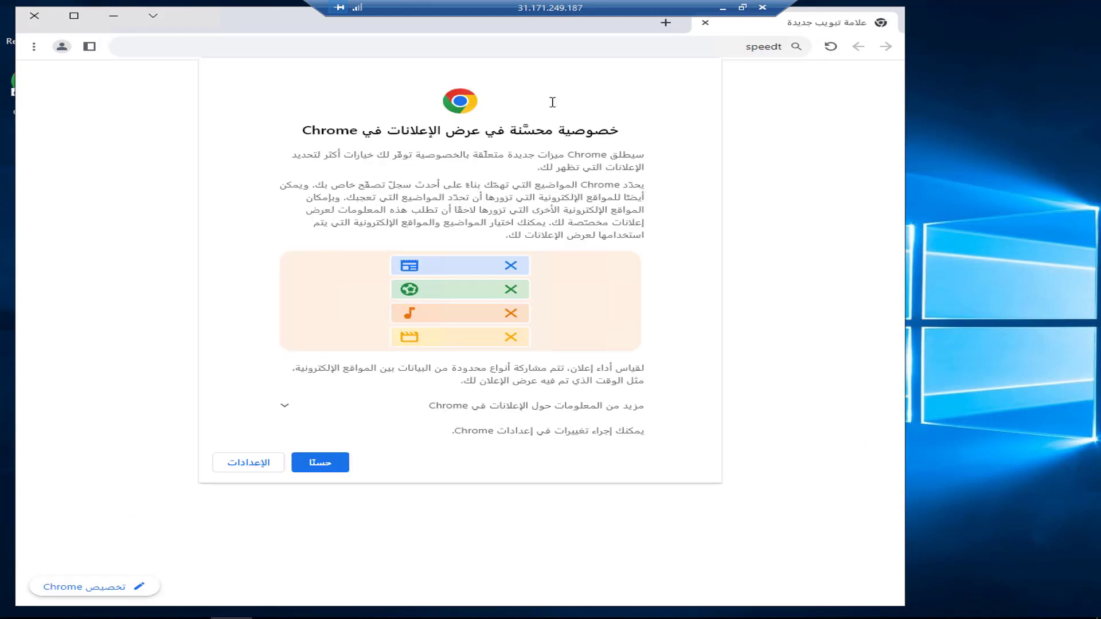
Dismiss the ad-privacy notice, search 'speedtest', accept Google's consent, and open Speedtest by Ookla.
{"action": "left_click", "coordinate": [317, 459]}
{"action": "type", "text": "est"}
{"action": "key", "text": "Return"}
{"action": "left_click", "coordinate": [379, 498]}
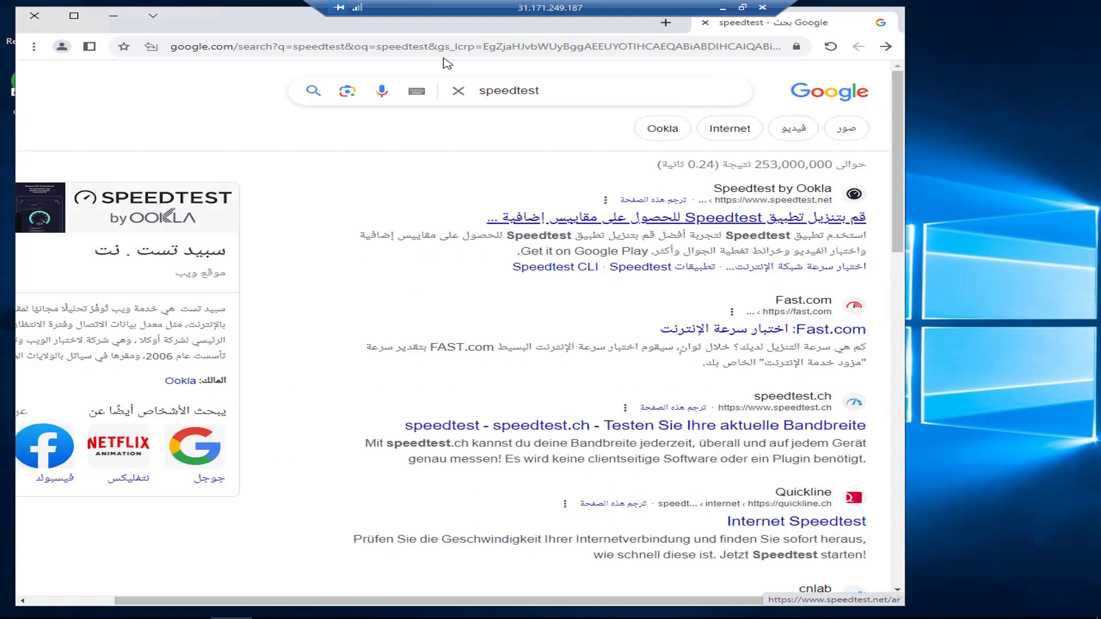
{"action": "left_click", "coordinate": [628, 202]}
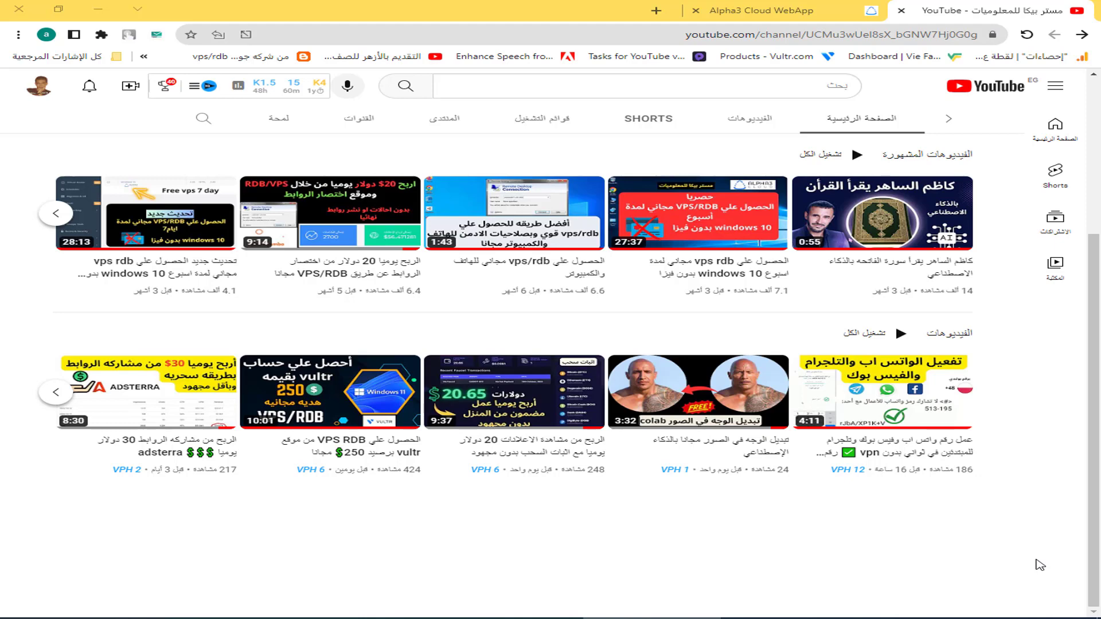
Switch to the Alpha3 Cloud WebApp tab showing its San Jose login page.
{"action": "left_click", "coordinate": [797, 12]}
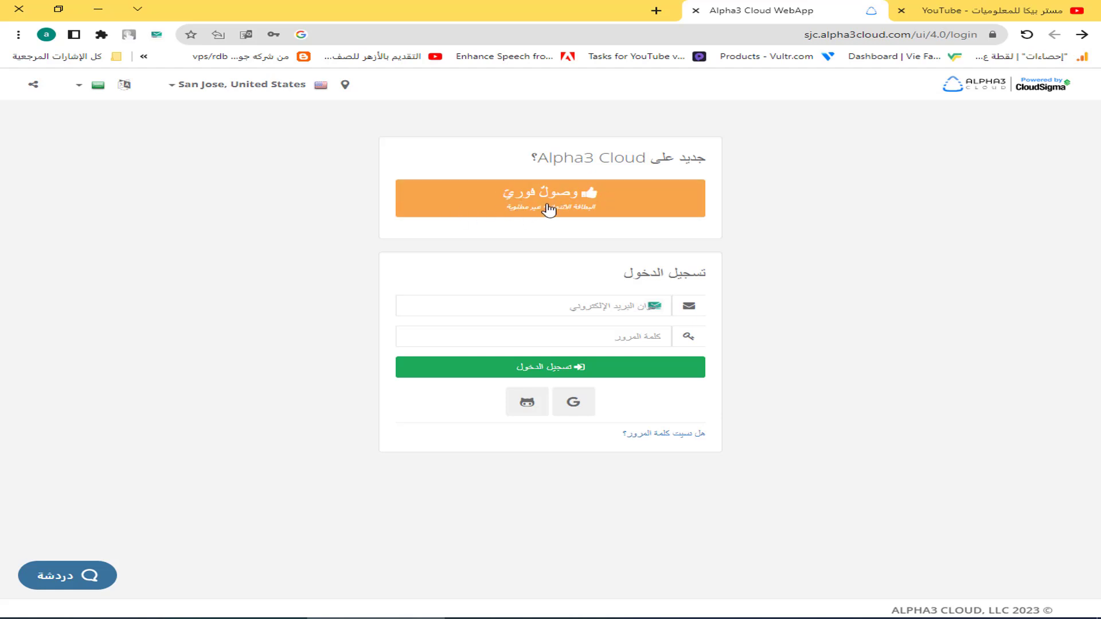
Open and close the language list, then start an instant-access guest session.
{"action": "left_click", "coordinate": [125, 86]}
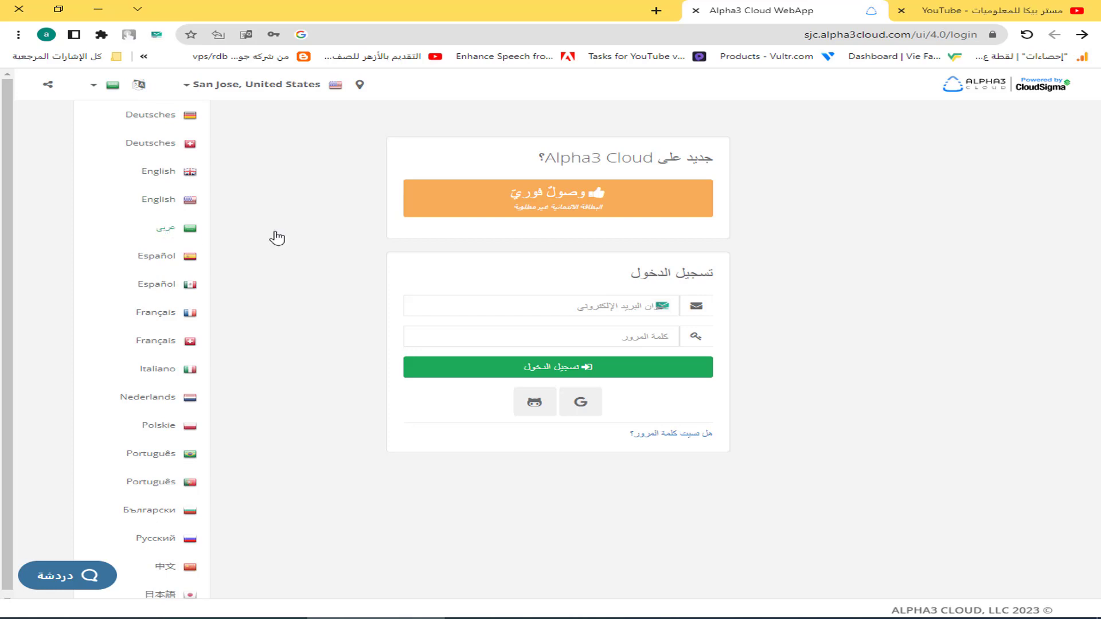
{"action": "left_click", "coordinate": [903, 202]}
{"action": "left_click", "coordinate": [501, 207]}
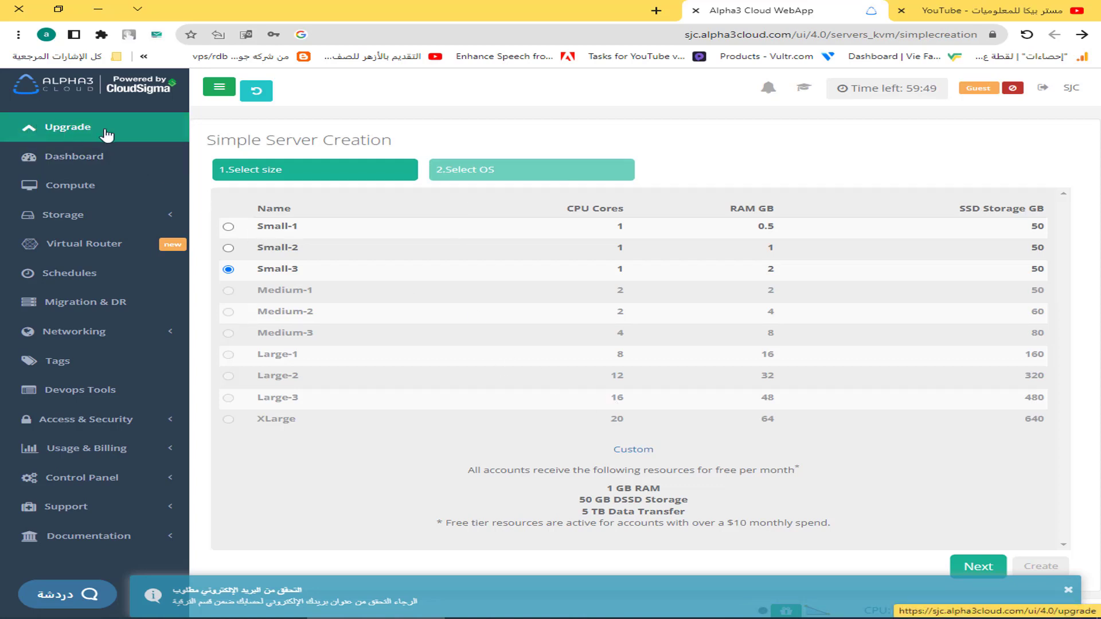
Open the free-trial Upgrade page and copy the temporary address from 10minemail.
{"action": "left_click", "coordinate": [106, 135]}
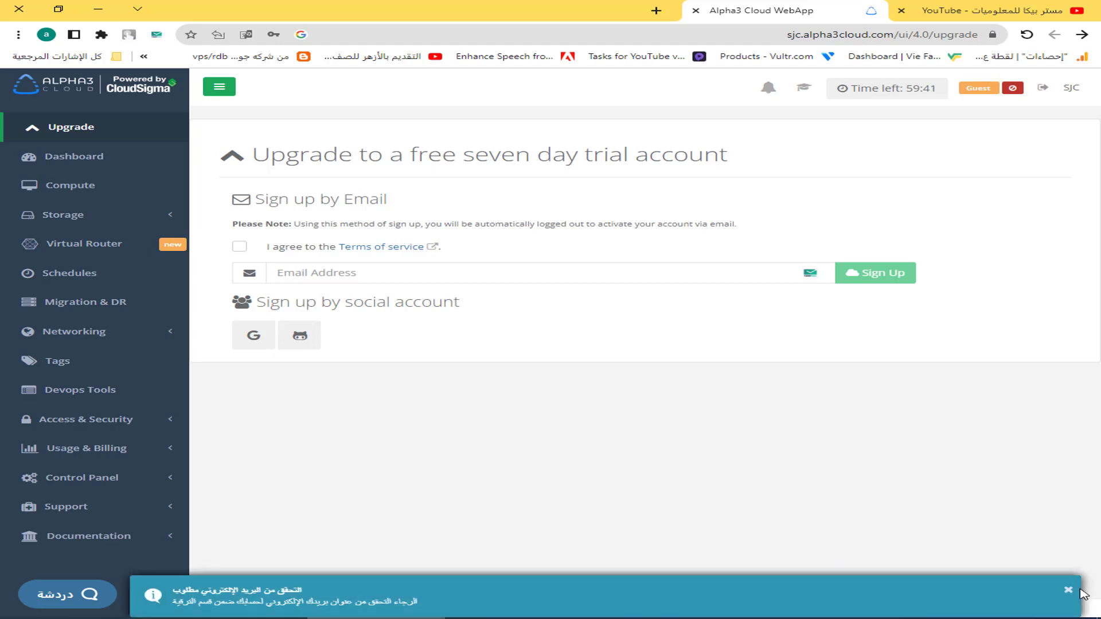
{"action": "left_click", "coordinate": [1068, 590]}
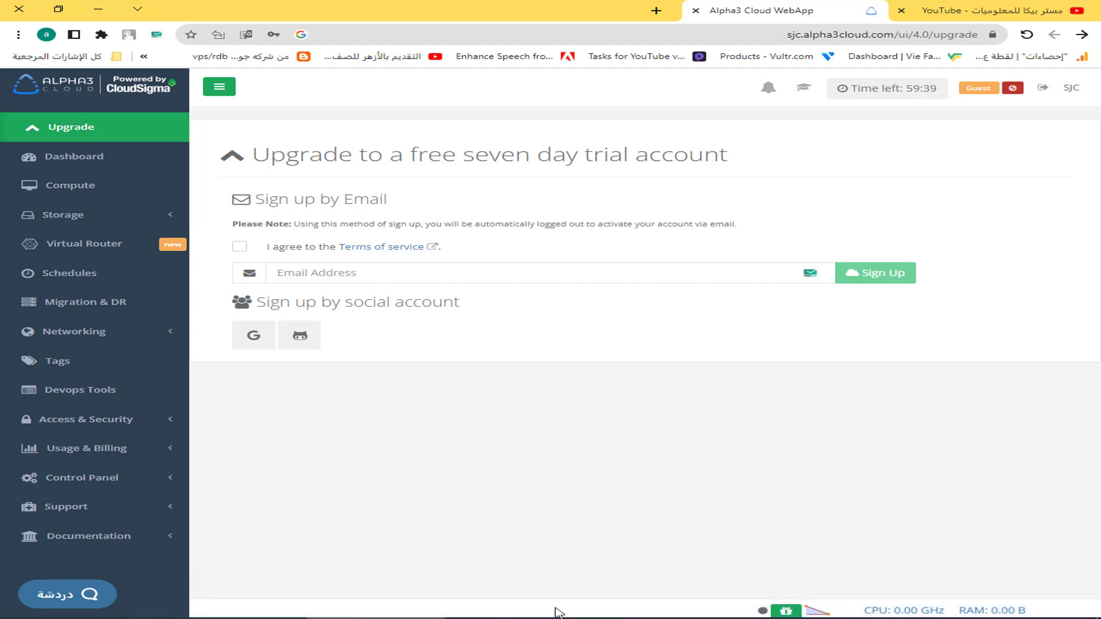
{"action": "left_click", "coordinate": [530, 614]}
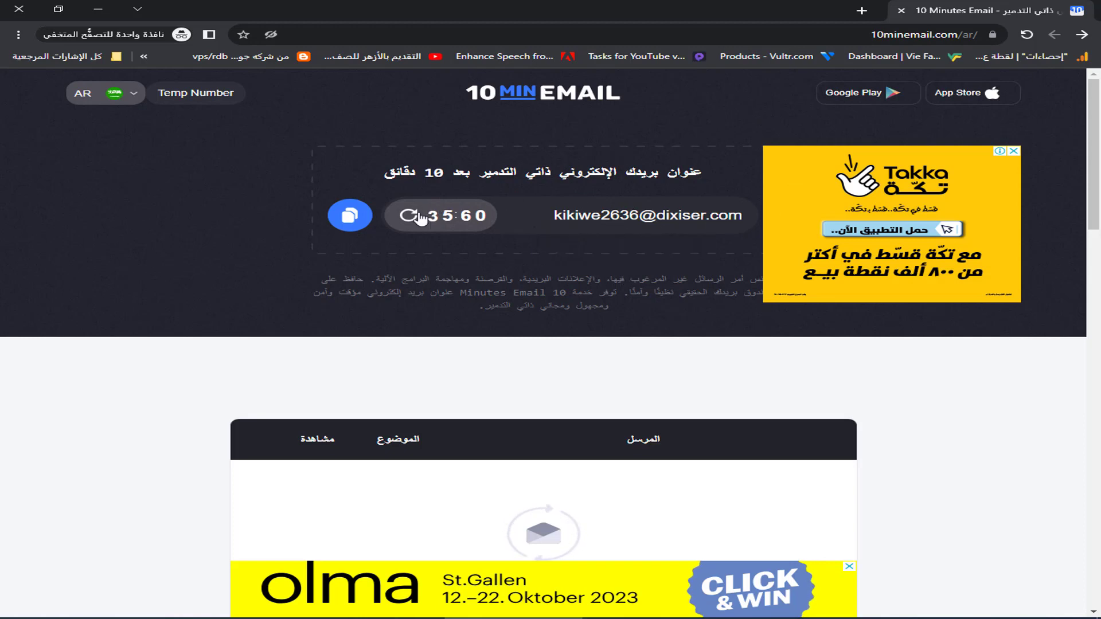
{"action": "left_click", "coordinate": [356, 215]}
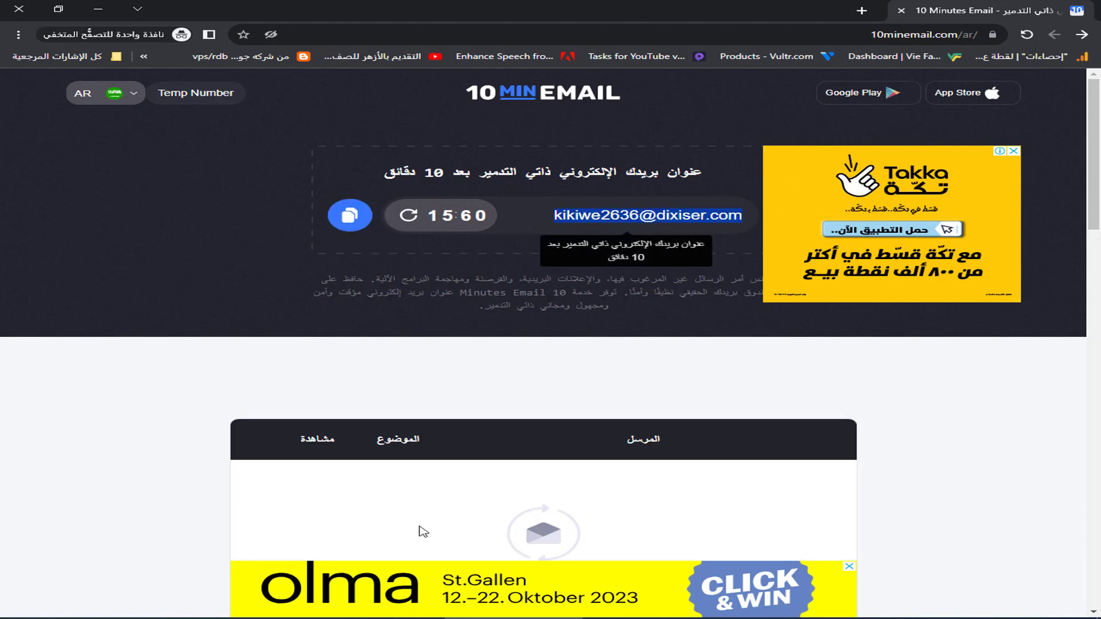
Paste the temporary address into Email Address, accept Terms of service, and sign up.
{"action": "key", "text": "alt+Tab"}
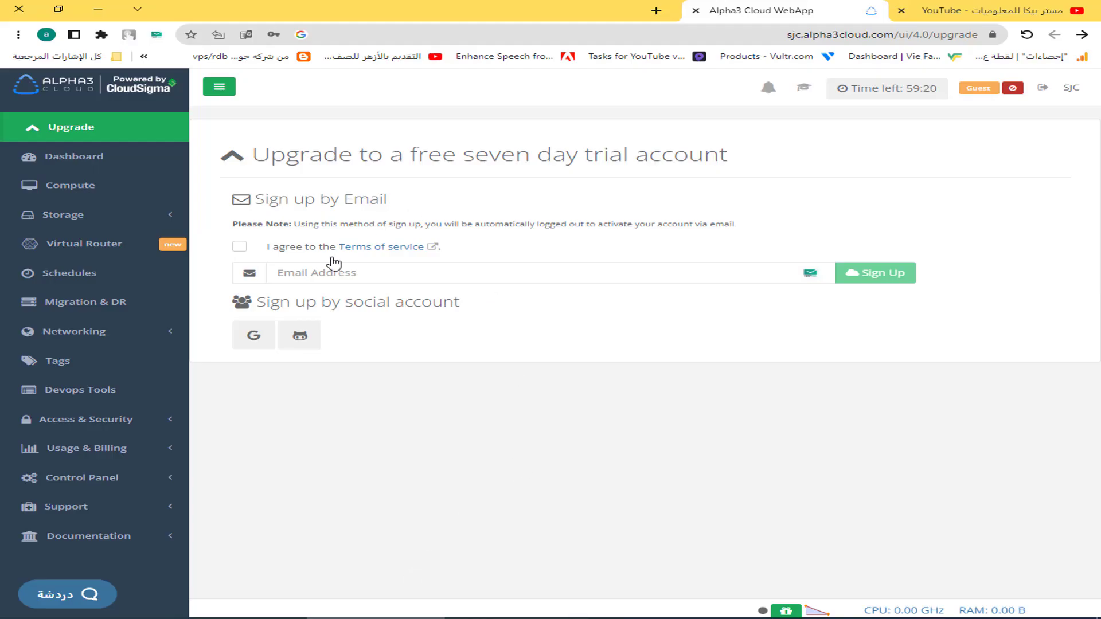
{"action": "left_click", "coordinate": [327, 265]}
{"action": "key", "text": "ctrl+v"}
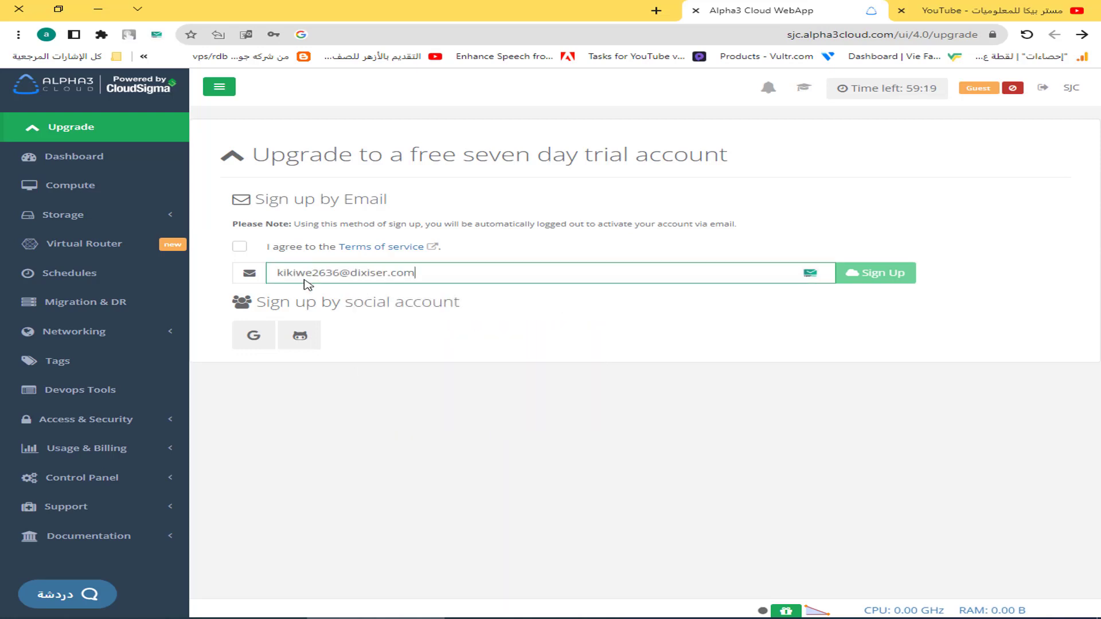
{"action": "left_click", "coordinate": [239, 247]}
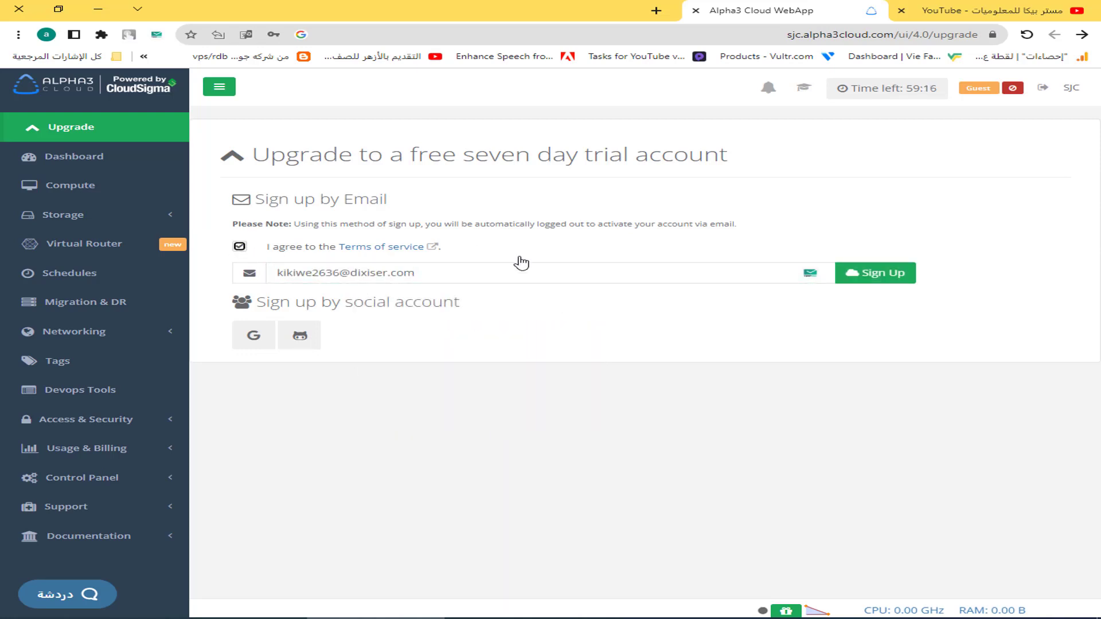
{"action": "left_click", "coordinate": [883, 276]}
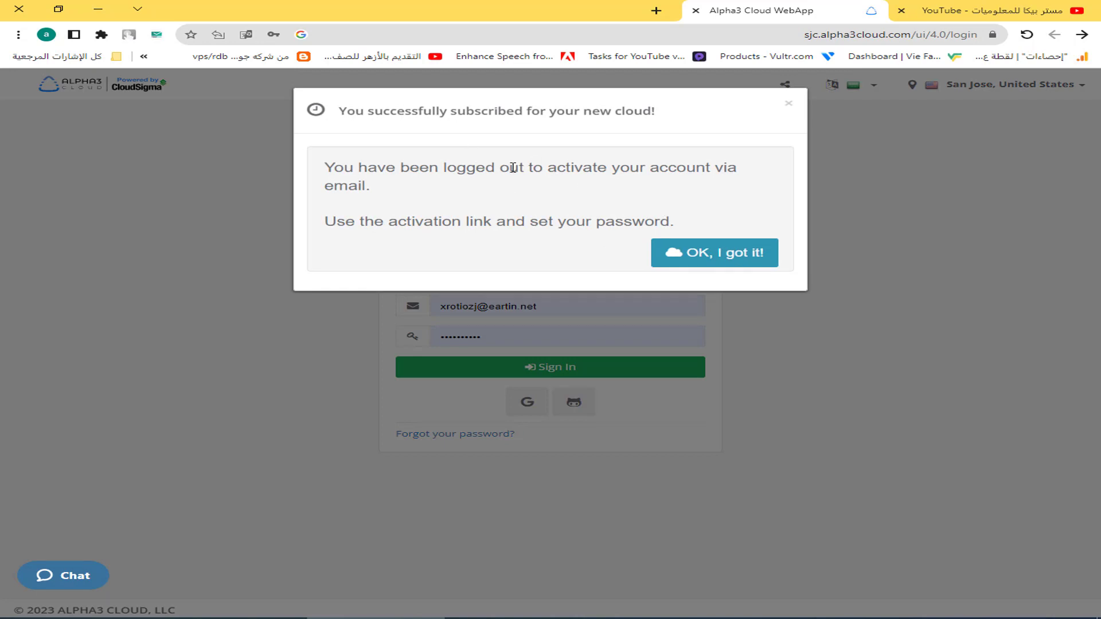
{"action": "left_click", "coordinate": [715, 263]}
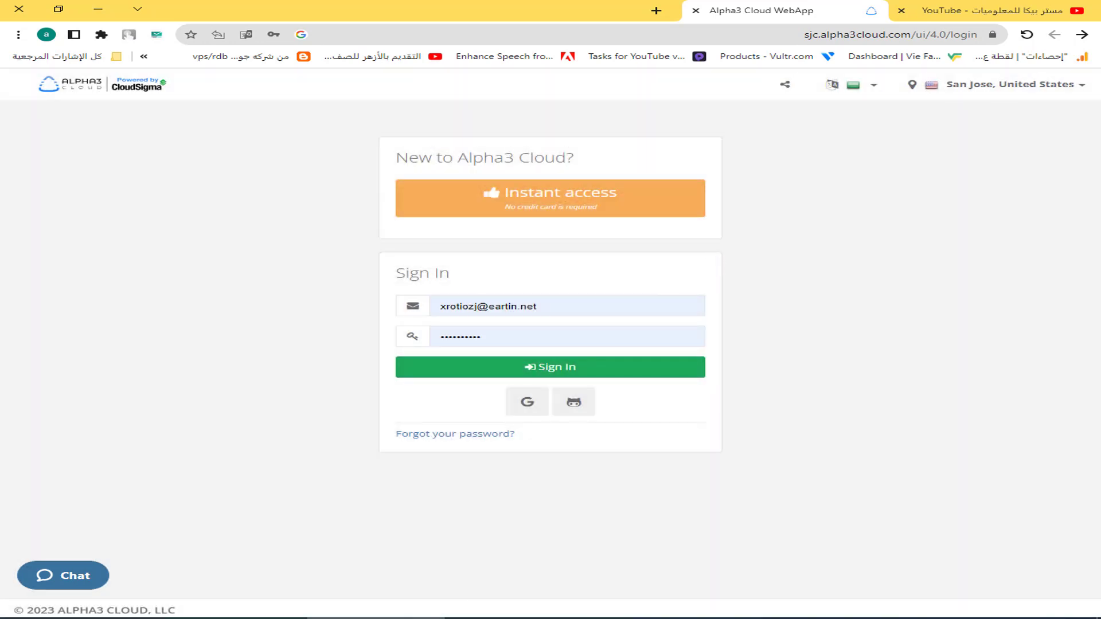
Copy the activation link from the 'Your account is ready' email and load it in a new tab.
{"action": "key", "text": "alt+Tab"}
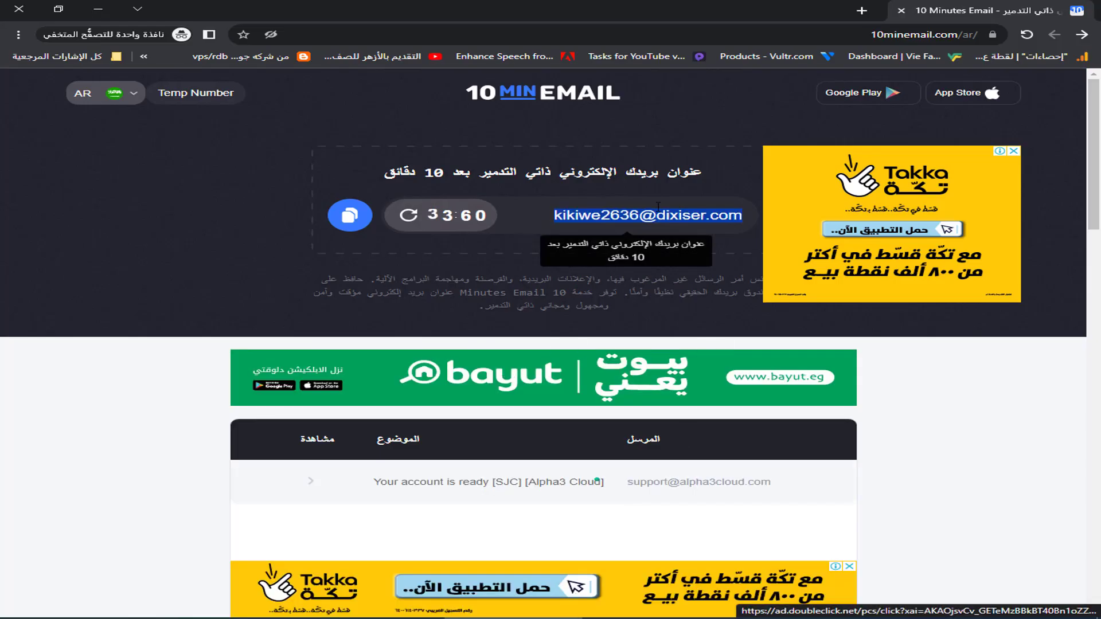
{"action": "scroll", "coordinate": [528, 418], "scroll_direction": "down", "scroll_amount": 2}
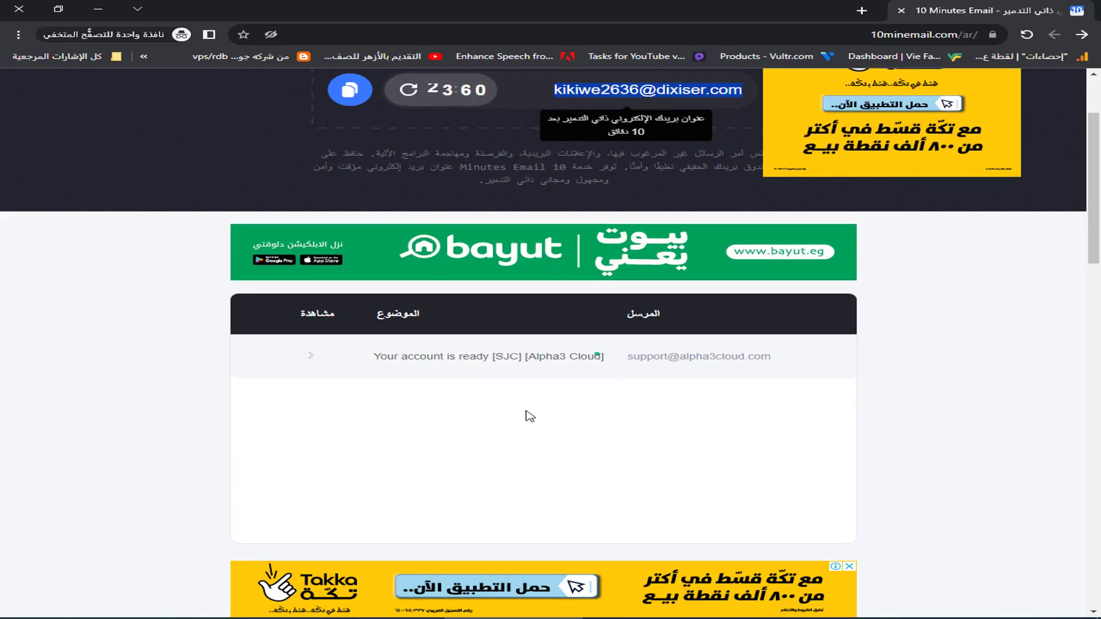
{"action": "left_click", "coordinate": [489, 362]}
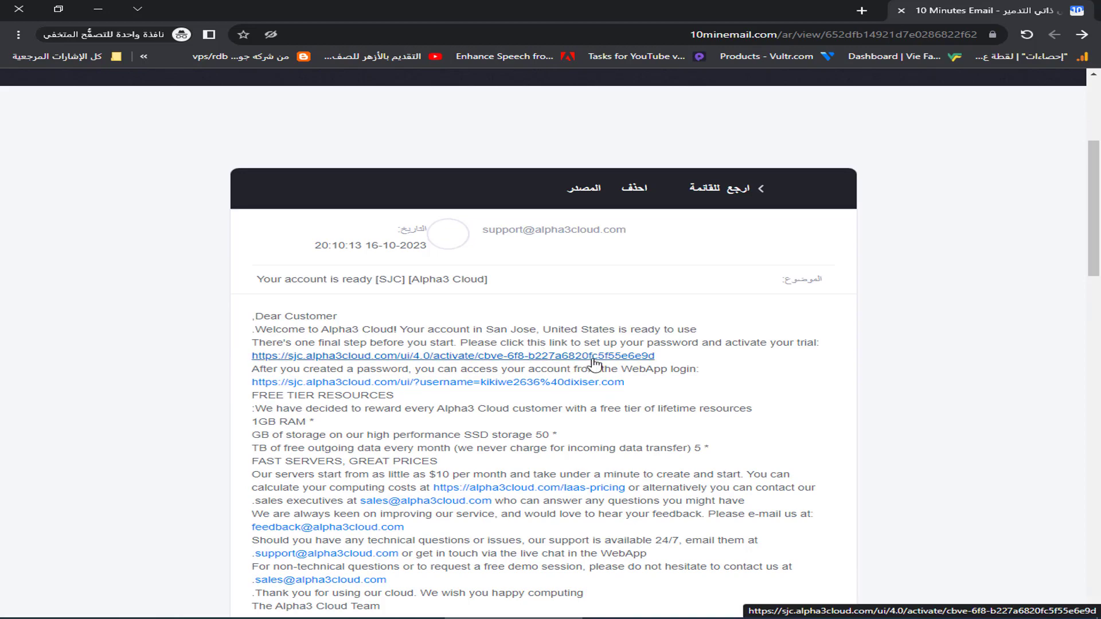
{"action": "right_click", "coordinate": [594, 362]}
{"action": "left_click", "coordinate": [402, 441]}
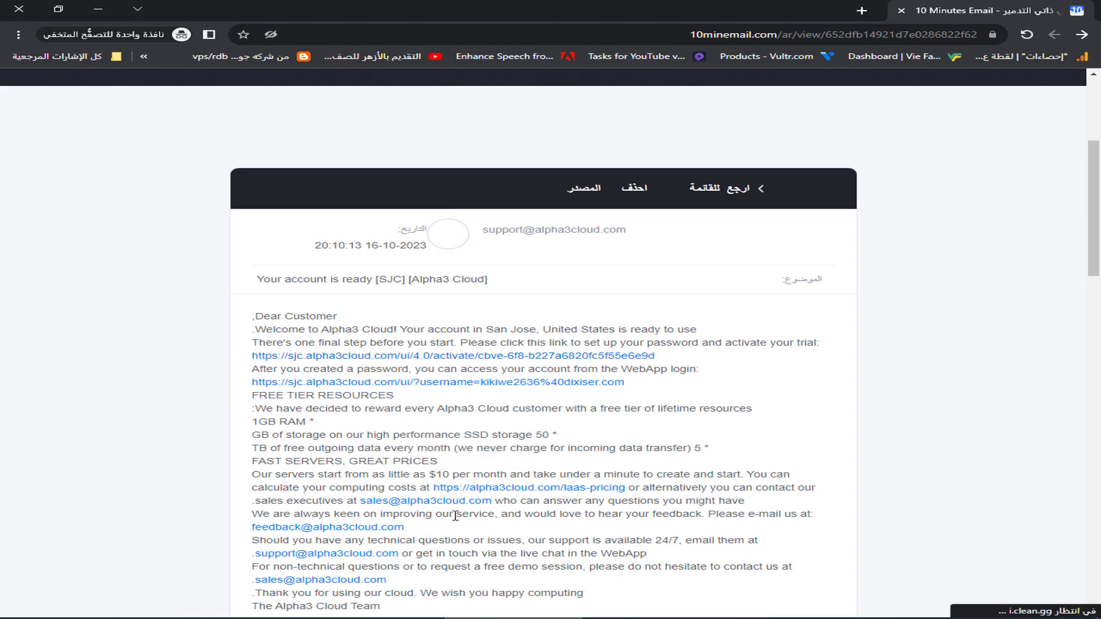
{"action": "key", "text": "ctrl+t"}
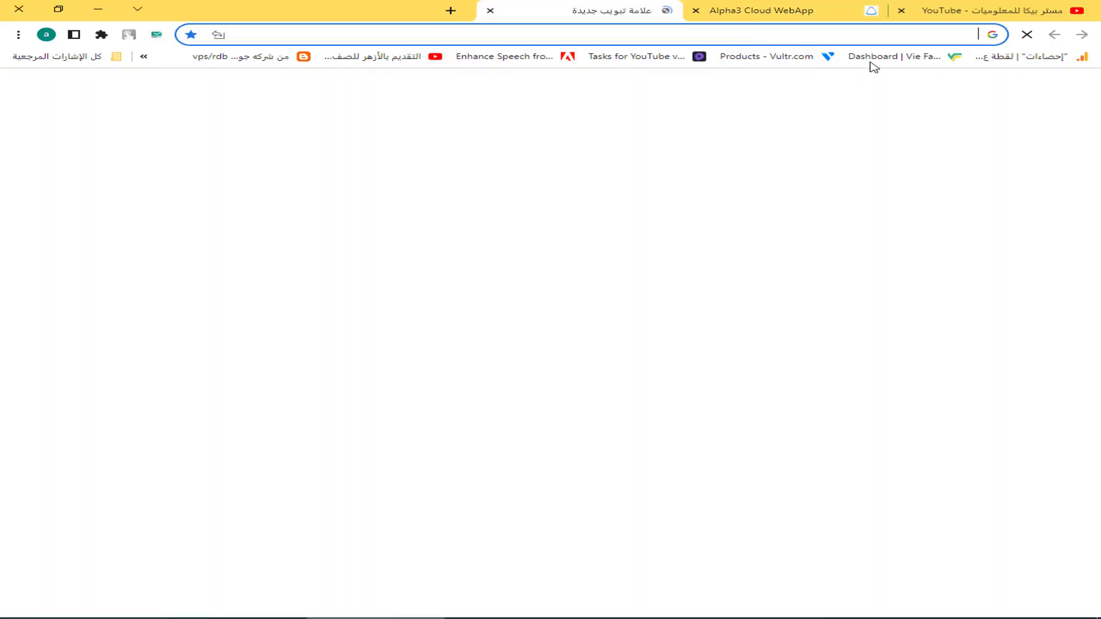
{"action": "key", "text": "Return"}
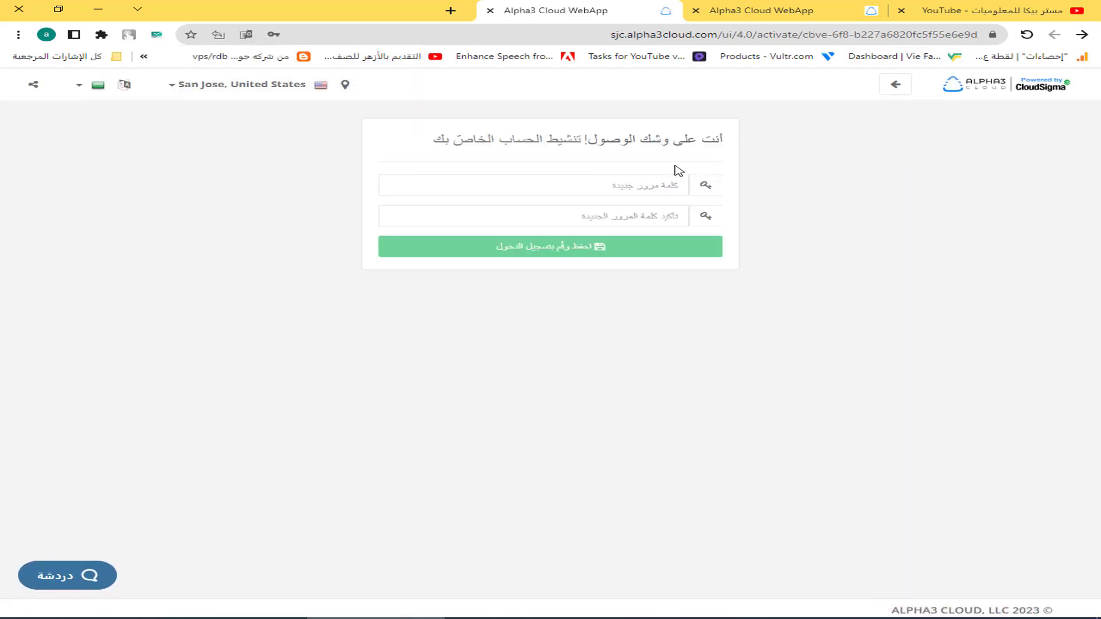
Enter and confirm a new account password, log in, and open the Upgrade page.
{"action": "left_click", "coordinate": [603, 183]}
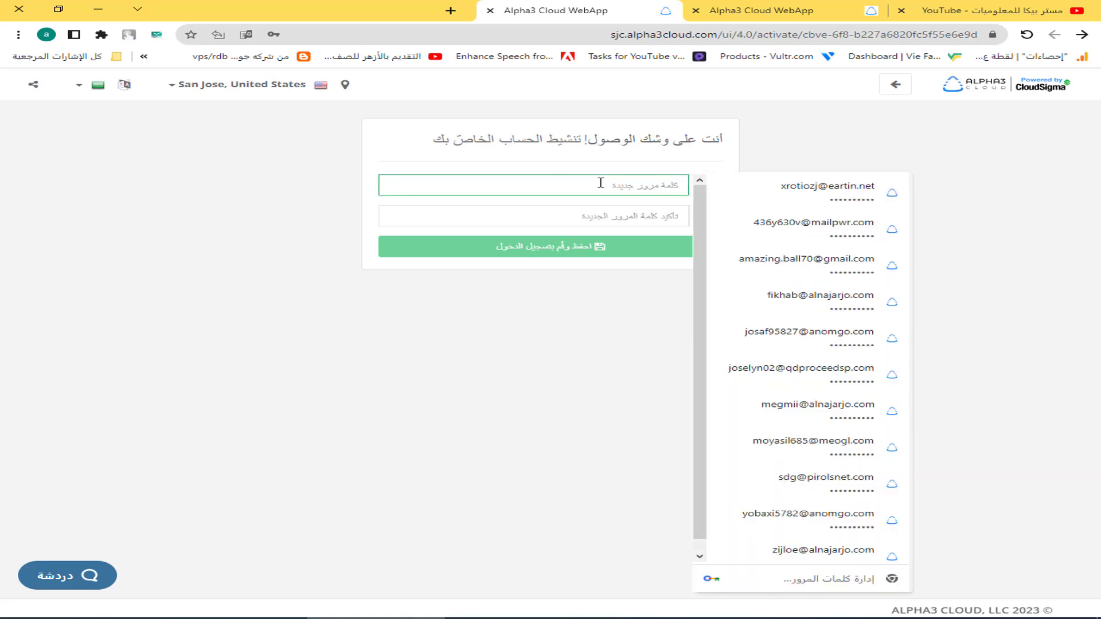
{"action": "type", "text": "12345678"}
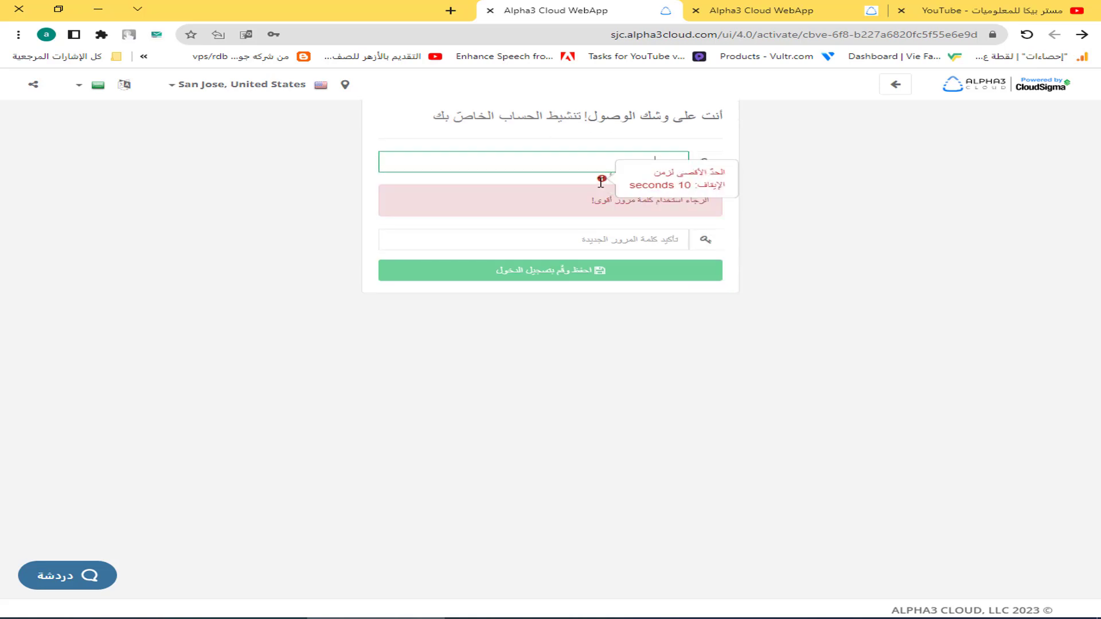
{"action": "type", "text": "0"}
{"action": "key", "text": "Tab"}
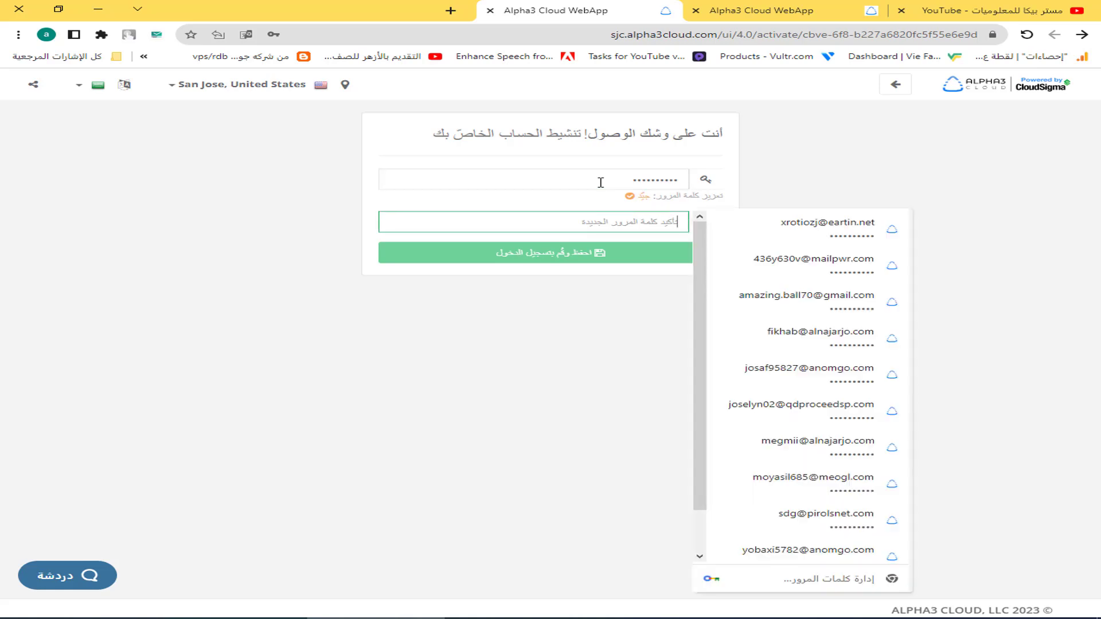
{"action": "type", "text": "123456789"}
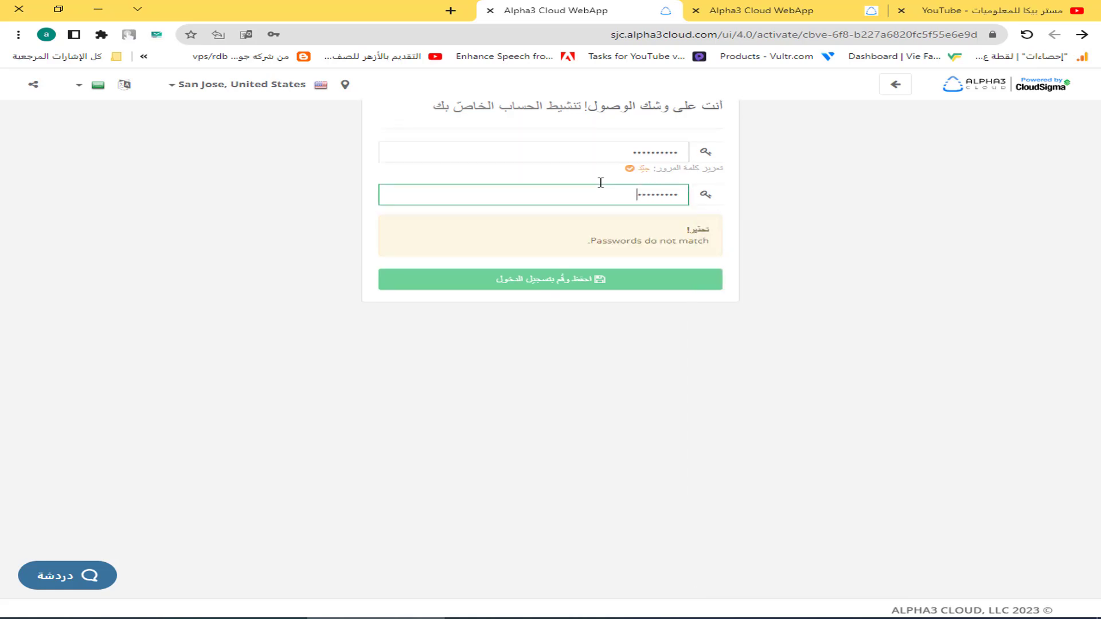
{"action": "type", "text": "0"}
{"action": "left_click", "coordinate": [573, 254]}
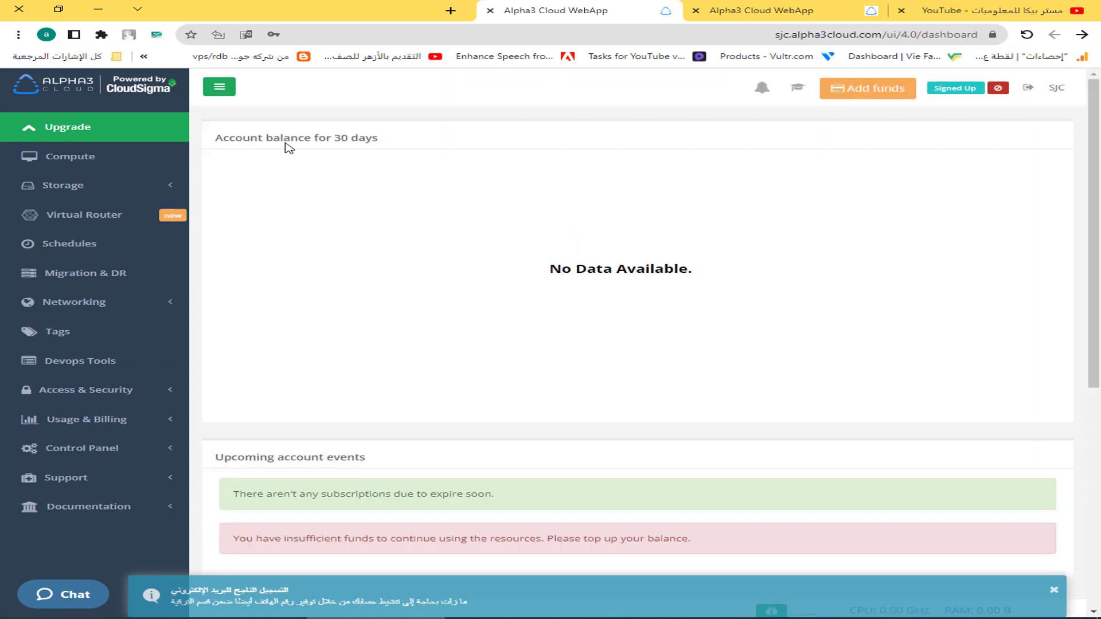
{"action": "left_click", "coordinate": [81, 133]}
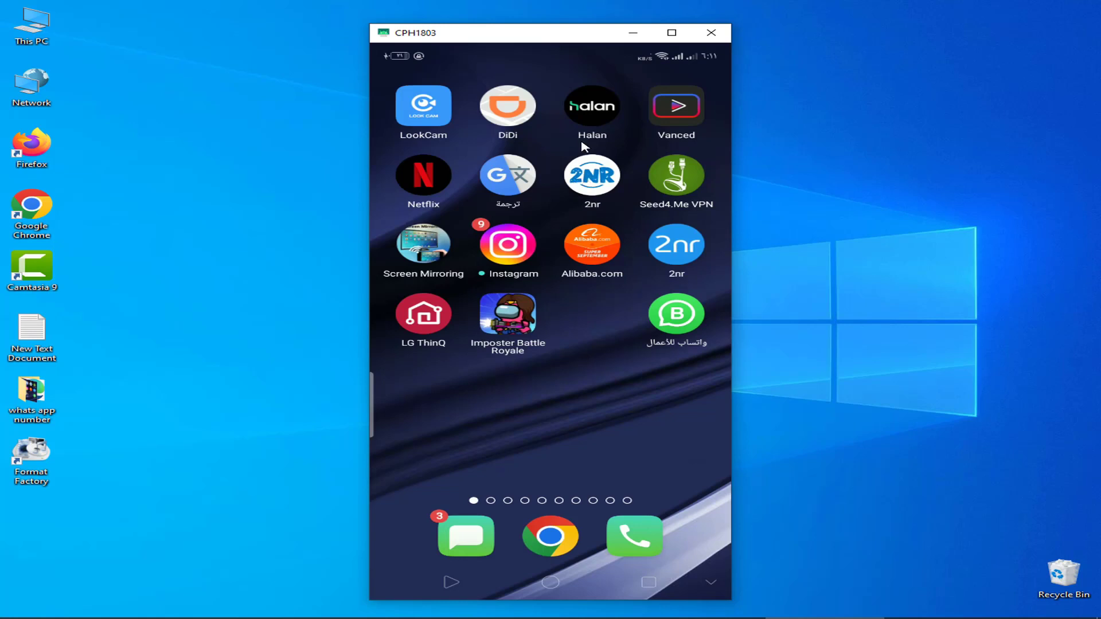
Launch 2nr on the phone and register using a Google account.
{"action": "left_click", "coordinate": [590, 183]}
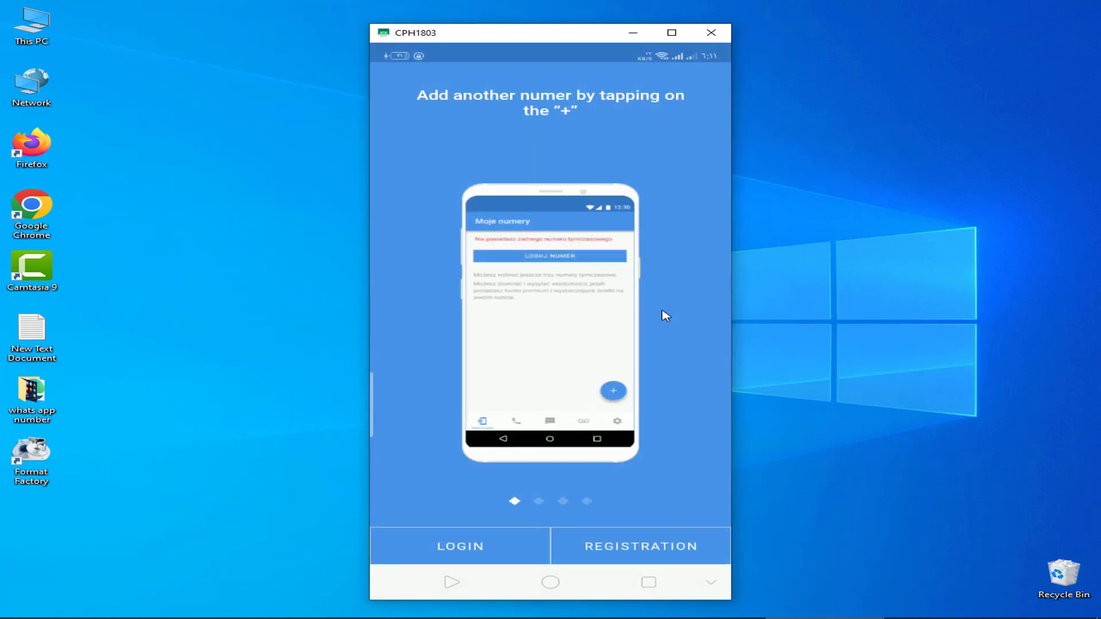
{"action": "left_click", "coordinate": [648, 545]}
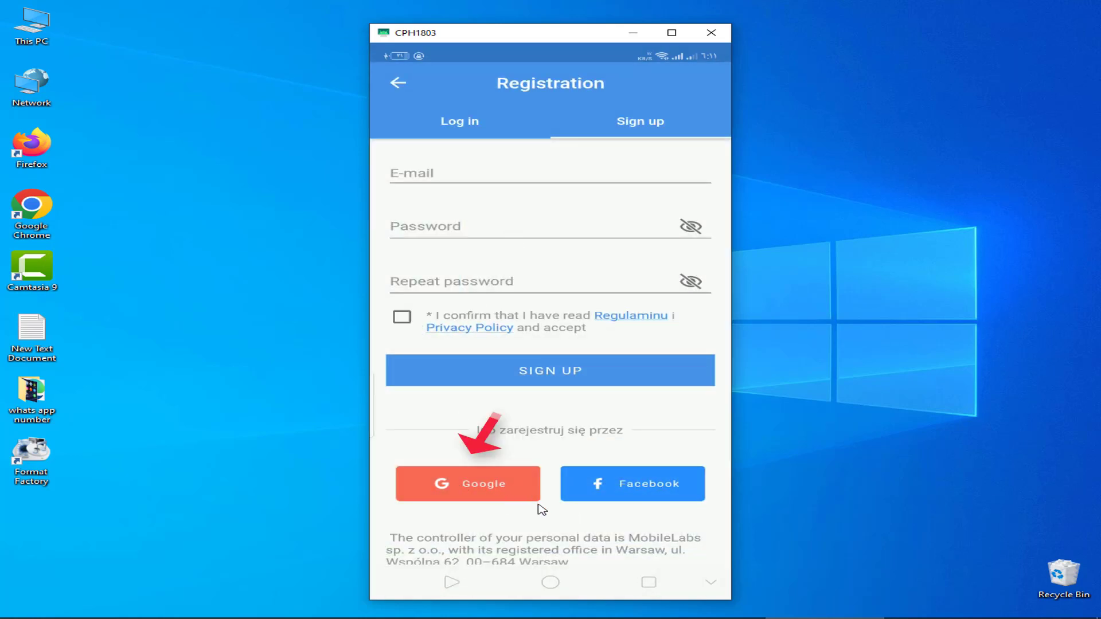
{"action": "left_click", "coordinate": [476, 486]}
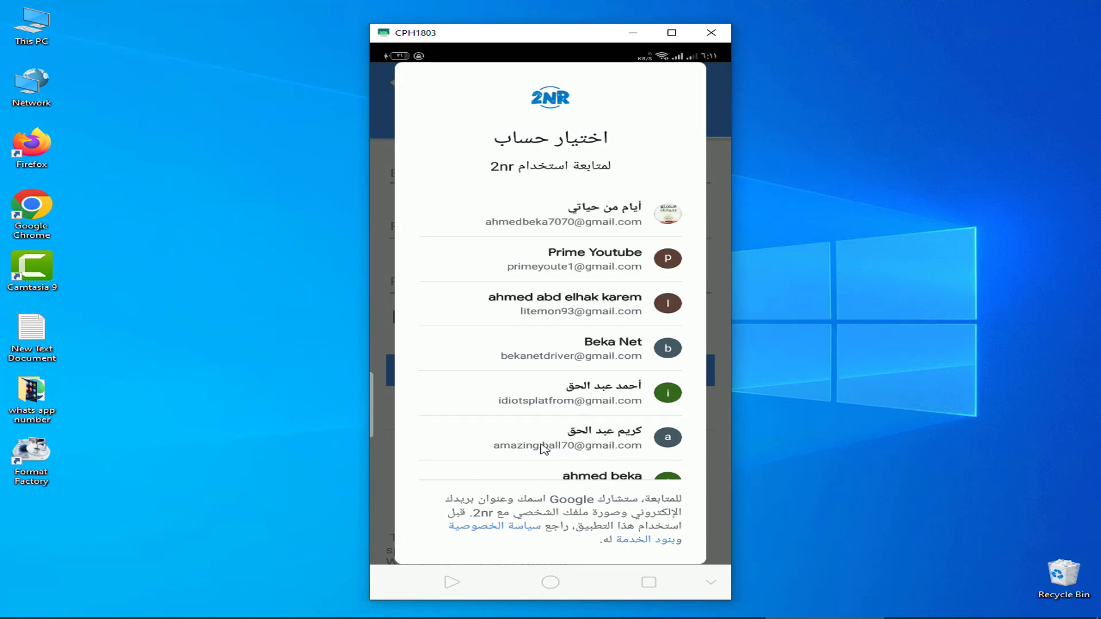
{"action": "left_click", "coordinate": [556, 447]}
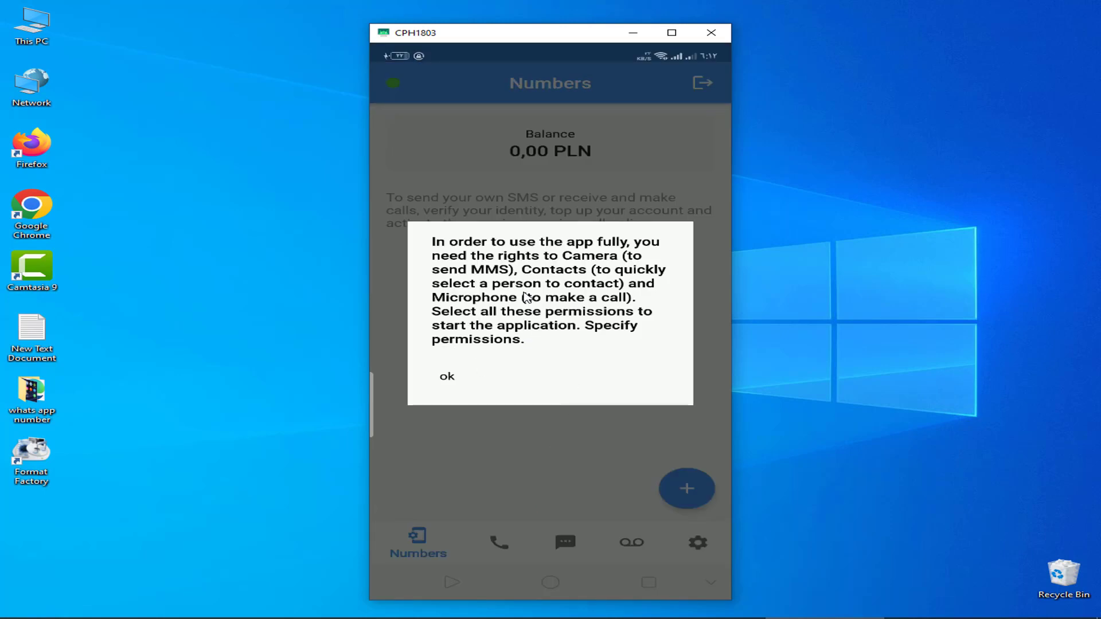
Grant 2nr camera, microphone and contacts permissions.
{"action": "left_click", "coordinate": [450, 383]}
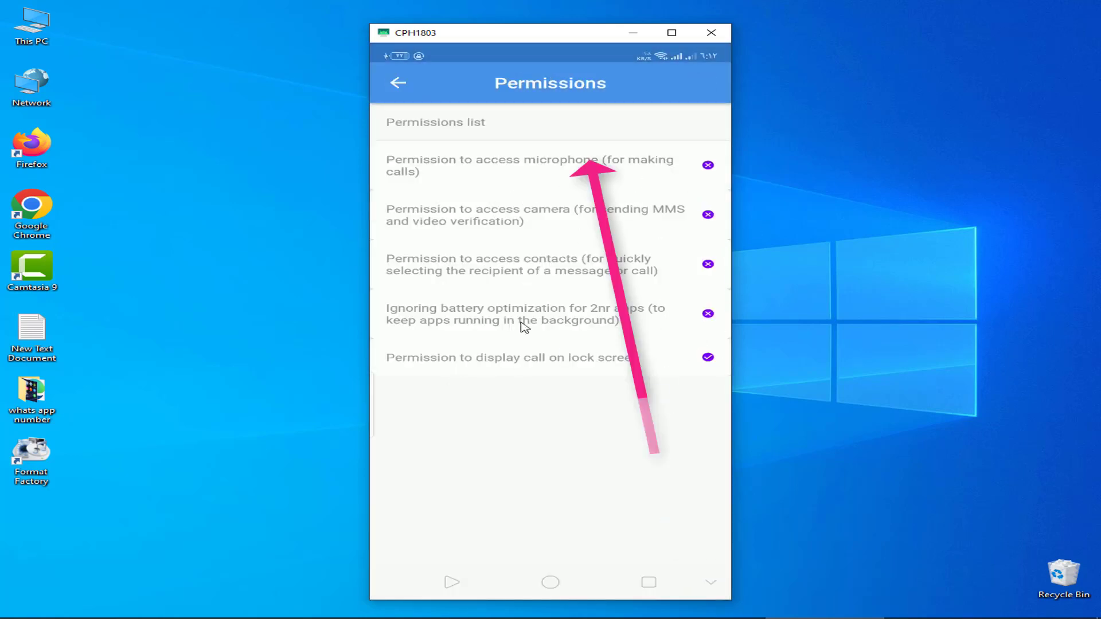
{"action": "left_click", "coordinate": [523, 170]}
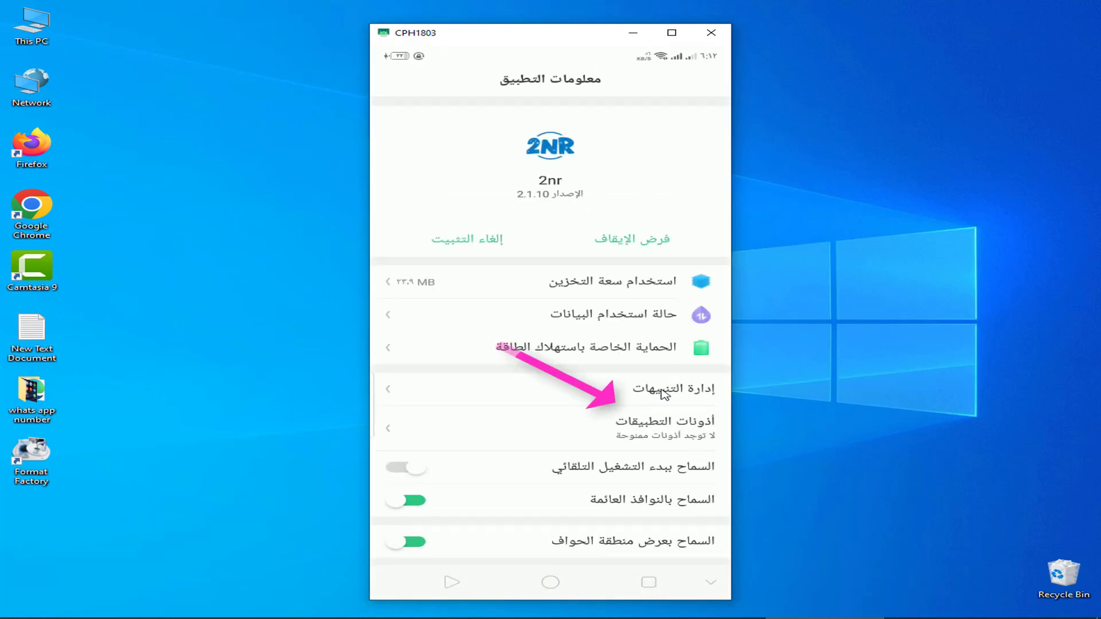
{"action": "left_click", "coordinate": [659, 427]}
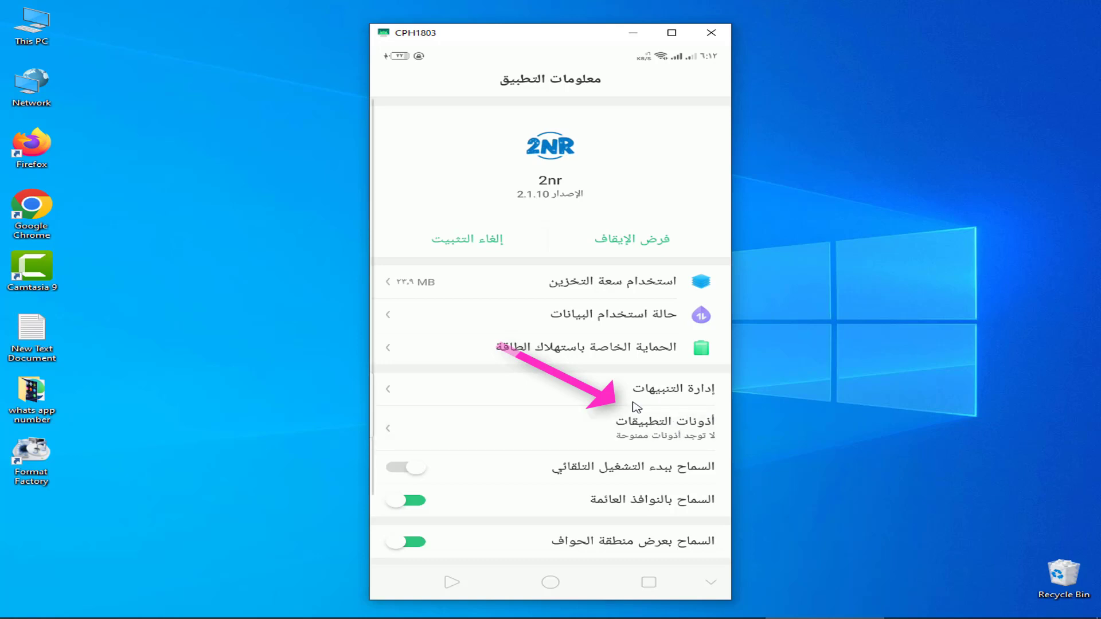
{"action": "left_click", "coordinate": [412, 163]}
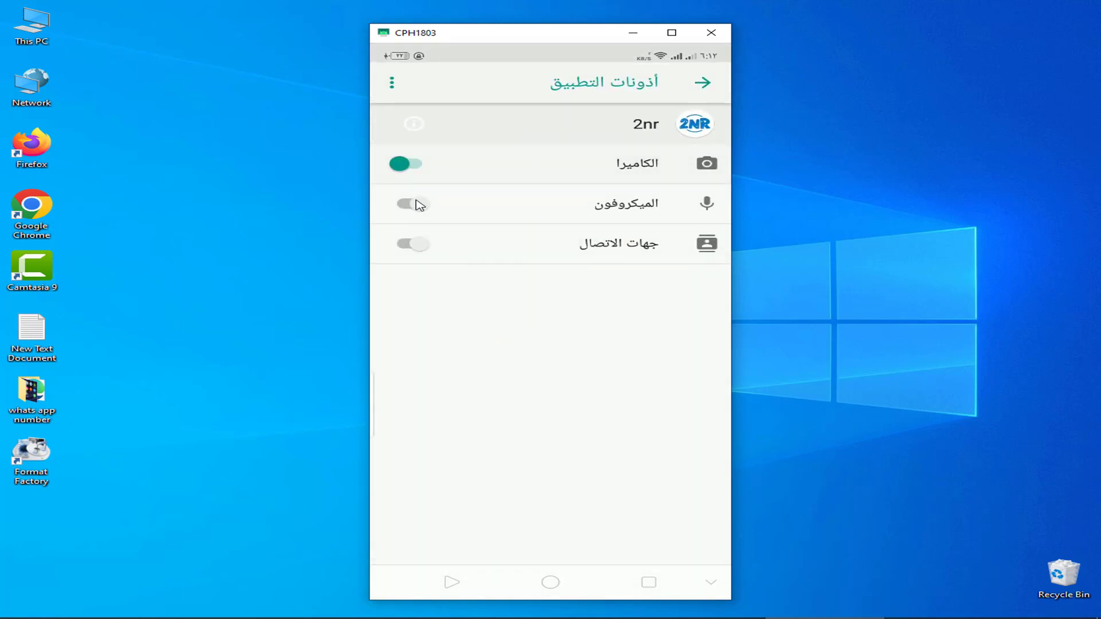
{"action": "left_click", "coordinate": [413, 204]}
{"action": "left_click", "coordinate": [412, 245]}
{"action": "left_click", "coordinate": [451, 584]}
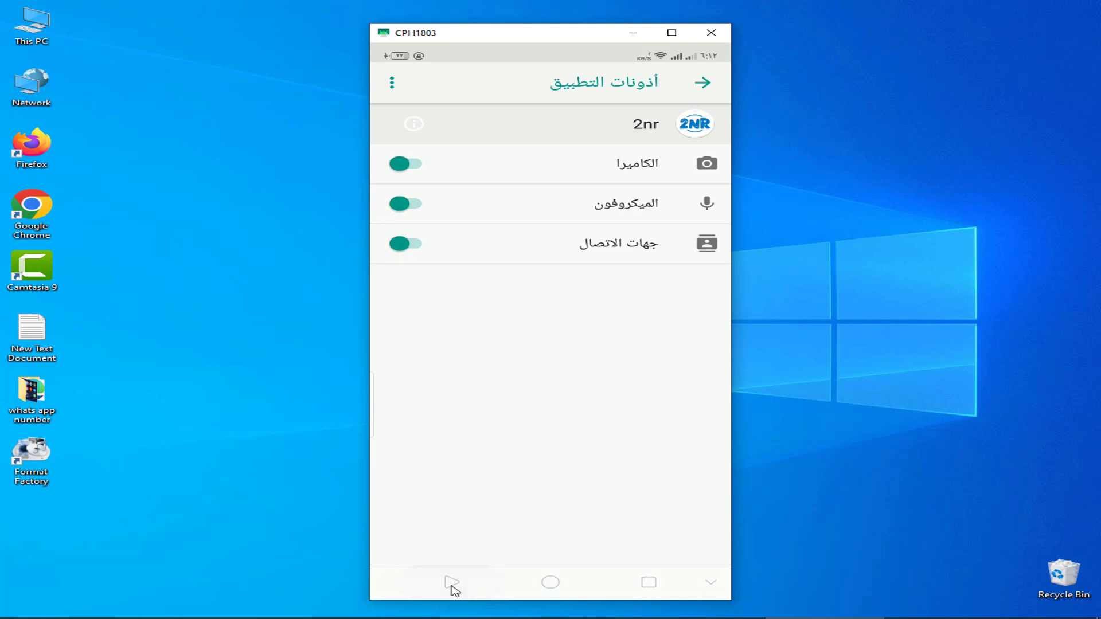
{"action": "left_click", "coordinate": [453, 583]}
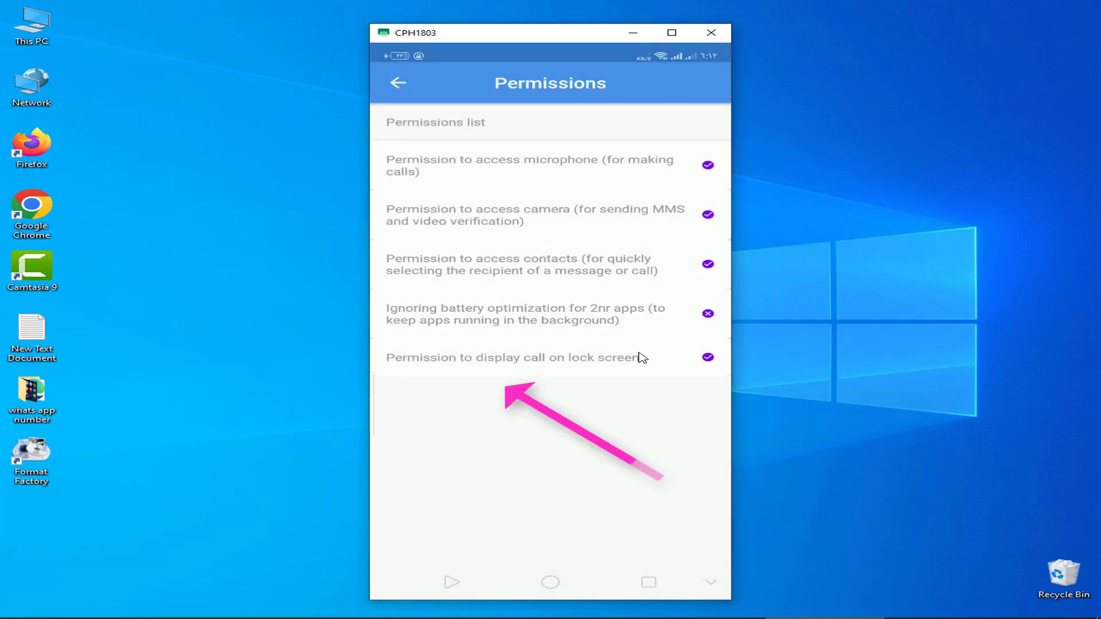
Allow 2nr floating windows for lock-screen calls, then return to the Numbers screen.
{"action": "left_click", "coordinate": [509, 356]}
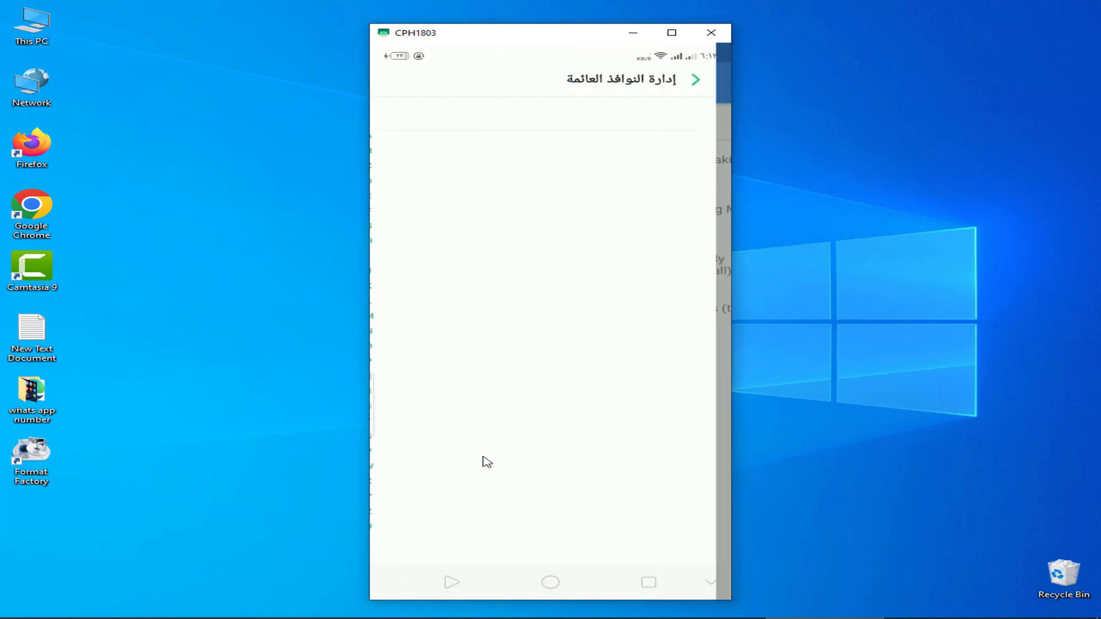
{"action": "scroll", "coordinate": [476, 474], "scroll_direction": "down", "scroll_amount": 5}
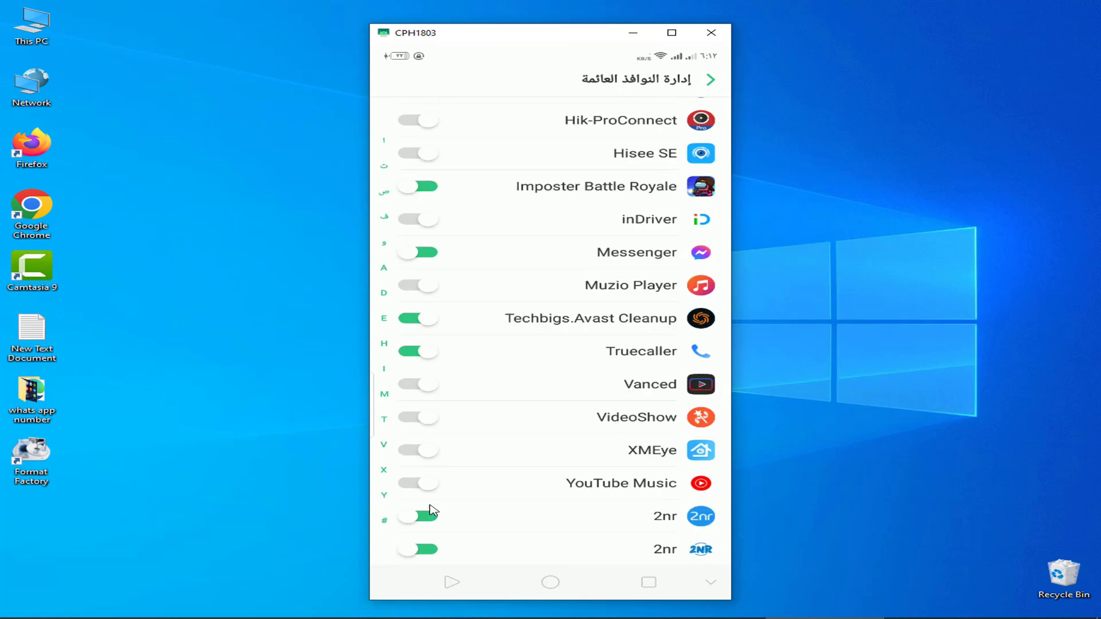
{"action": "left_click", "coordinate": [417, 547]}
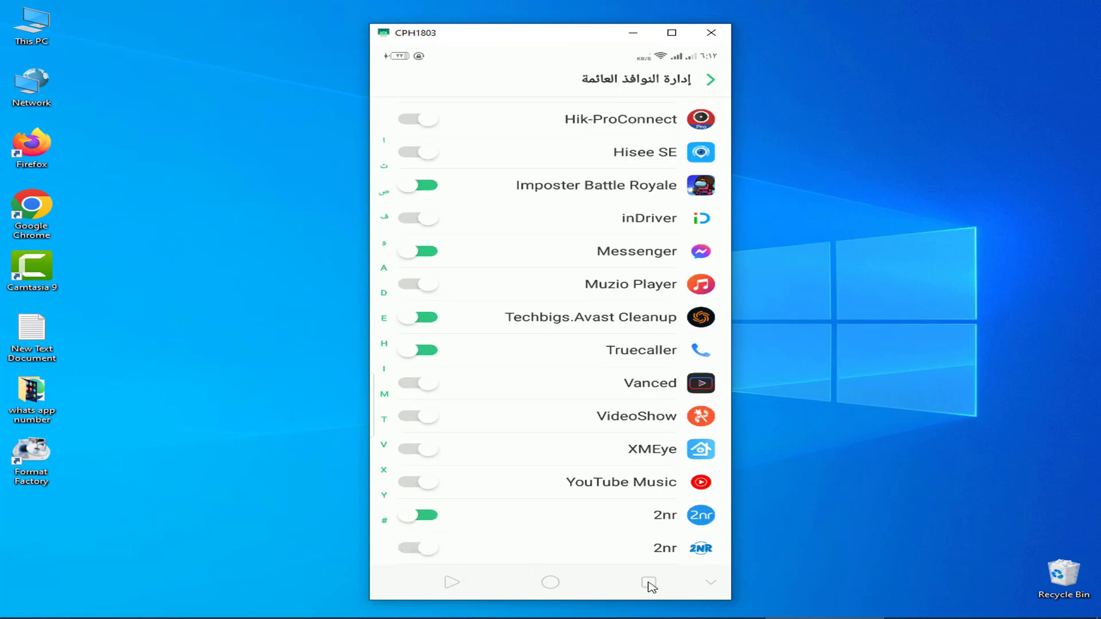
{"action": "left_click", "coordinate": [424, 552]}
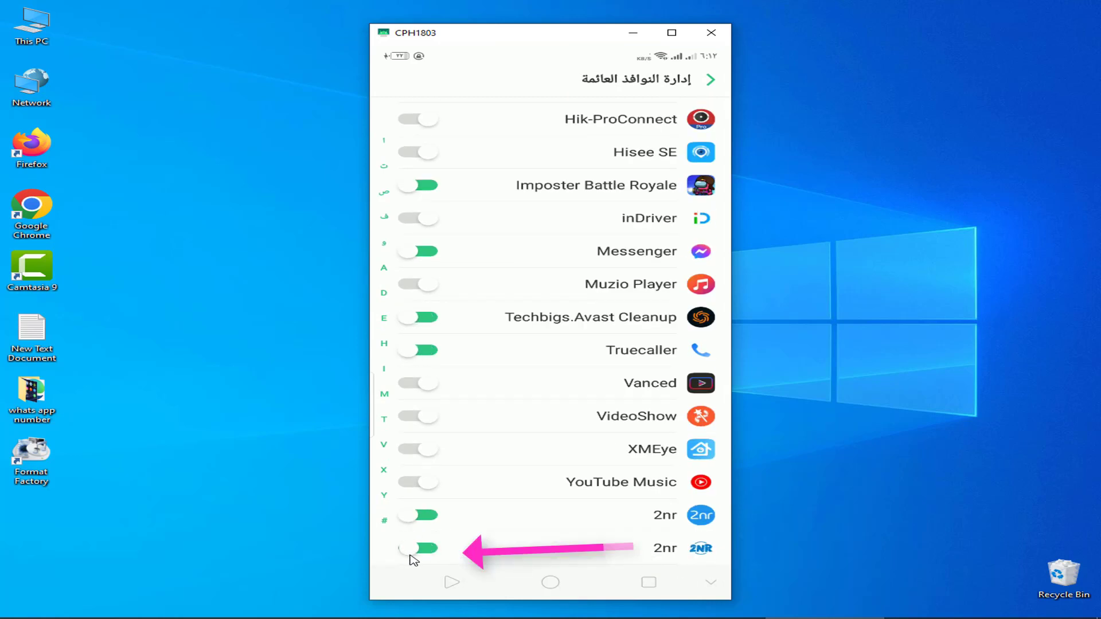
{"action": "left_click", "coordinate": [448, 588]}
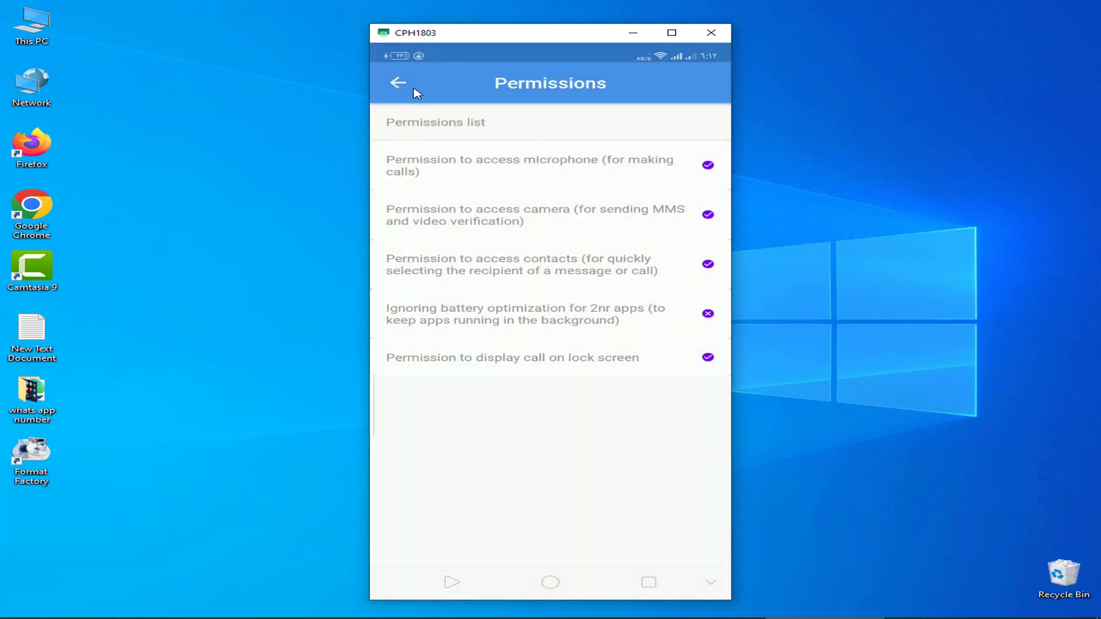
{"action": "left_click", "coordinate": [406, 87]}
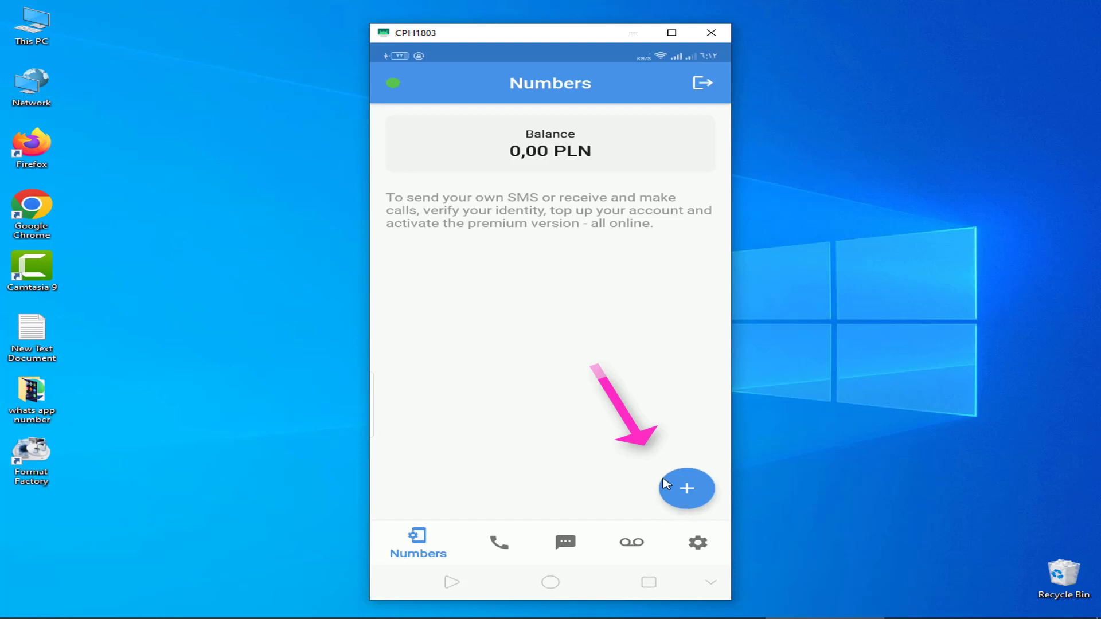
Create a new number named ALFACLOUD, agreeing to the marketing and waiver declarations.
{"action": "left_click", "coordinate": [689, 500]}
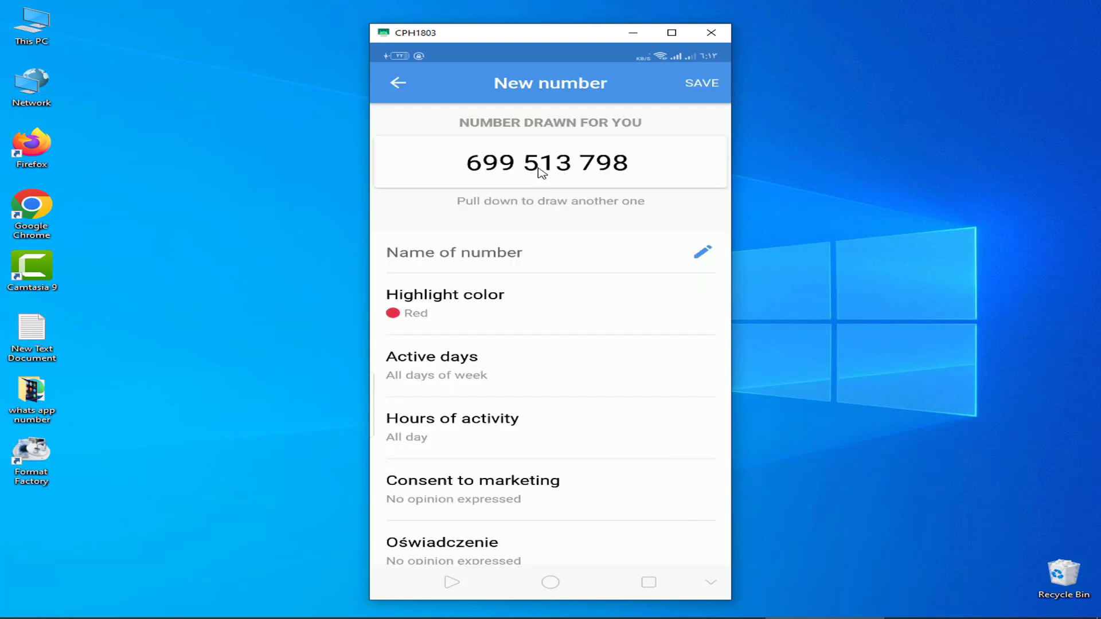
{"action": "left_click", "coordinate": [486, 254]}
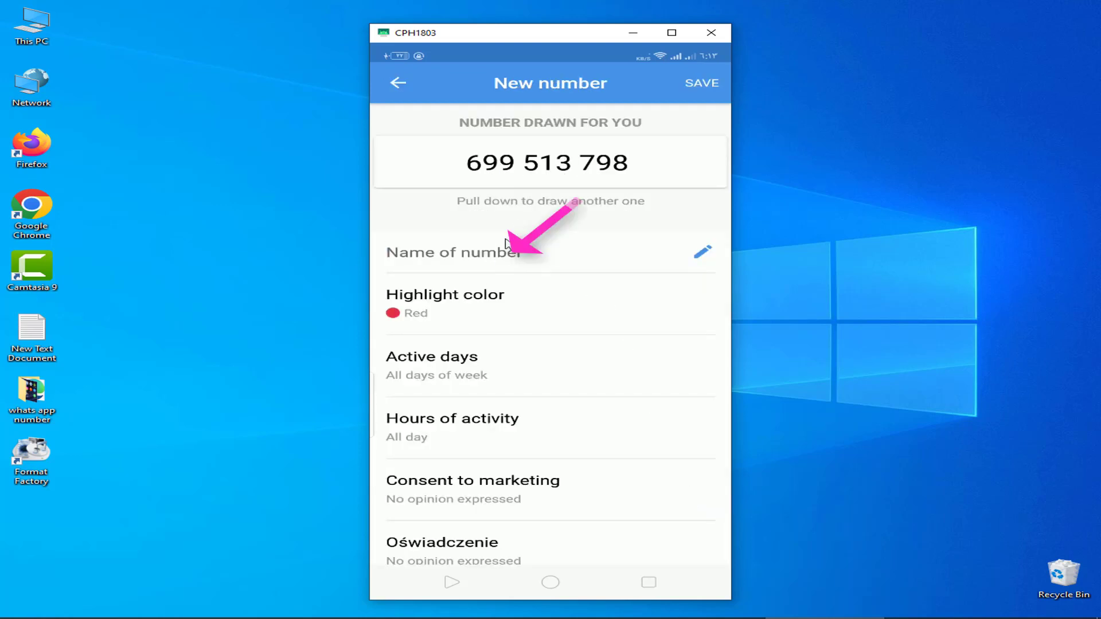
{"action": "left_click", "coordinate": [511, 256]}
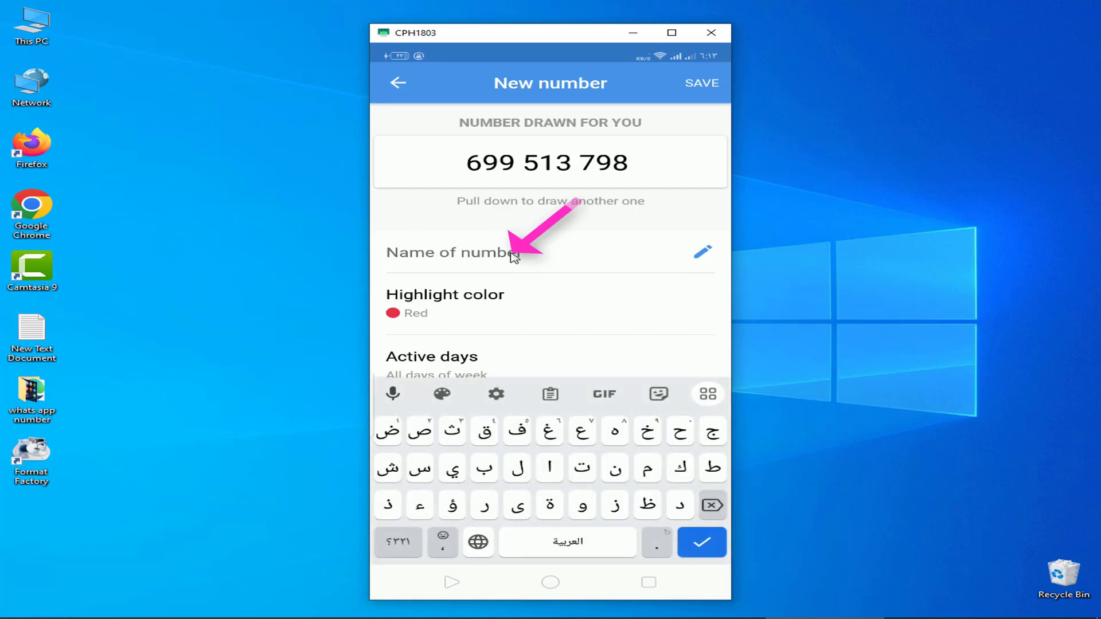
{"action": "type", "text": "ALFACLOUD"}
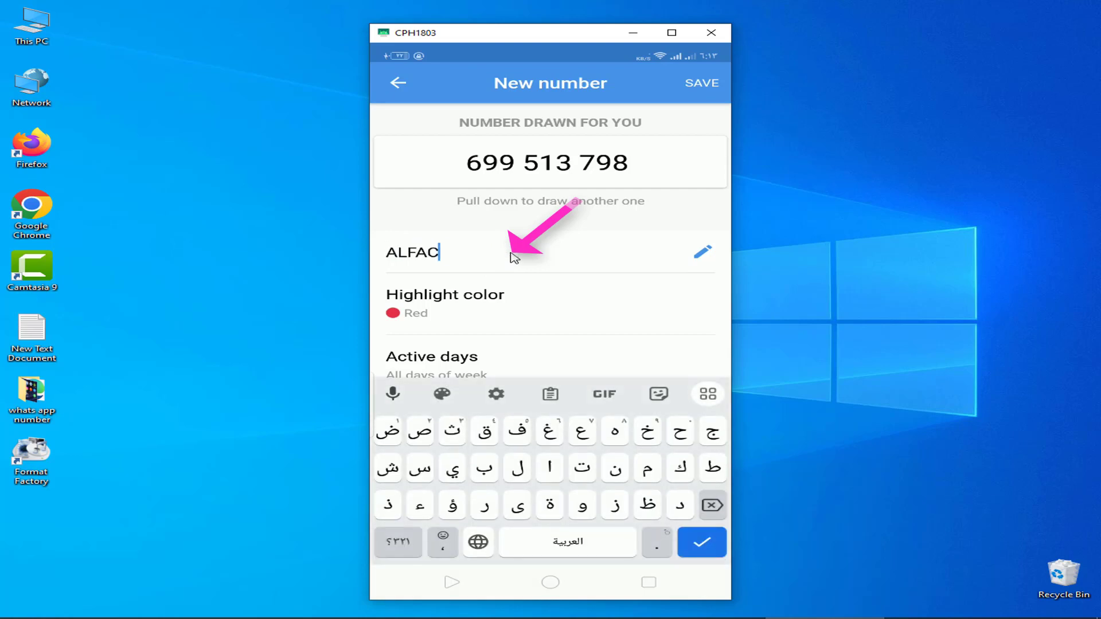
{"action": "left_click", "coordinate": [708, 84]}
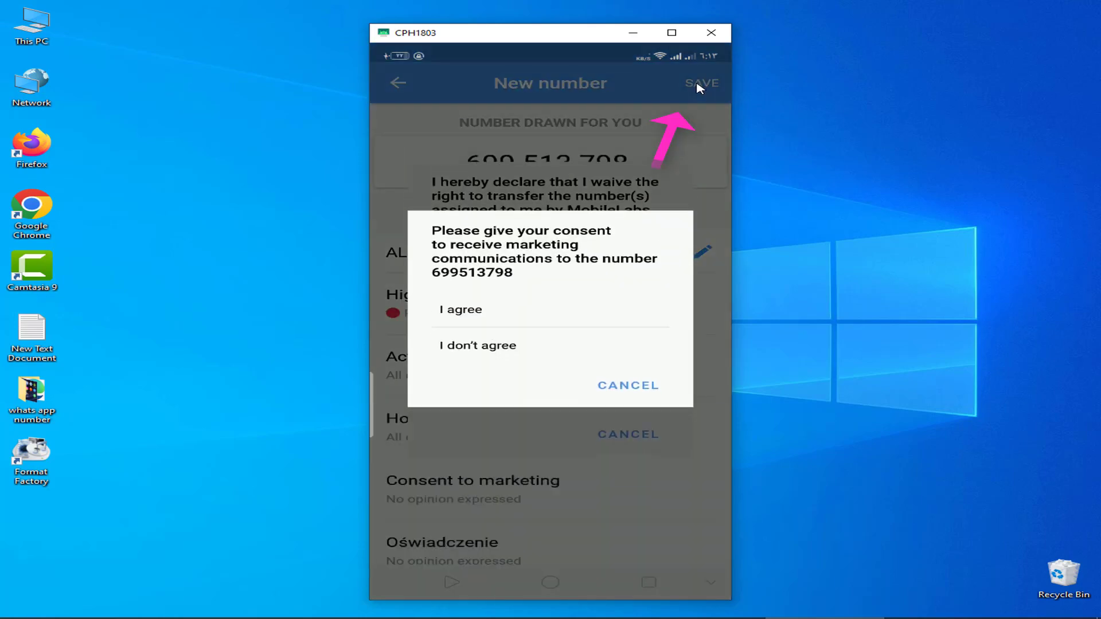
{"action": "left_click", "coordinate": [470, 317]}
{"action": "left_click", "coordinate": [473, 372]}
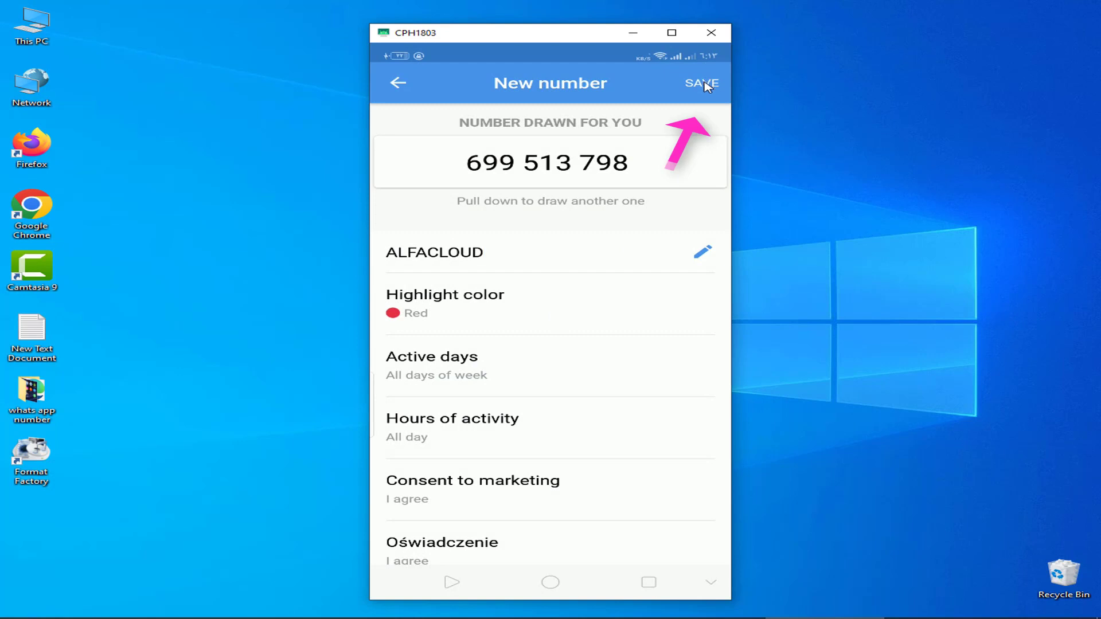
{"action": "left_click", "coordinate": [708, 85]}
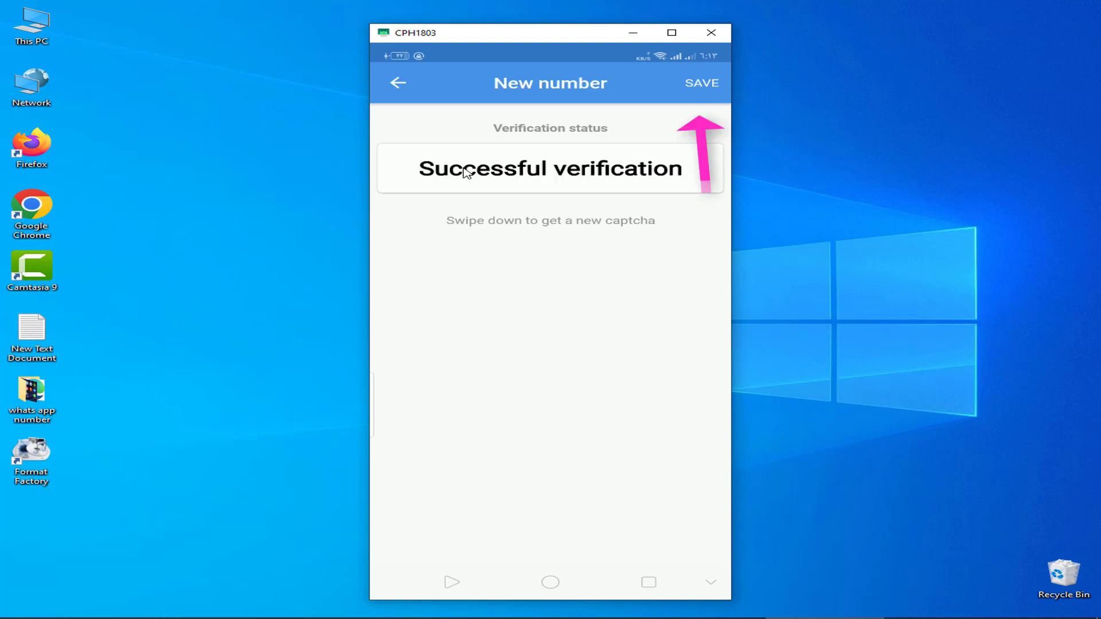
{"action": "left_click", "coordinate": [702, 83]}
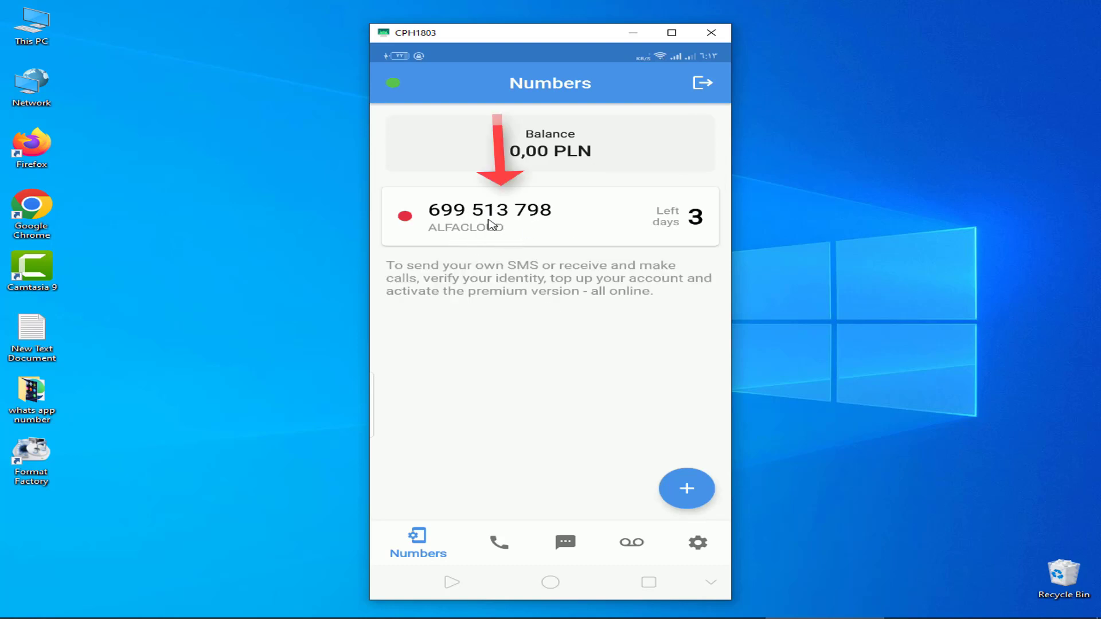
{"action": "left_click", "coordinate": [491, 224]}
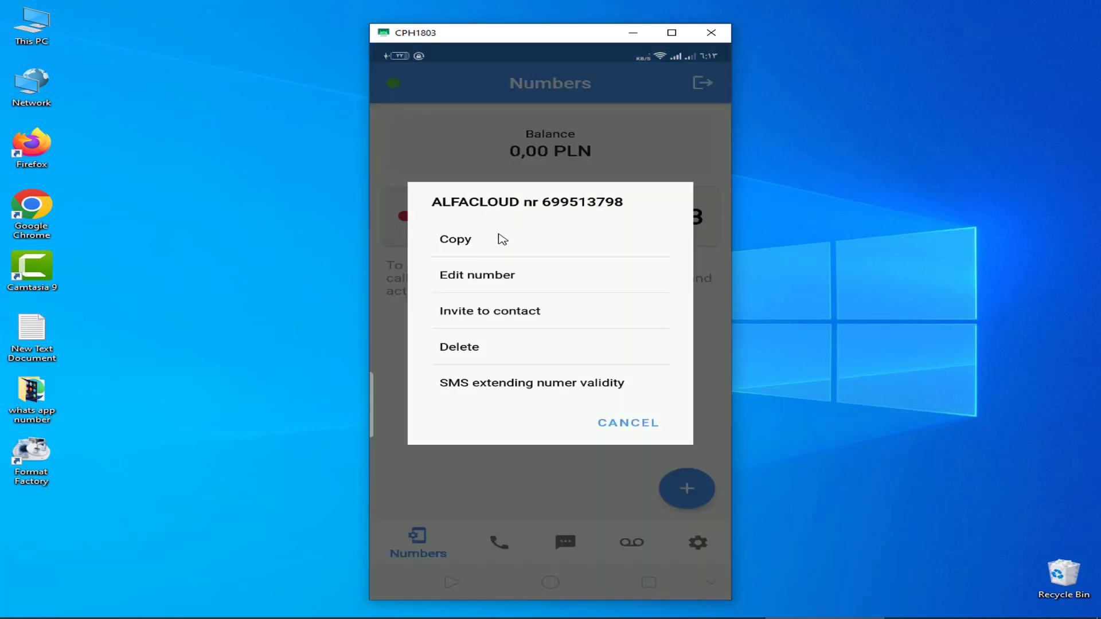
{"action": "left_click", "coordinate": [469, 240]}
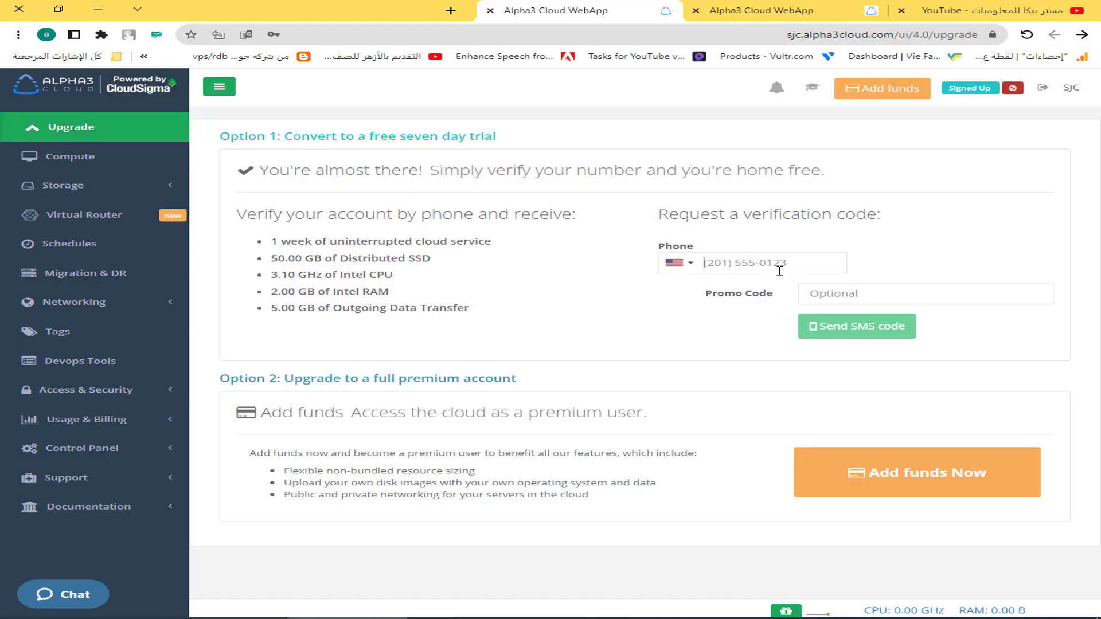
{"action": "left_click", "coordinate": [769, 265]}
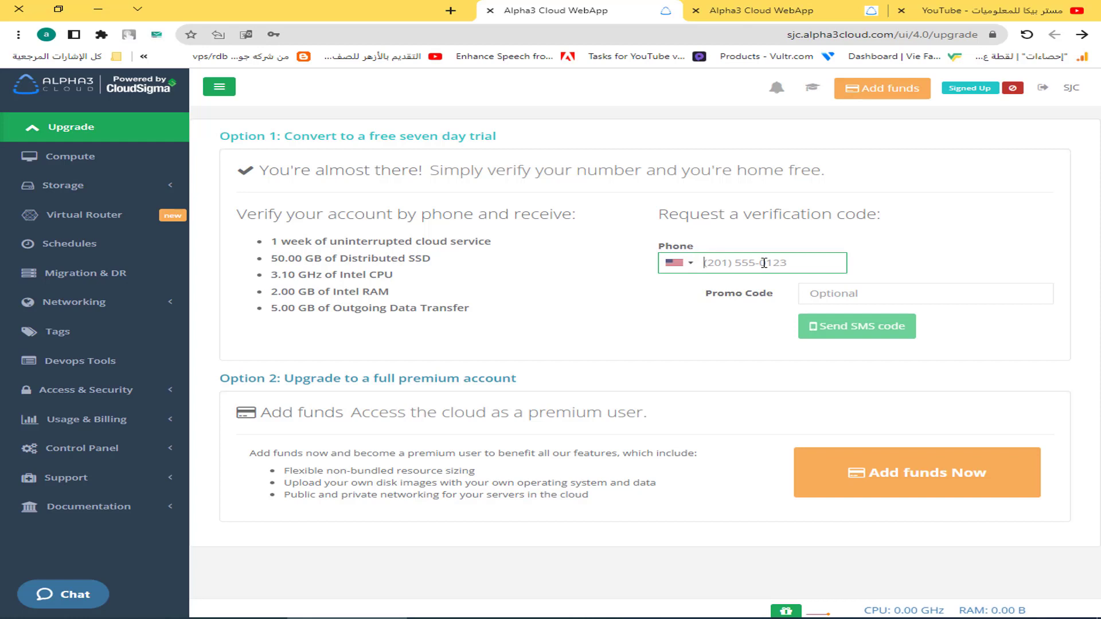
Enter the 2nr number after the +48 prefix and request the SMS verification code.
{"action": "type", "text": "+48"}
{"action": "key", "text": "ctrl+v"}
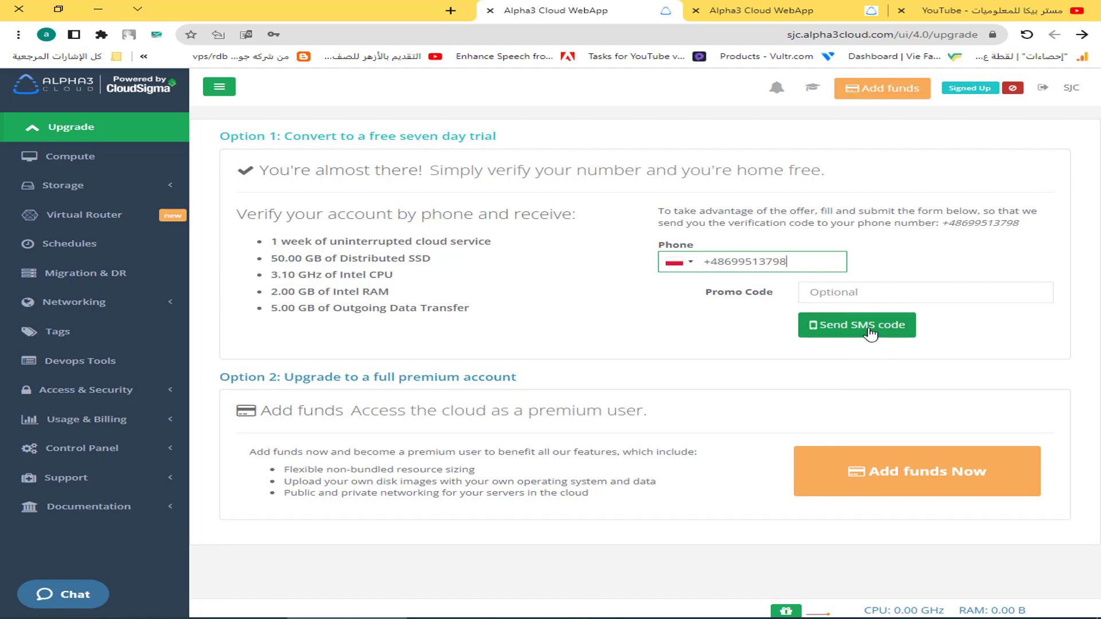
{"action": "left_click", "coordinate": [871, 335]}
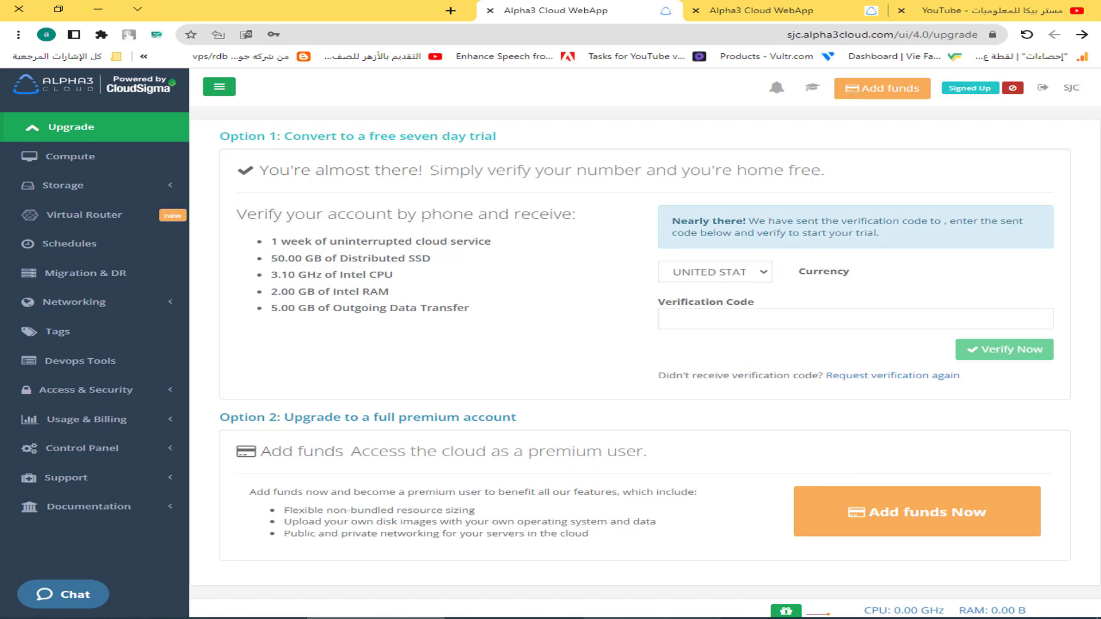
{"action": "key", "text": "alt+Tab"}
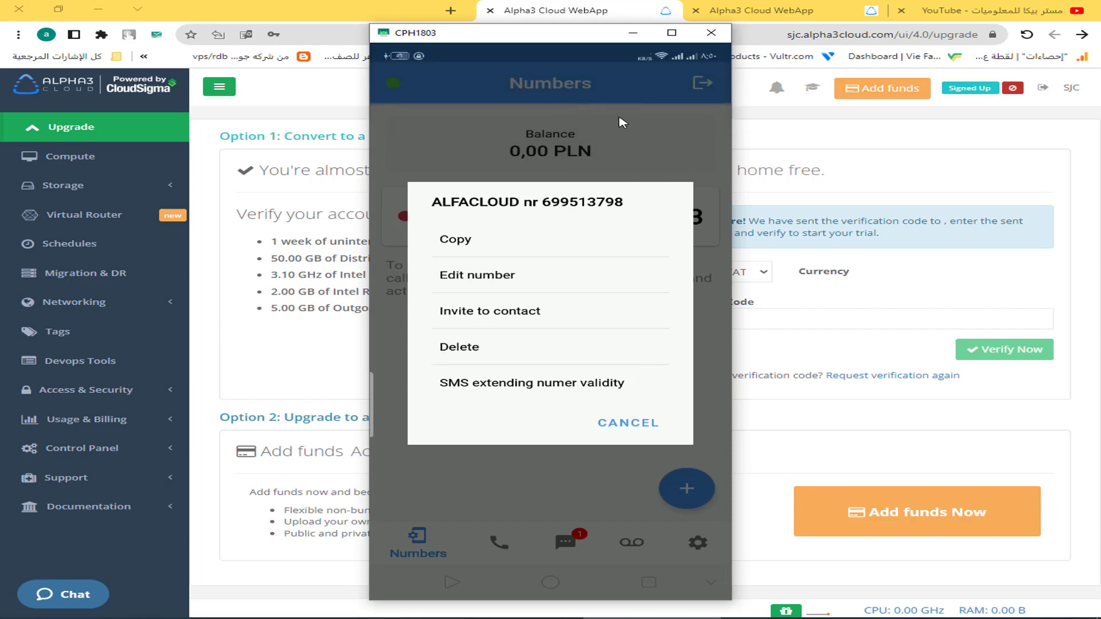
Copy the code from the CloudSigma SMS in 2nr's messages and focus the Verification Code field.
{"action": "left_click", "coordinate": [631, 422]}
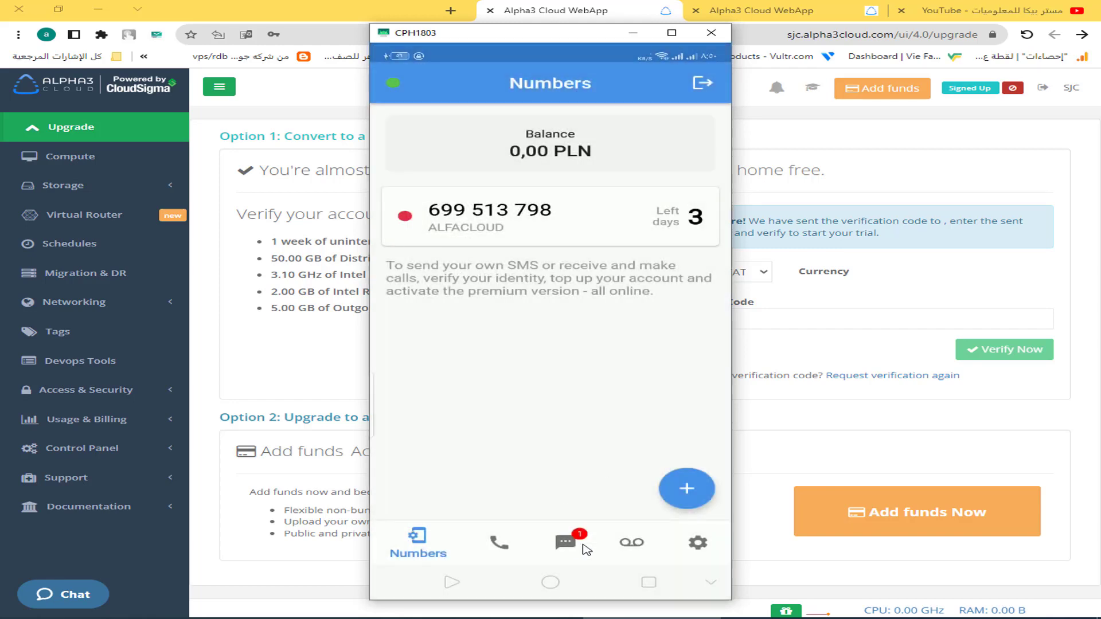
{"action": "left_click", "coordinate": [566, 541]}
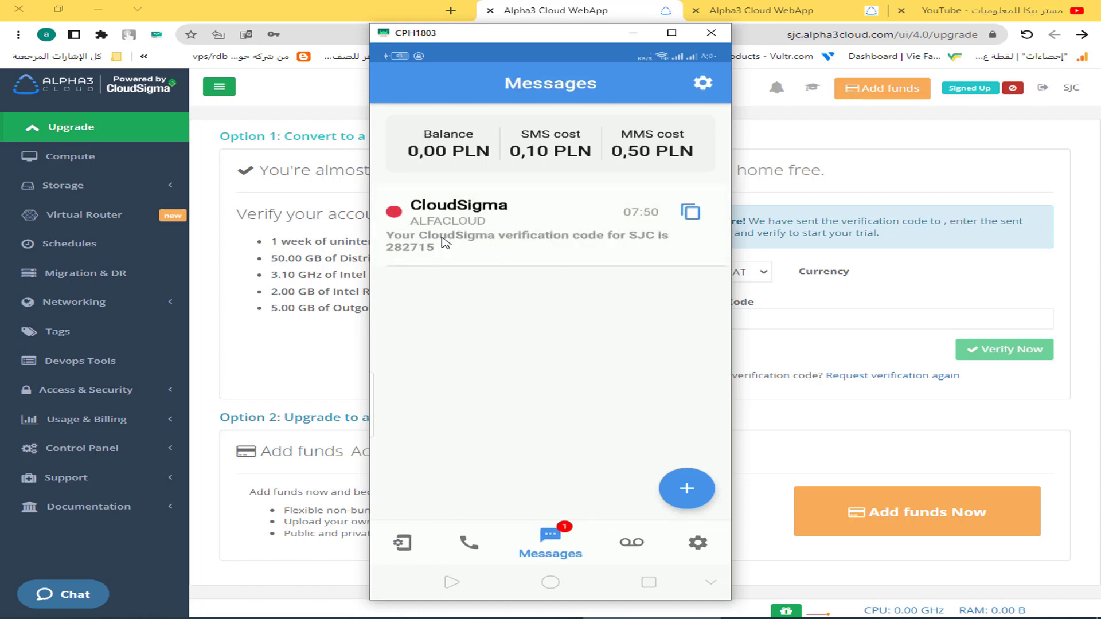
{"action": "left_click", "coordinate": [457, 230]}
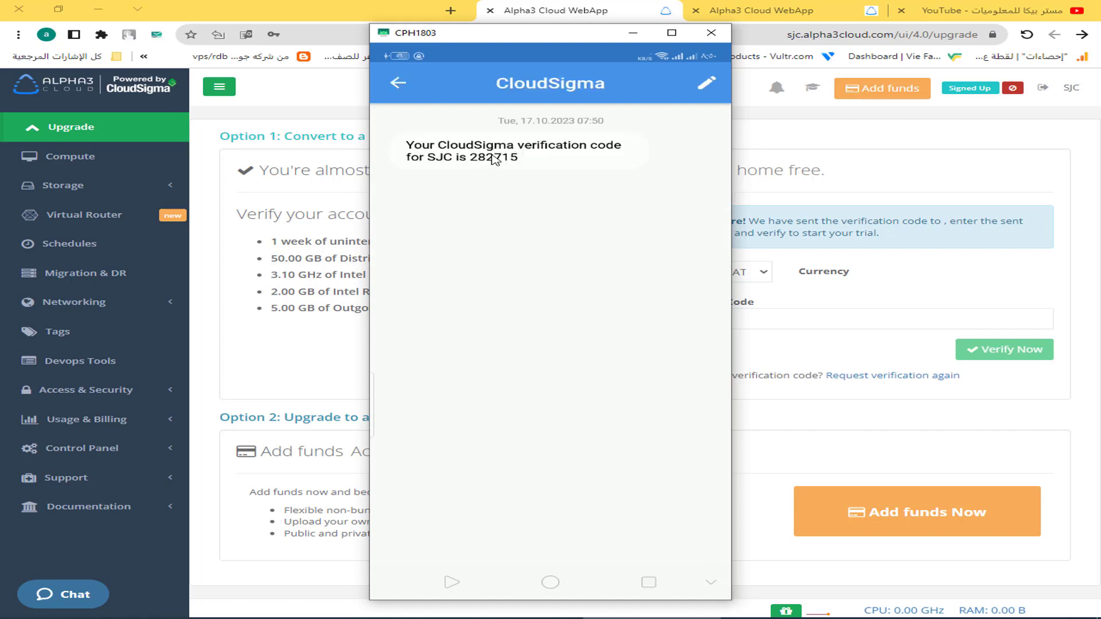
{"action": "left_click", "coordinate": [495, 161]}
{"action": "key", "text": "ctrl+c"}
{"action": "left_click", "coordinate": [823, 318]}
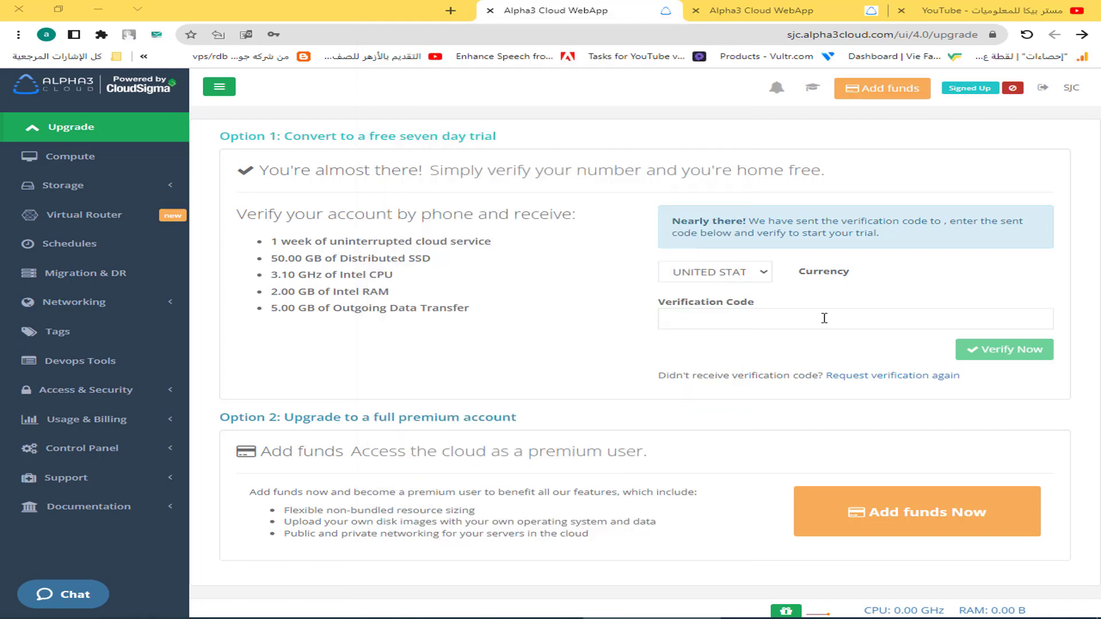
Paste the code, verify the trial account, and open the Compute servers list.
{"action": "key", "text": "ctrl+v"}
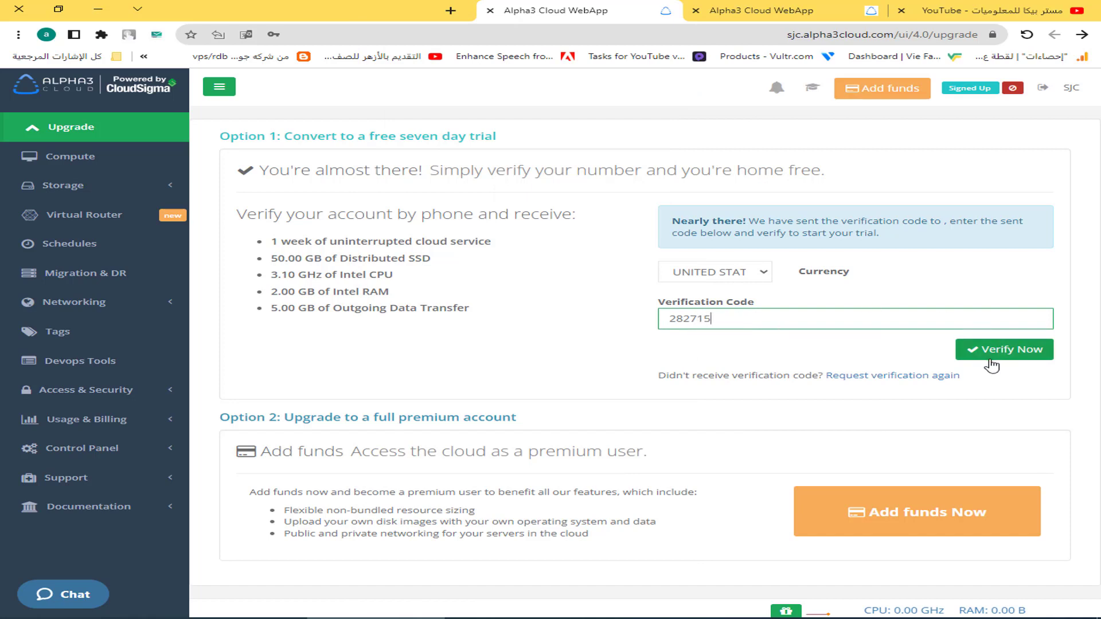
{"action": "left_click", "coordinate": [982, 355]}
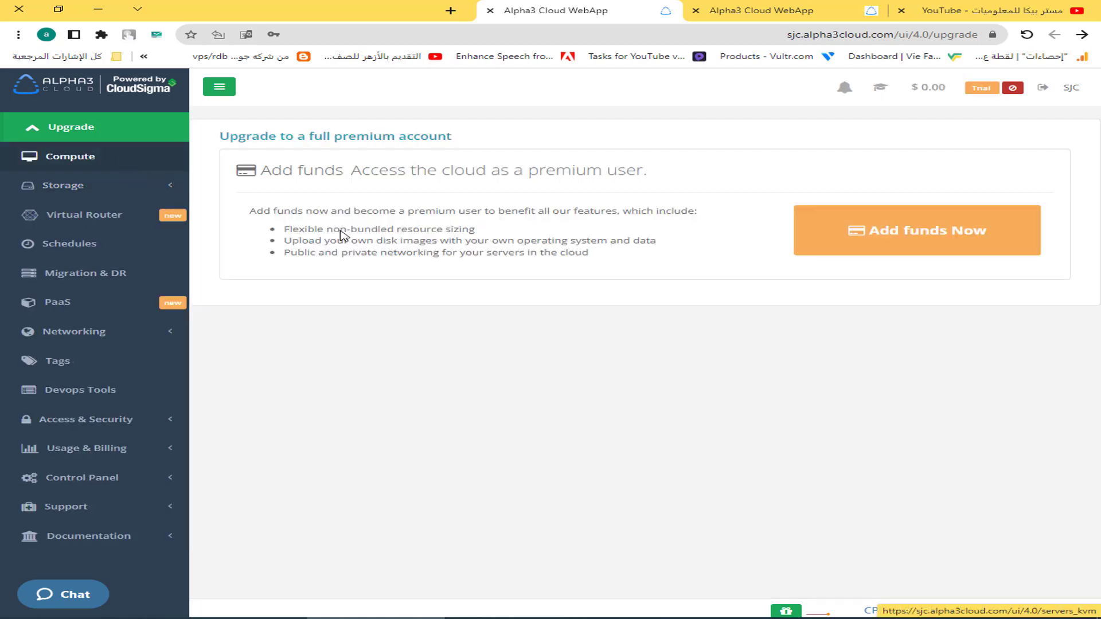
{"action": "left_click", "coordinate": [99, 163]}
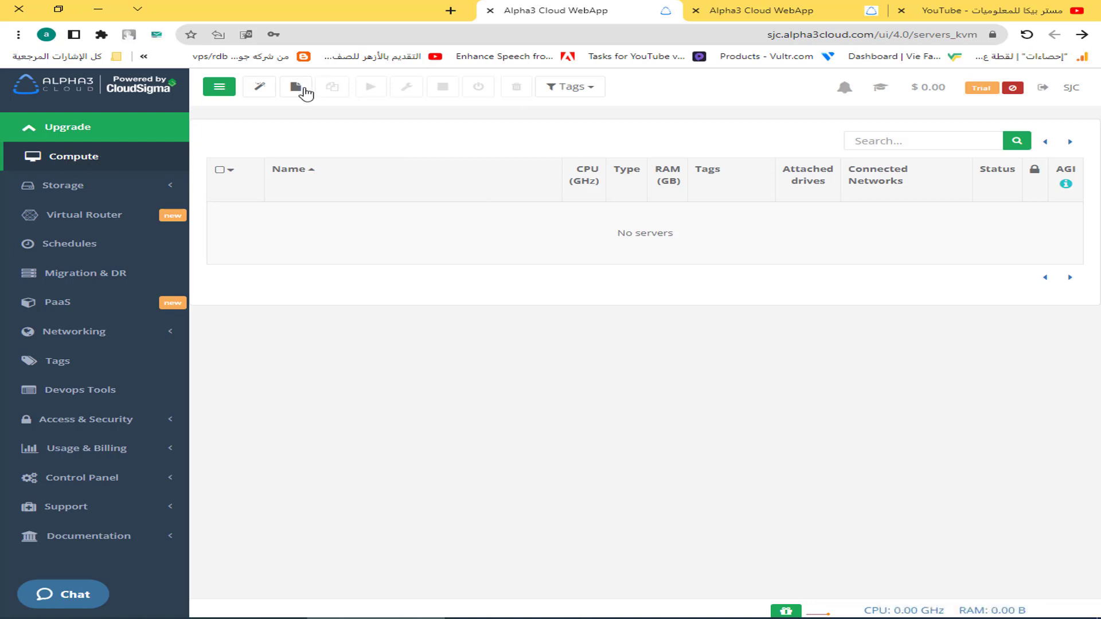
Create a server named windows with CPU raised to 3 GHz and 2 GB RAM.
{"action": "left_click", "coordinate": [295, 90]}
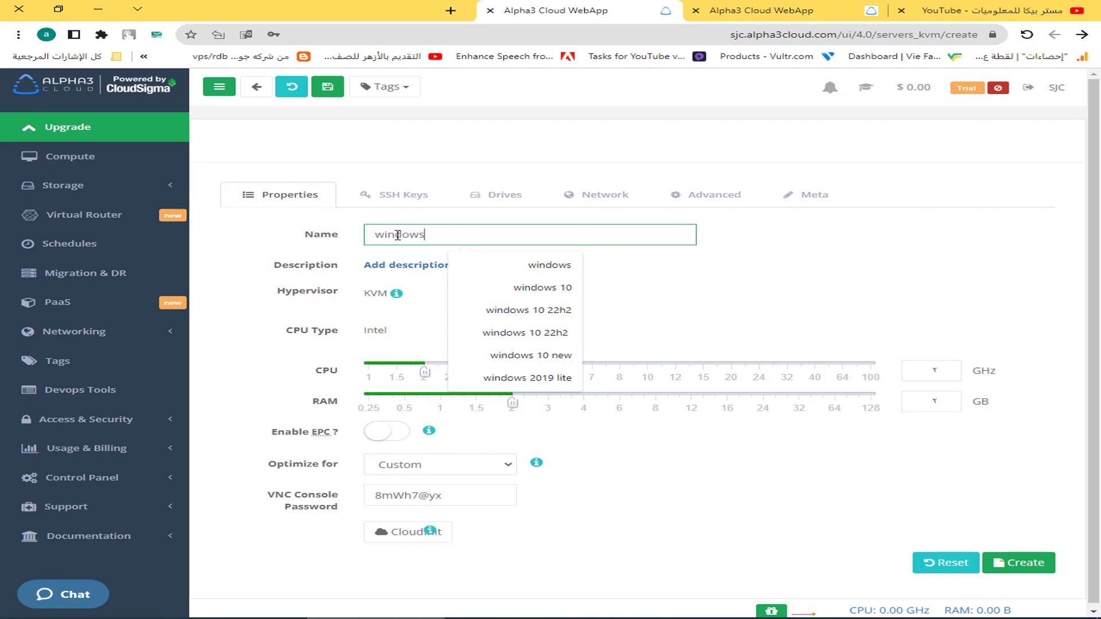
{"action": "left_click", "coordinate": [940, 369]}
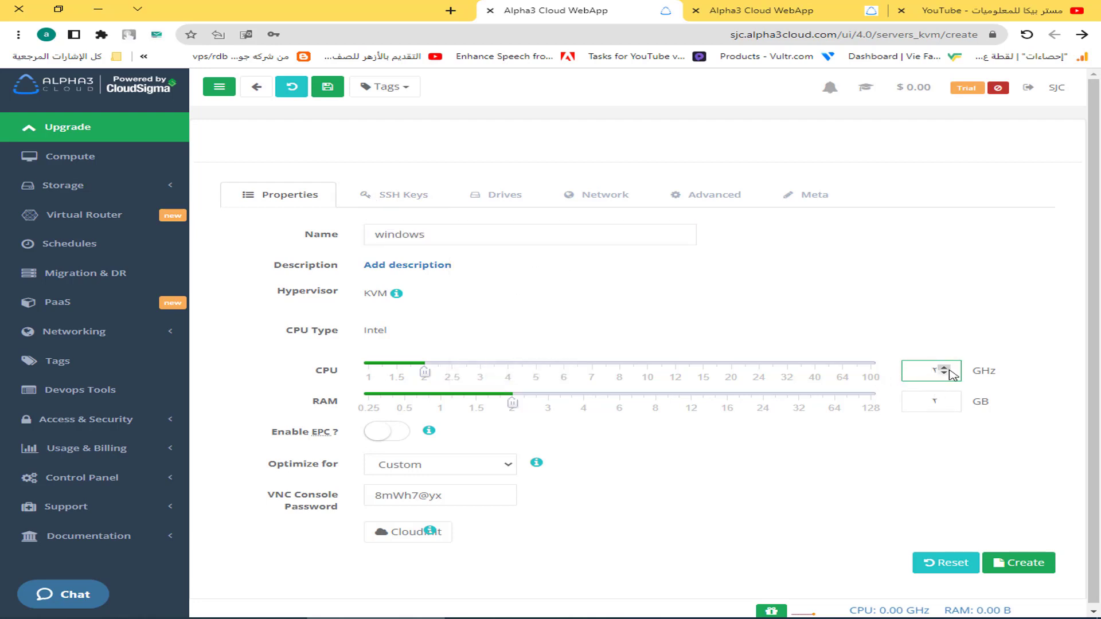
{"action": "left_click", "coordinate": [944, 369]}
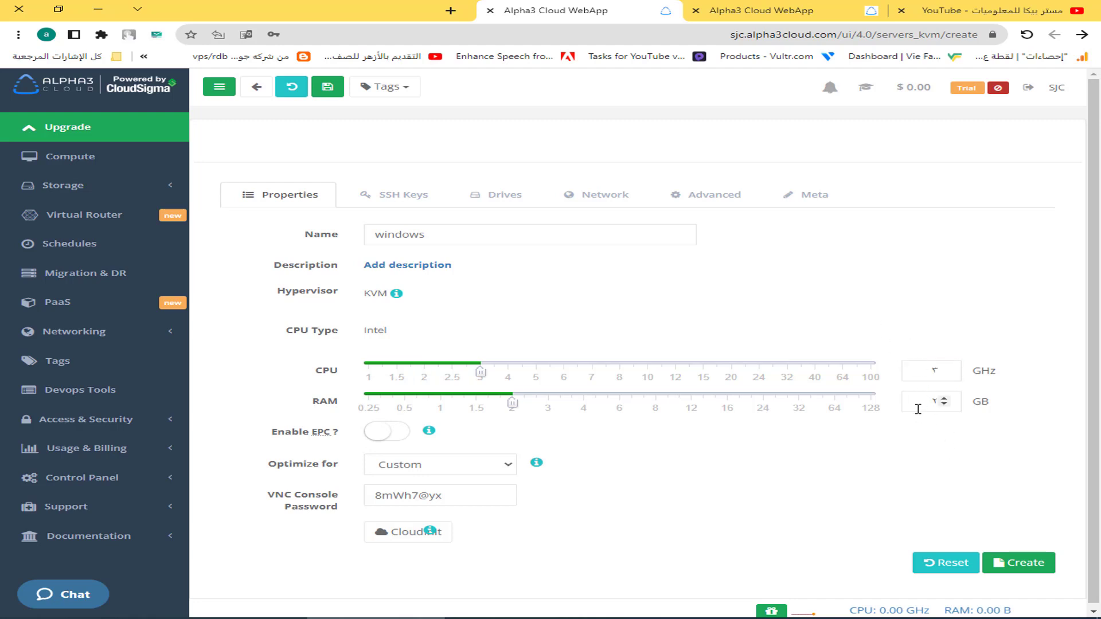
{"action": "left_click", "coordinate": [1007, 564]}
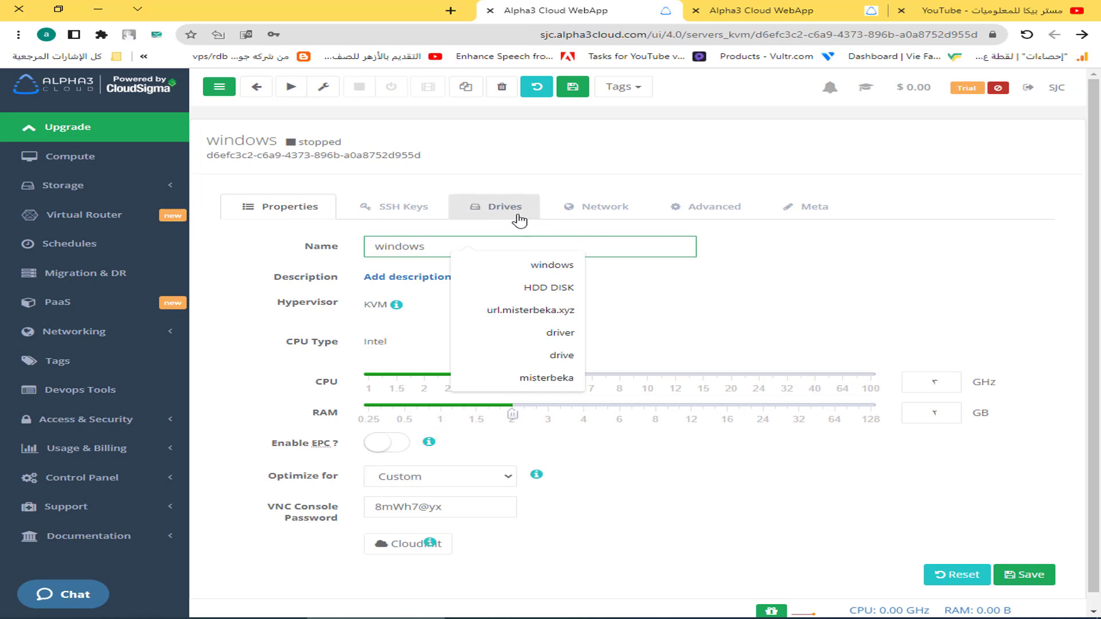
From the server's Drives tab, start a new Hard Drive named hdd sized 40 GB.
{"action": "left_click", "coordinate": [521, 214]}
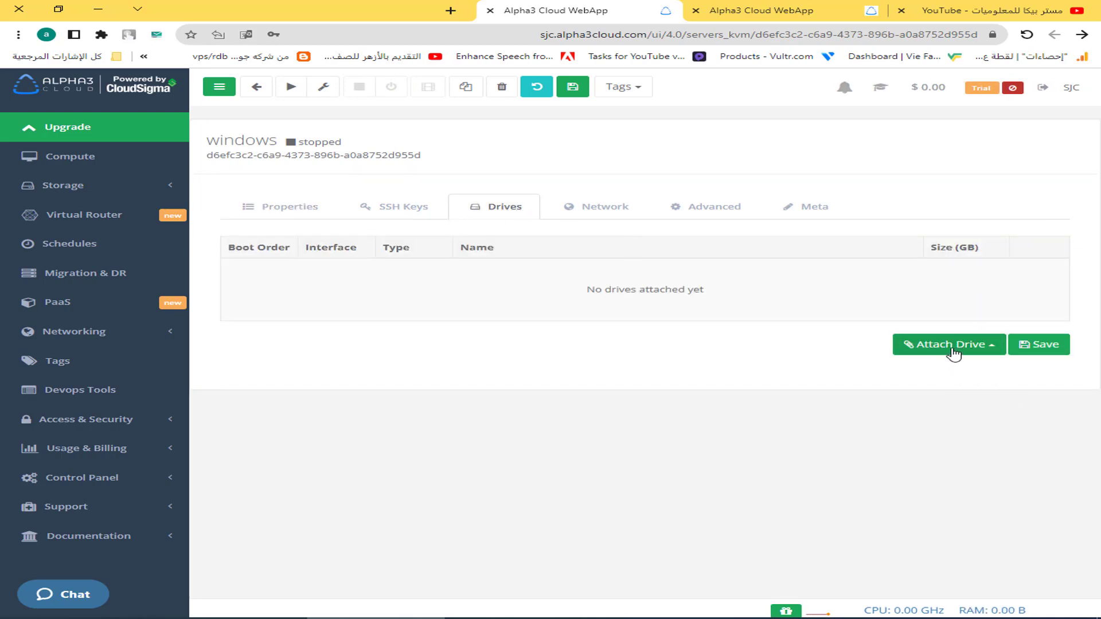
{"action": "left_click", "coordinate": [953, 352]}
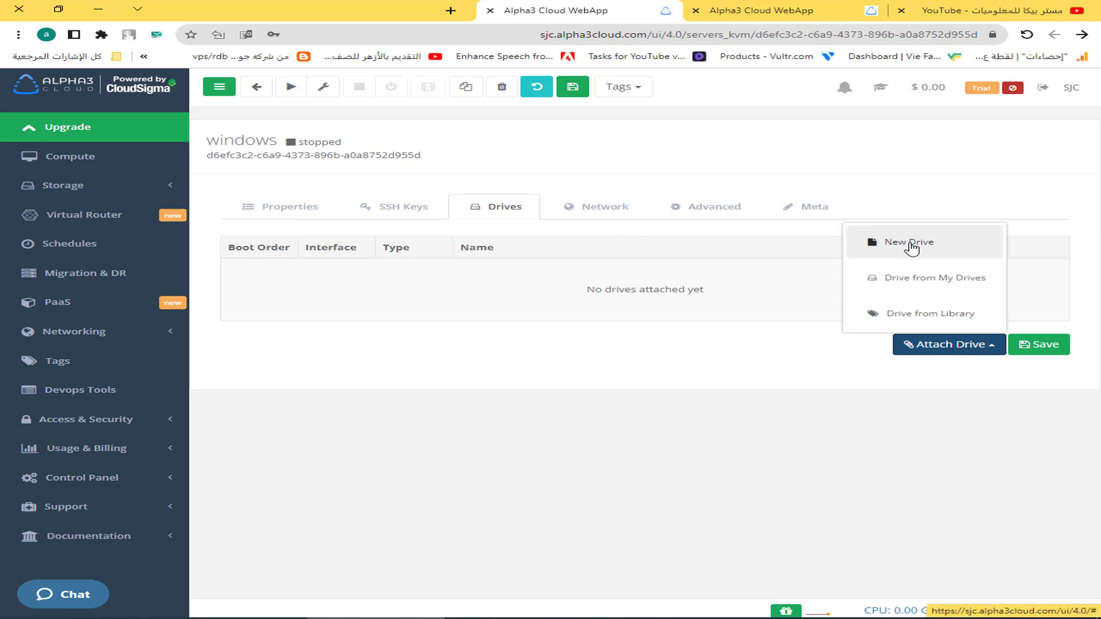
{"action": "left_click", "coordinate": [910, 245]}
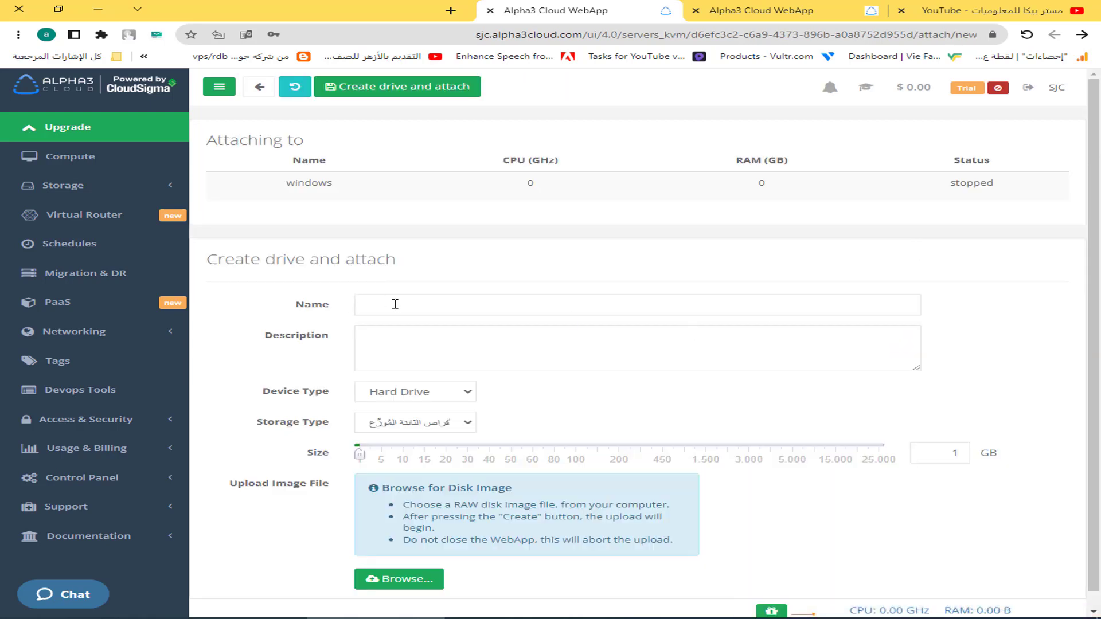
{"action": "left_click", "coordinate": [395, 302]}
{"action": "type", "text": "H"}
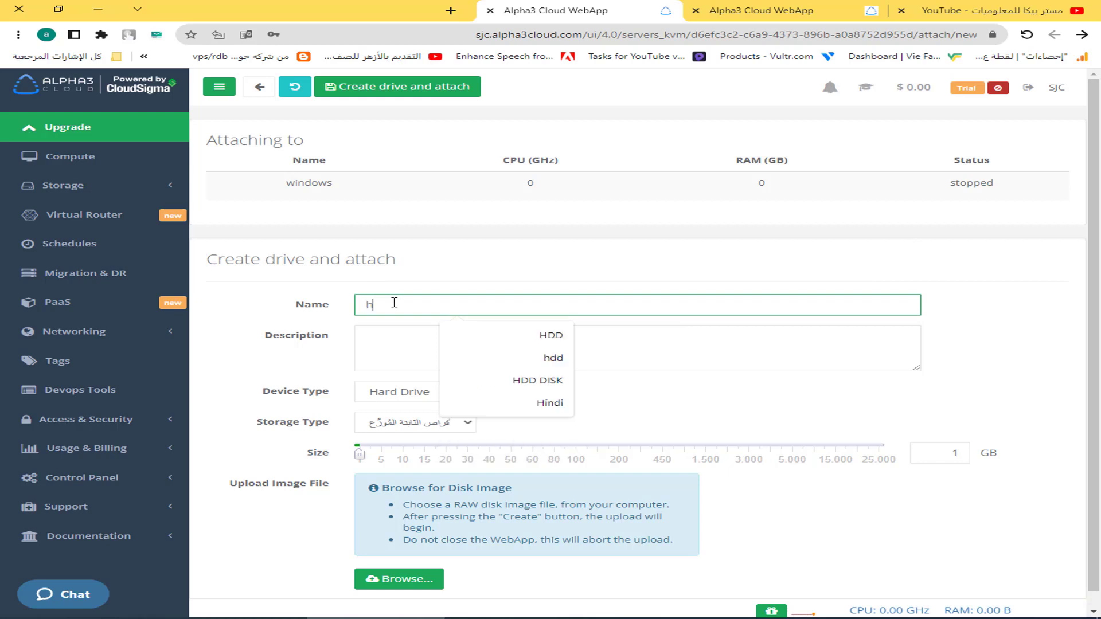
{"action": "type", "text": "dd"}
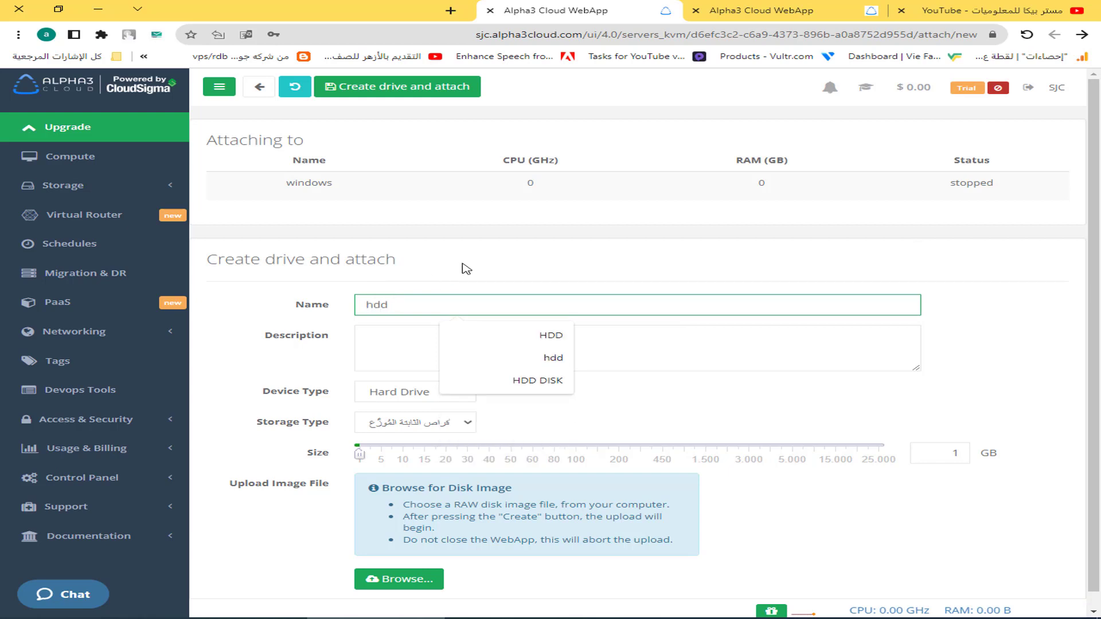
{"action": "left_click", "coordinate": [466, 268]}
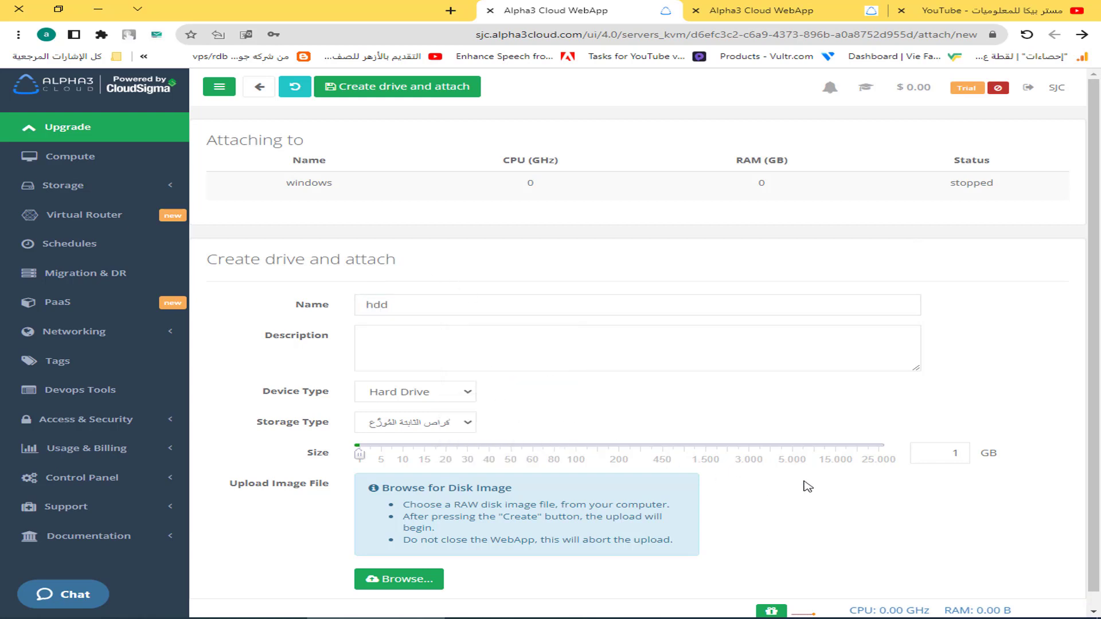
{"action": "left_click", "coordinate": [930, 456]}
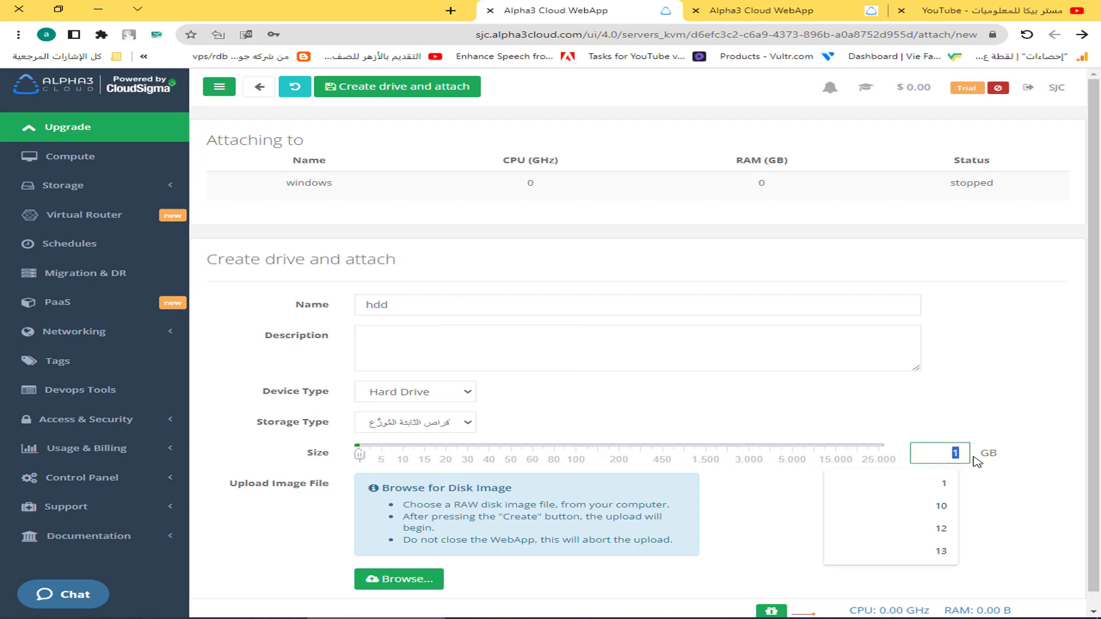
{"action": "type", "text": "40"}
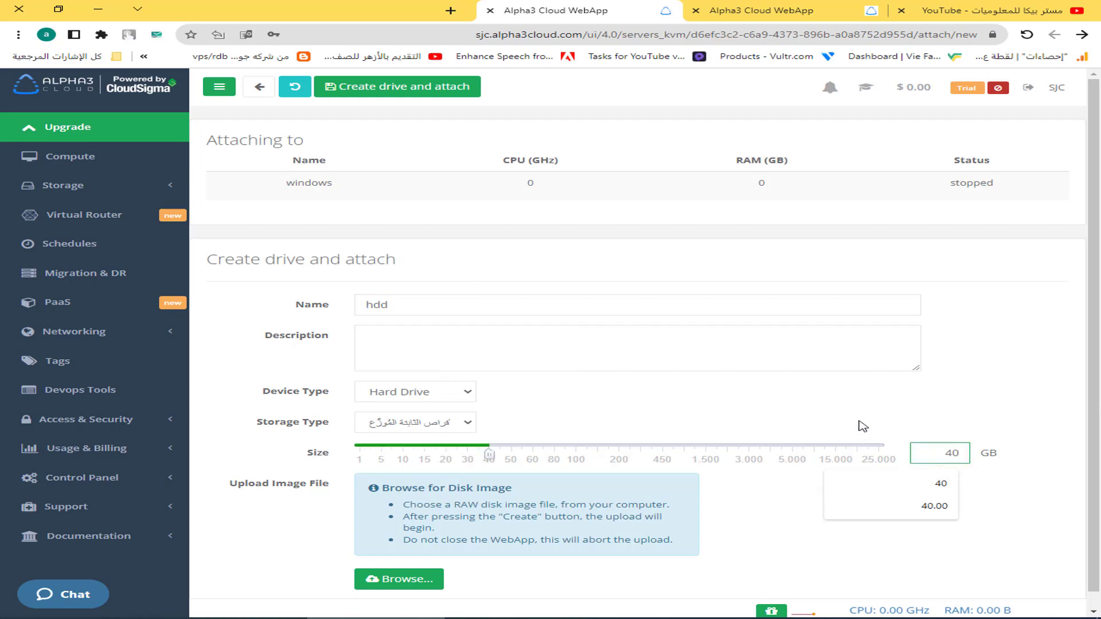
{"action": "left_click", "coordinate": [865, 425]}
{"action": "scroll", "coordinate": [873, 463], "scroll_direction": "down", "scroll_amount": 1}
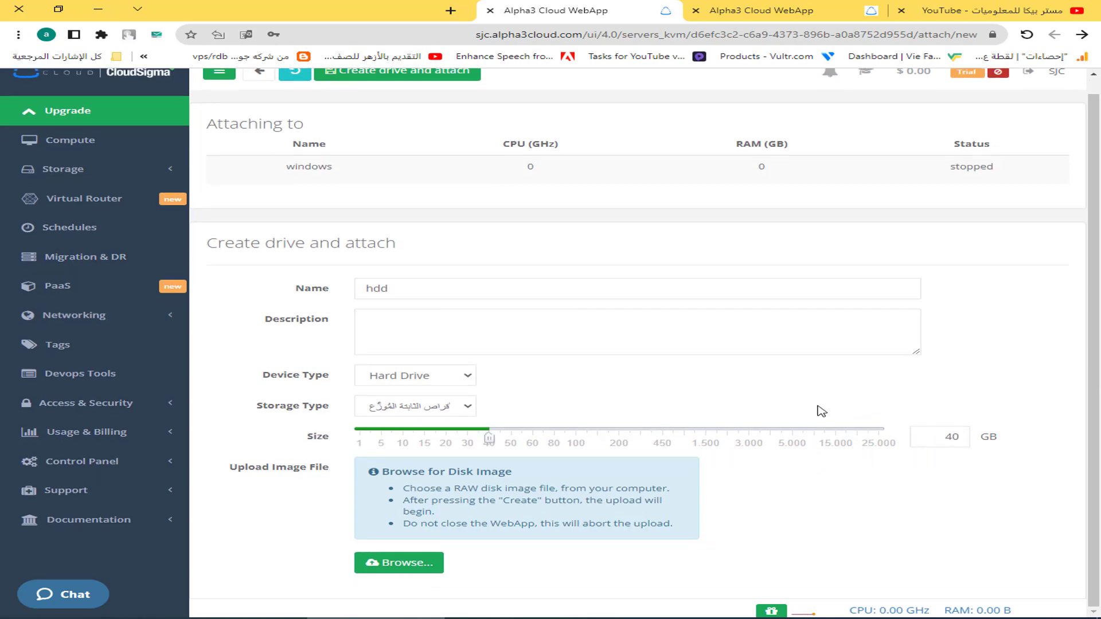
{"action": "scroll", "coordinate": [821, 411], "scroll_direction": "up", "scroll_amount": 1}
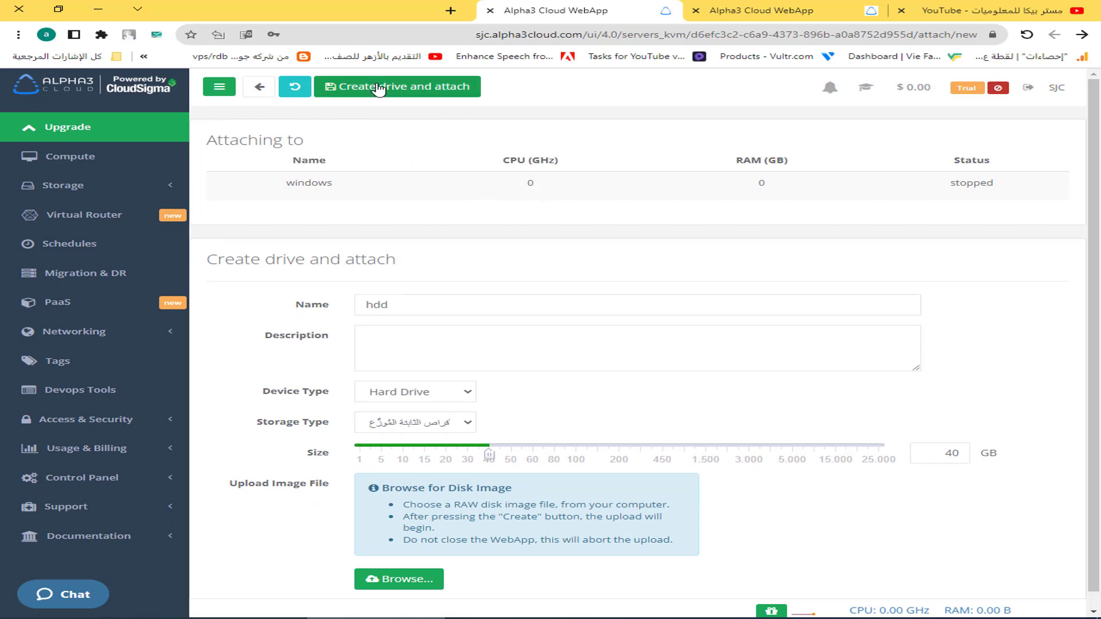
Create and attach the hdd drive, then save it with IDE device type on minor channel 1.
{"action": "left_click", "coordinate": [378, 88]}
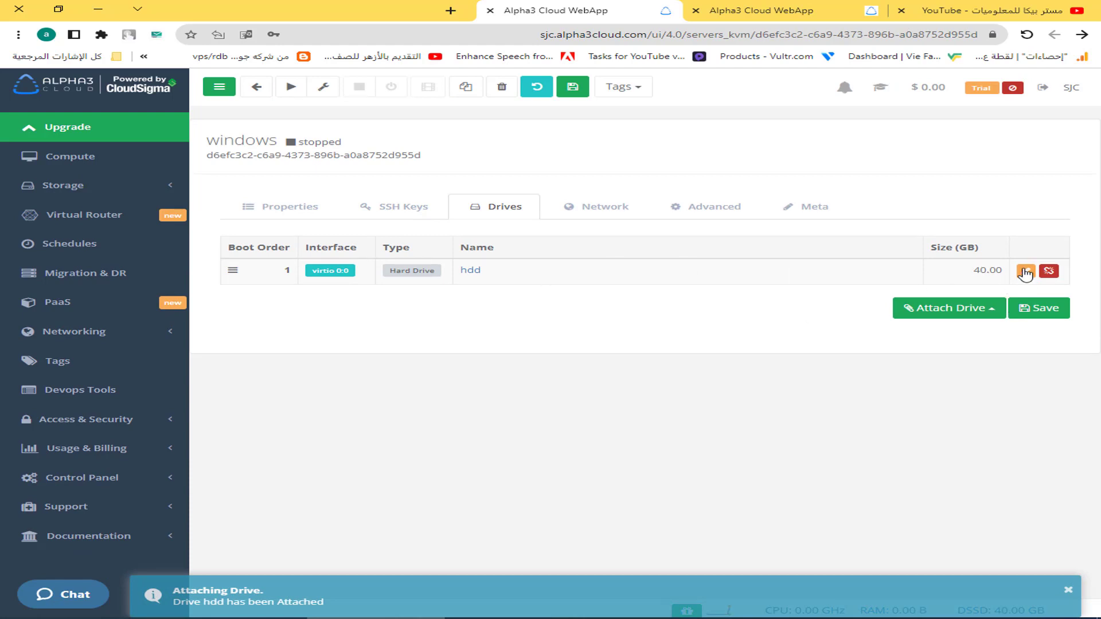
{"action": "left_click", "coordinate": [1025, 272]}
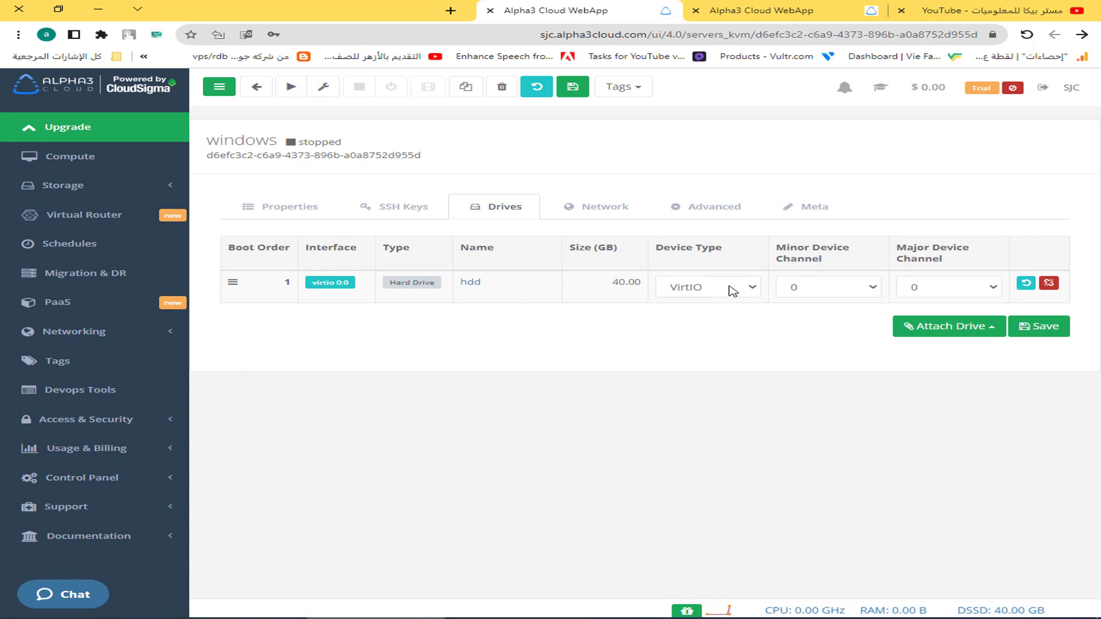
{"action": "left_click", "coordinate": [717, 292]}
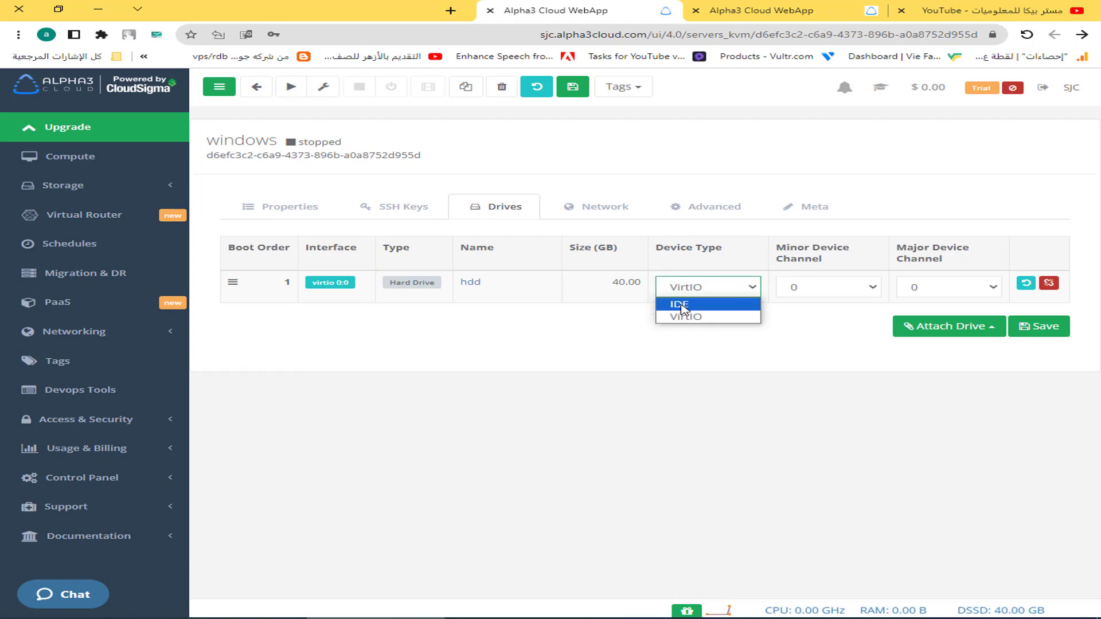
{"action": "left_click", "coordinate": [690, 305]}
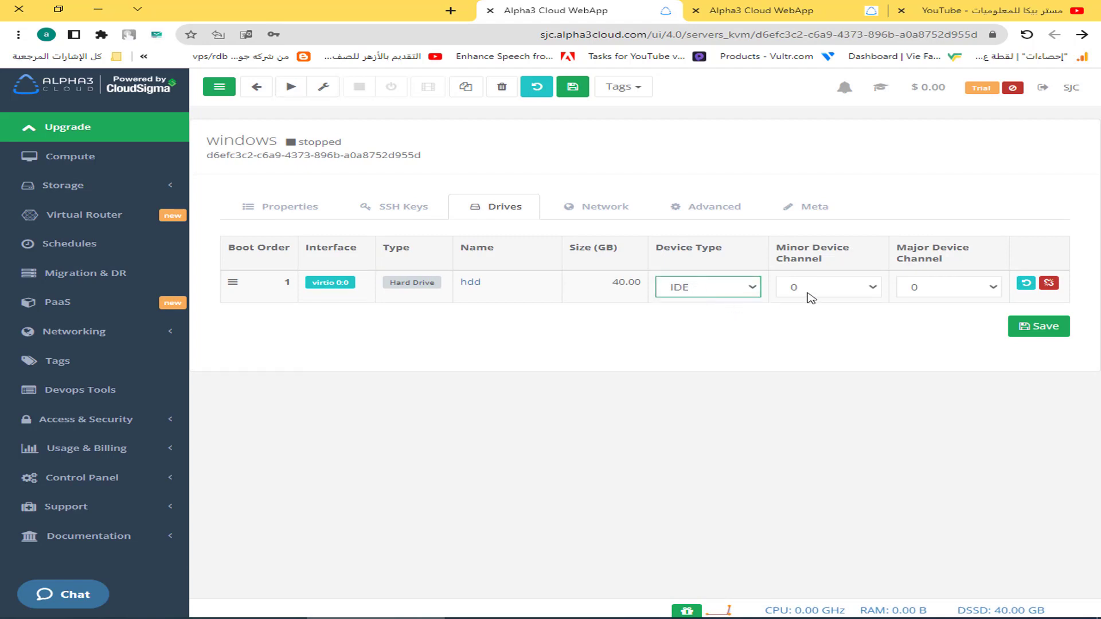
{"action": "left_click", "coordinate": [812, 291]}
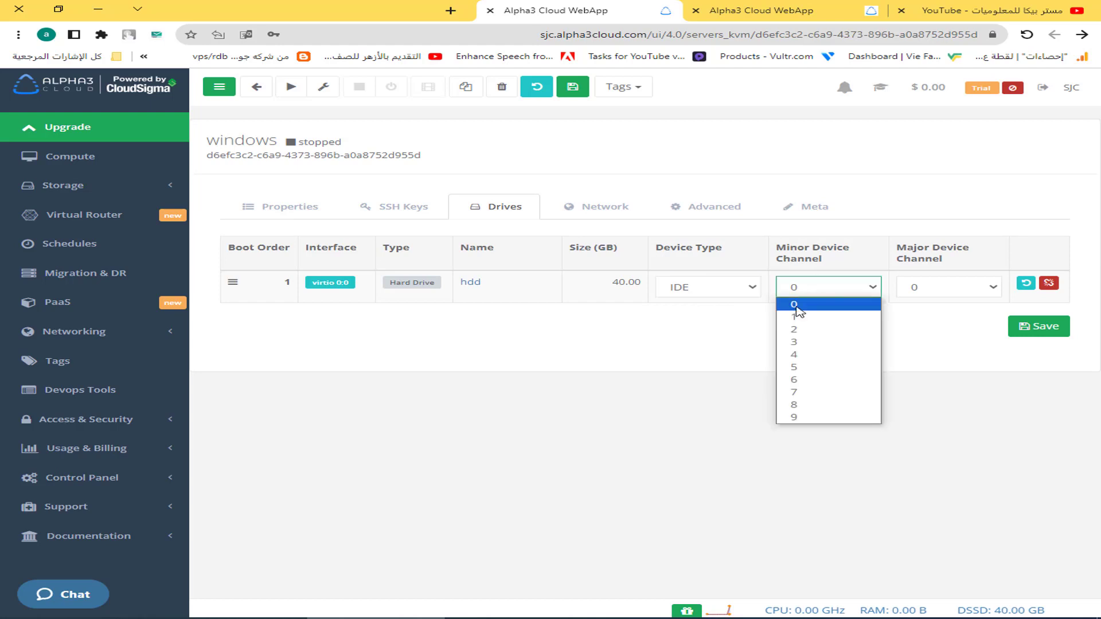
{"action": "left_click", "coordinate": [795, 319]}
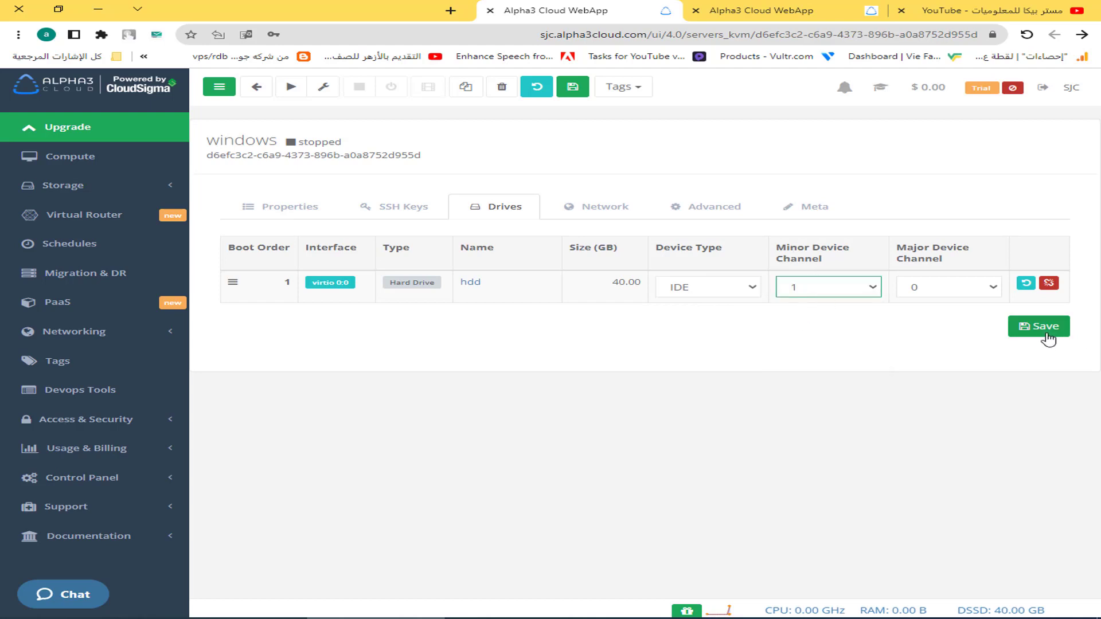
{"action": "left_click", "coordinate": [1056, 332]}
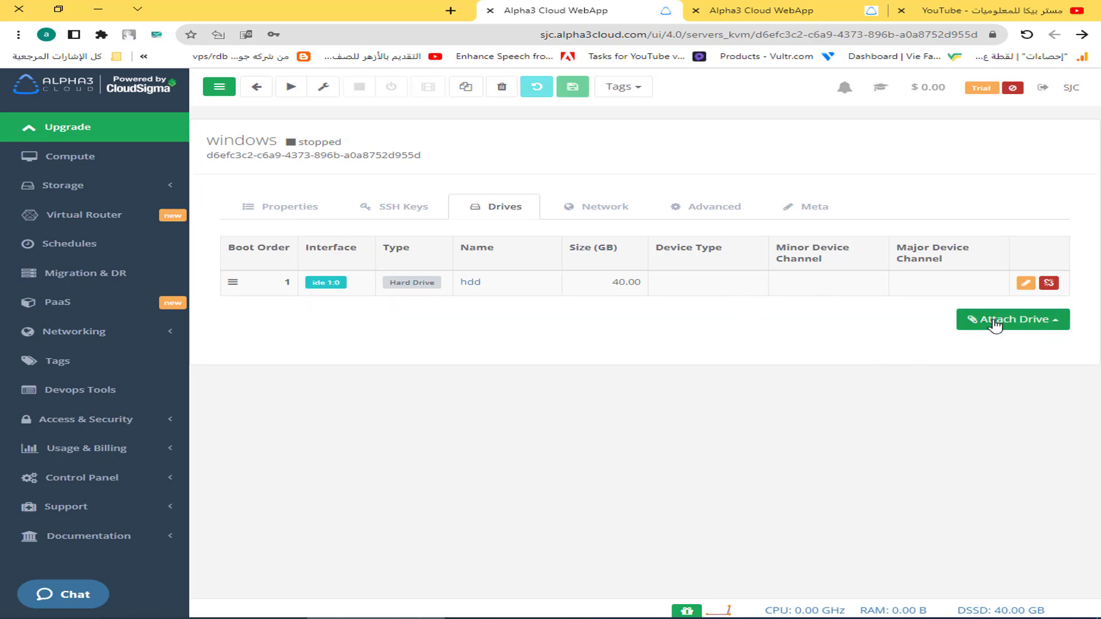
Attach the Windows Server 2019 Install DVD from the drive library as a CD-ROM.
{"action": "left_click", "coordinate": [1016, 329]}
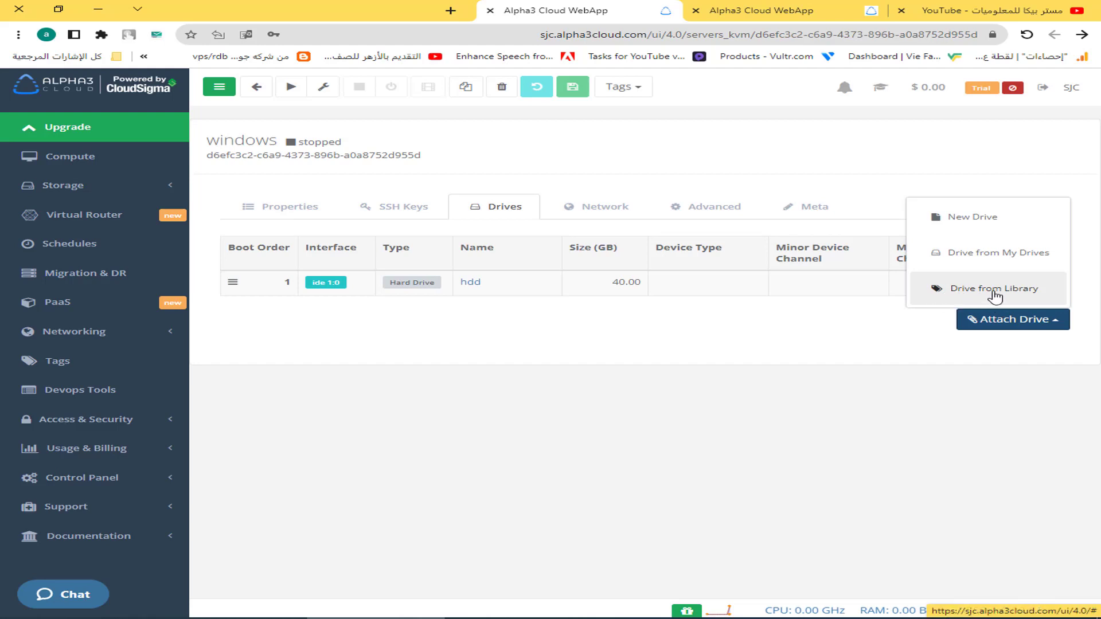
{"action": "left_click", "coordinate": [1002, 296]}
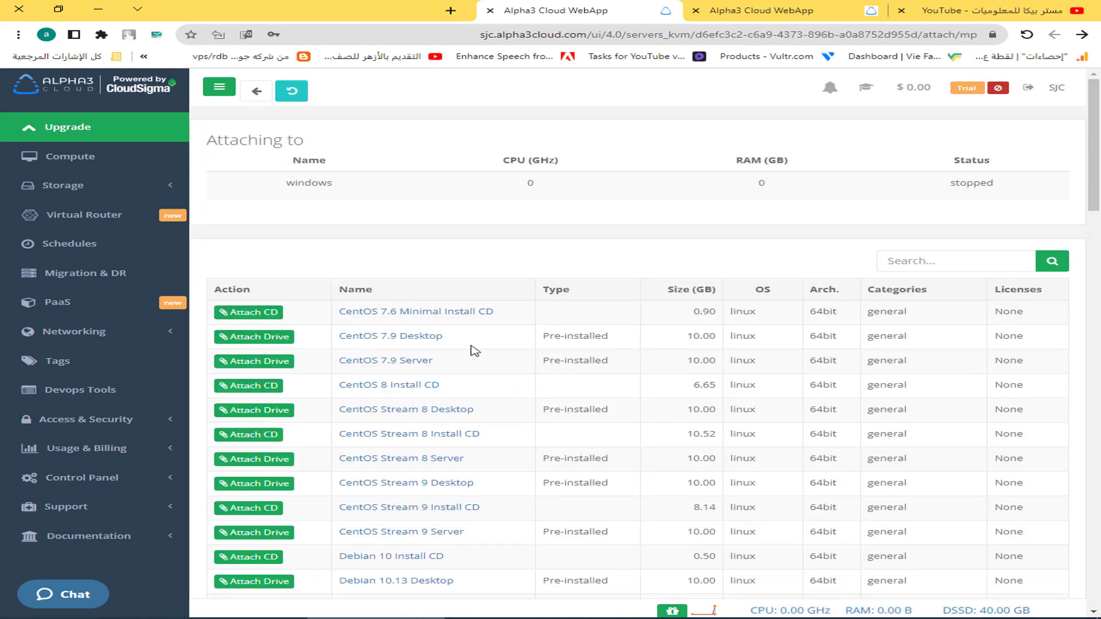
{"action": "scroll", "coordinate": [405, 322], "scroll_direction": "down", "scroll_amount": 4}
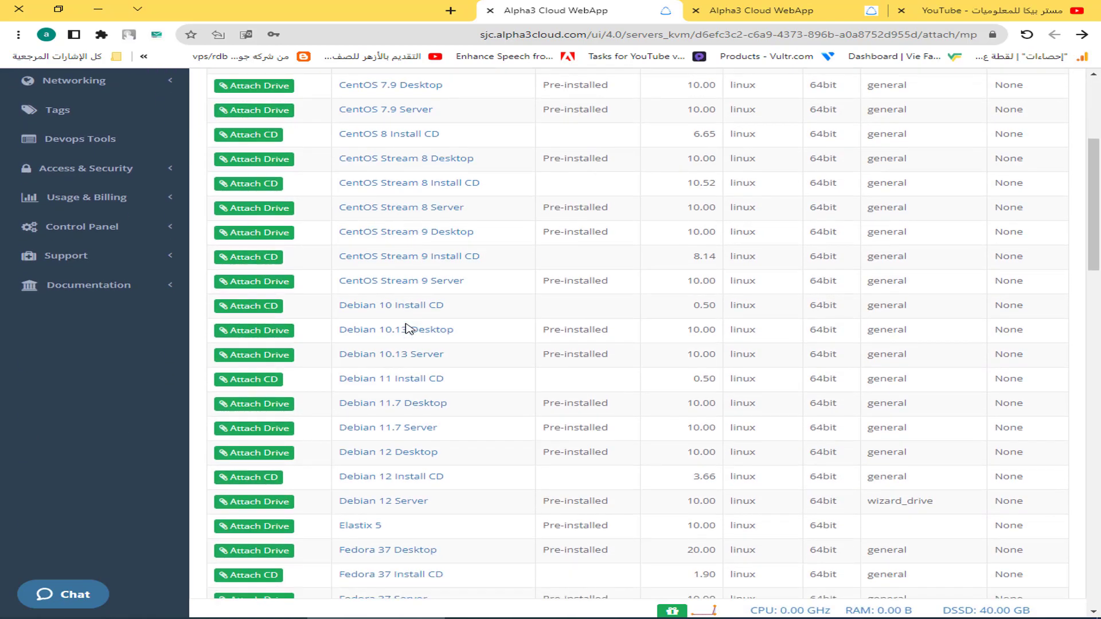
{"action": "scroll", "coordinate": [405, 328], "scroll_direction": "down", "scroll_amount": 2}
{"action": "scroll", "coordinate": [413, 335], "scroll_direction": "down", "scroll_amount": 10}
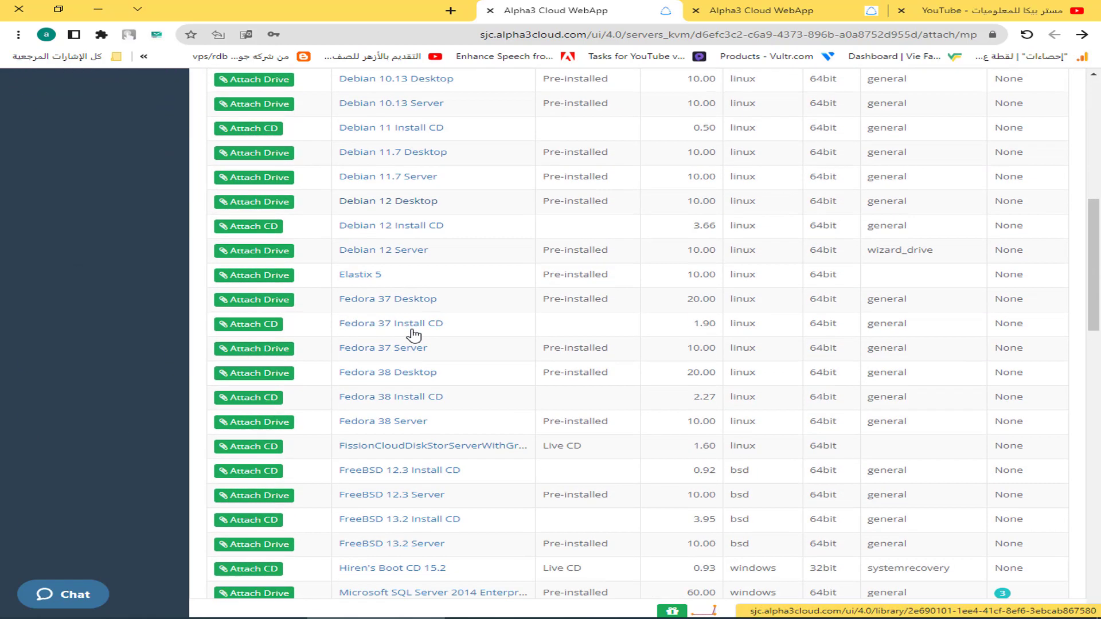
{"action": "scroll", "coordinate": [413, 335], "scroll_direction": "down", "scroll_amount": 6}
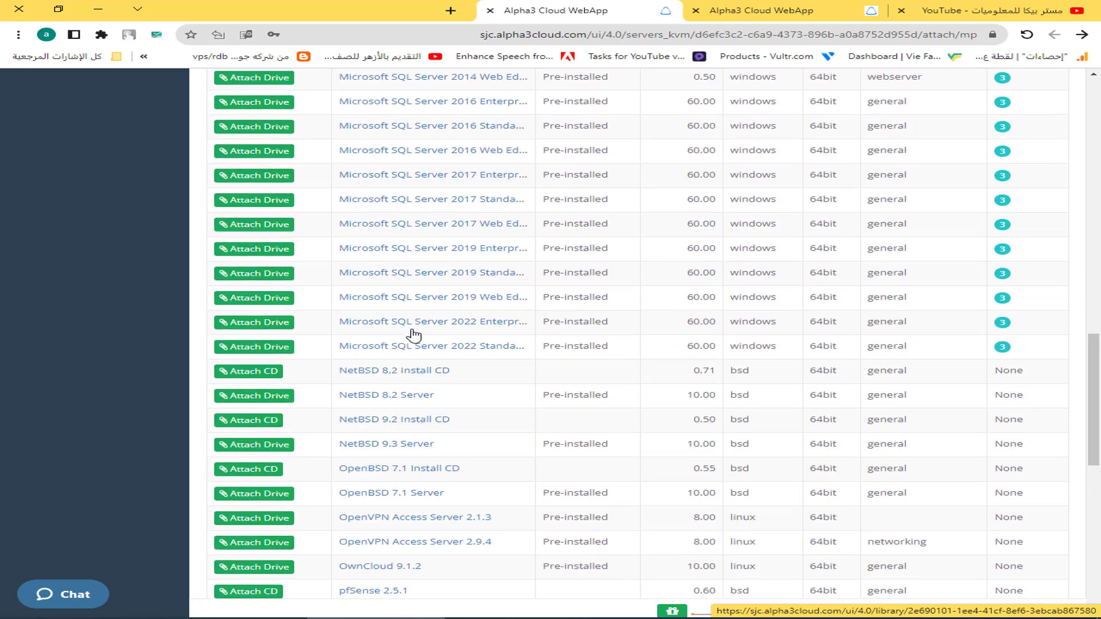
{"action": "scroll", "coordinate": [412, 335], "scroll_direction": "down", "scroll_amount": 5}
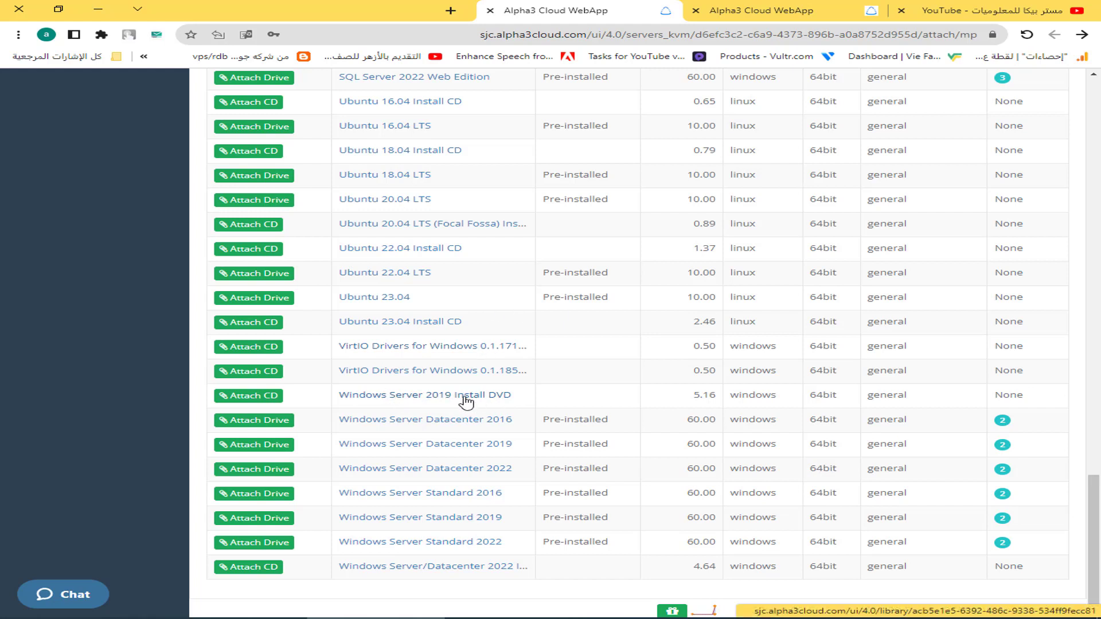
{"action": "left_click", "coordinate": [268, 399]}
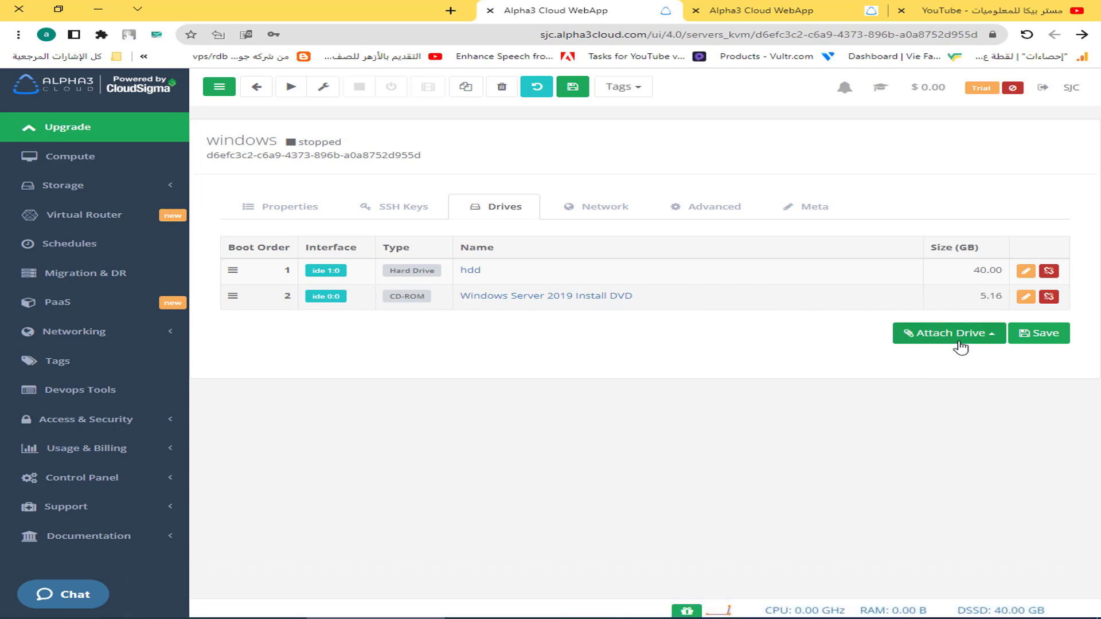
Save the drive setup and change the public network card model to Intel PRO/1000.
{"action": "left_click", "coordinate": [1033, 338]}
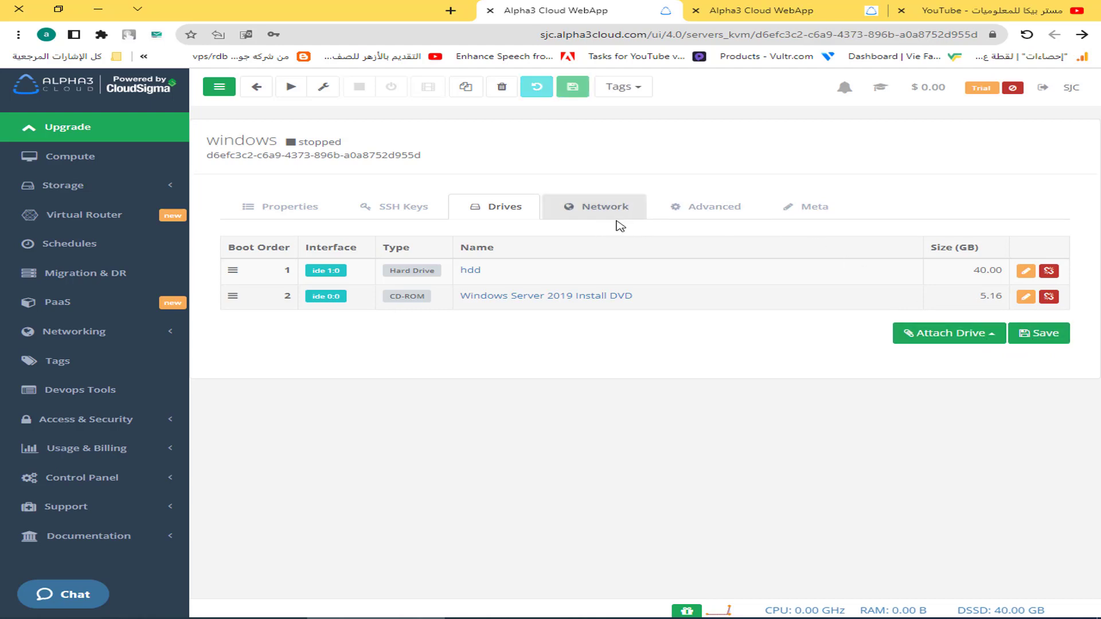
{"action": "left_click", "coordinate": [602, 214]}
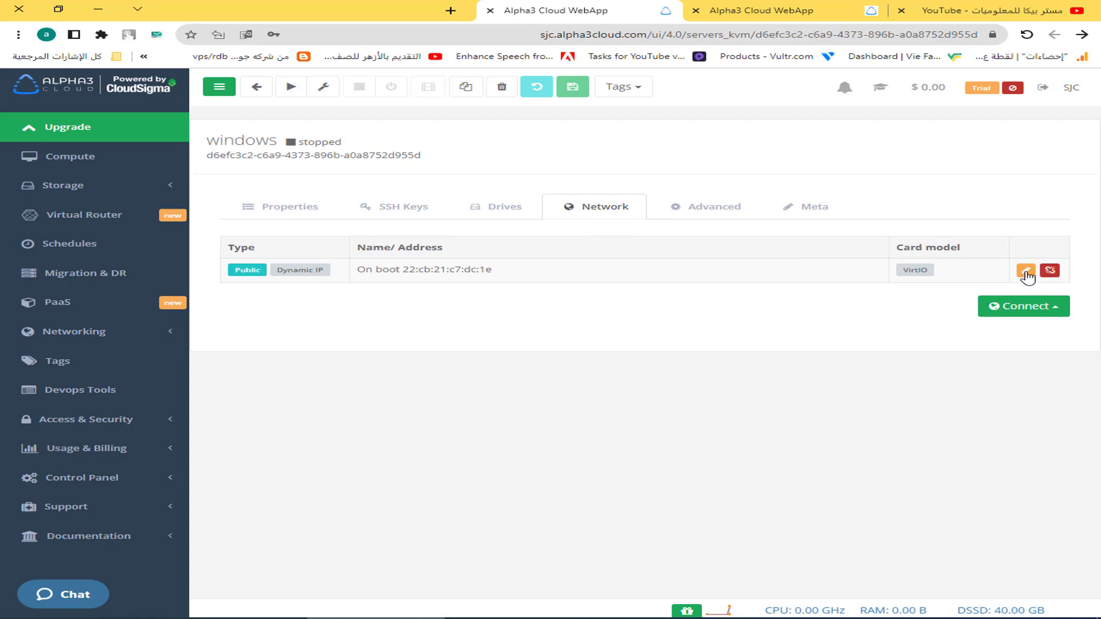
{"action": "left_click", "coordinate": [1025, 270]}
{"action": "left_click", "coordinate": [596, 313]}
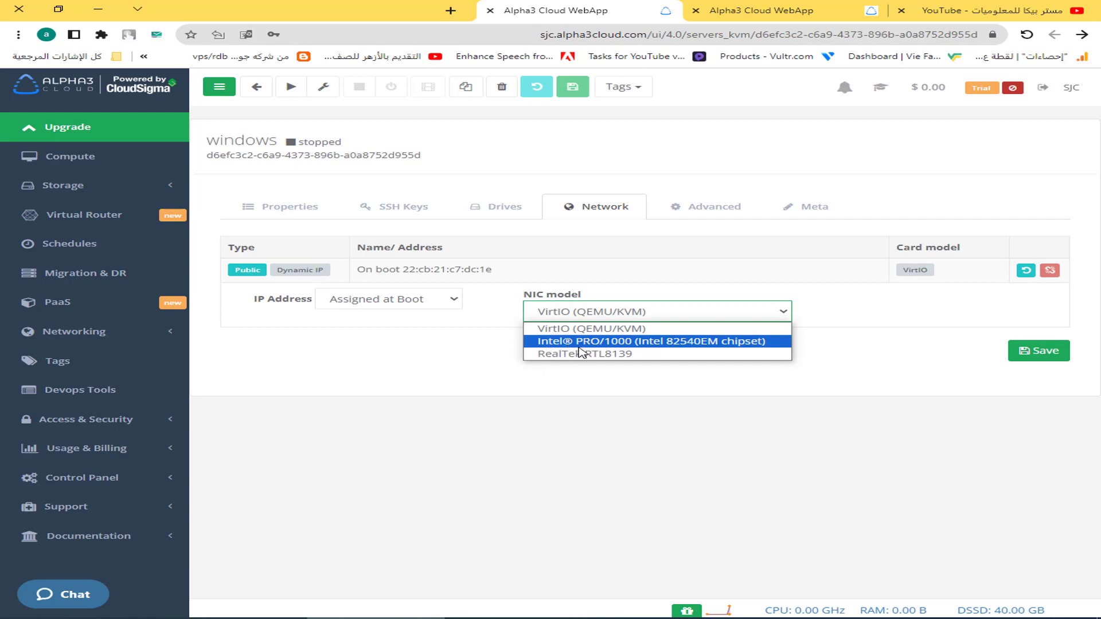
{"action": "left_click", "coordinate": [619, 342]}
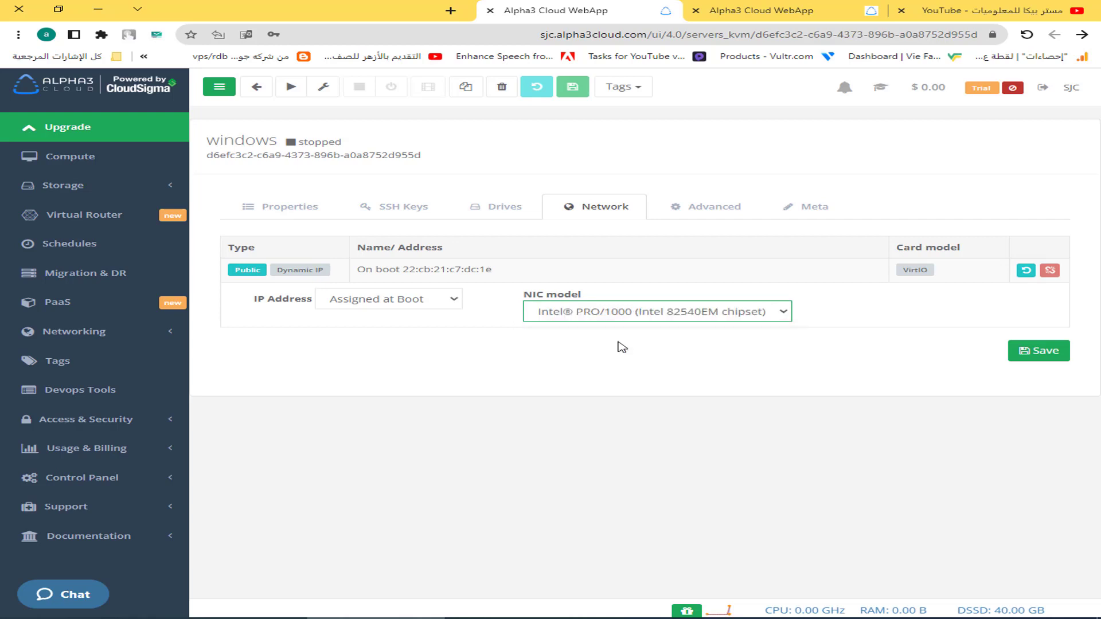
{"action": "left_click", "coordinate": [1037, 353]}
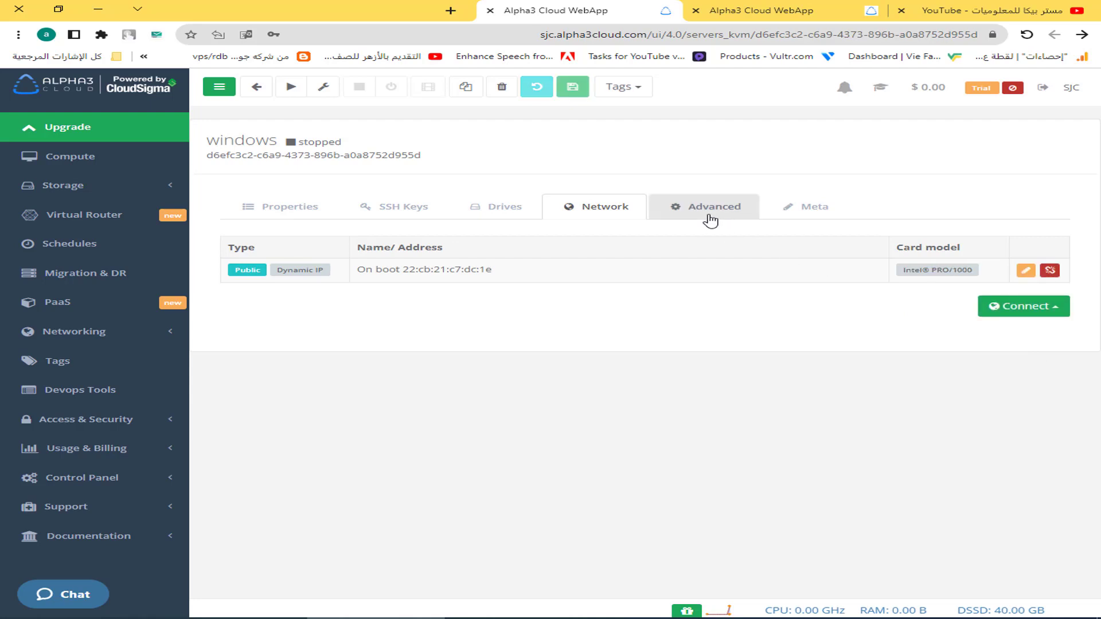
Set simulated processing units and cores to 3 in Advanced settings and save.
{"action": "left_click", "coordinate": [711, 217]}
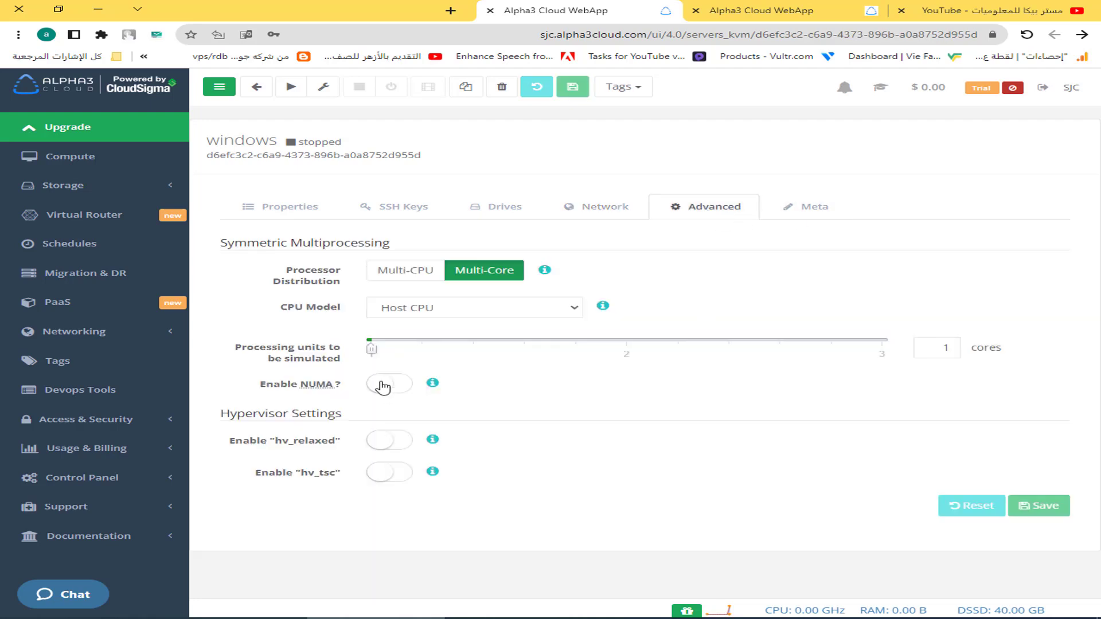
{"action": "left_click_drag", "start_coordinate": [372, 356], "coordinate": [831, 358]}
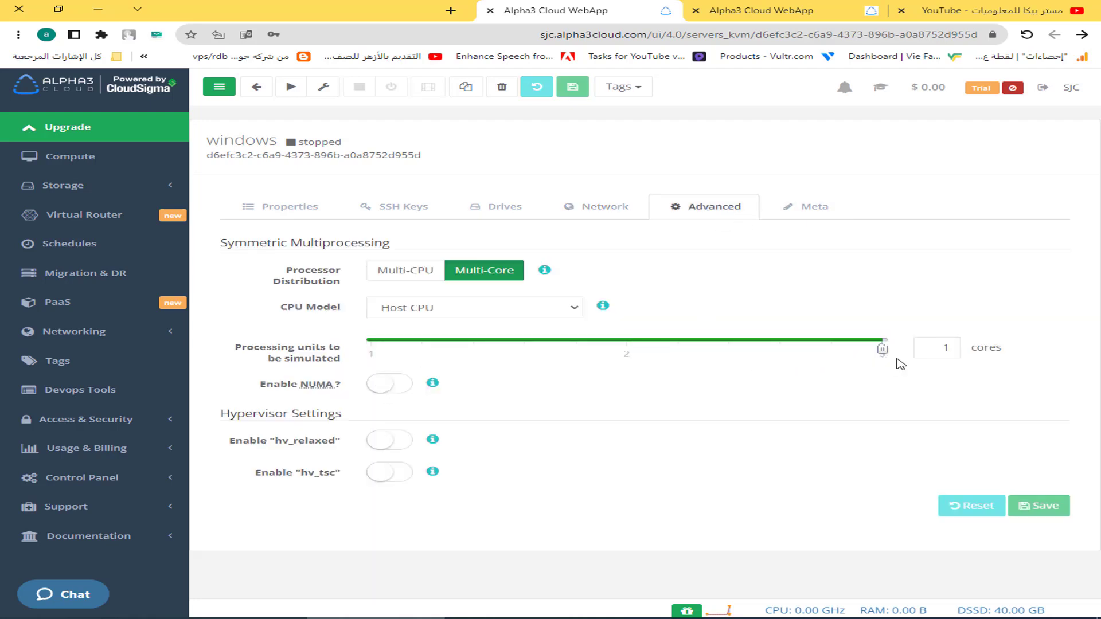
{"action": "left_click_drag", "start_coordinate": [901, 364], "coordinate": [966, 365]}
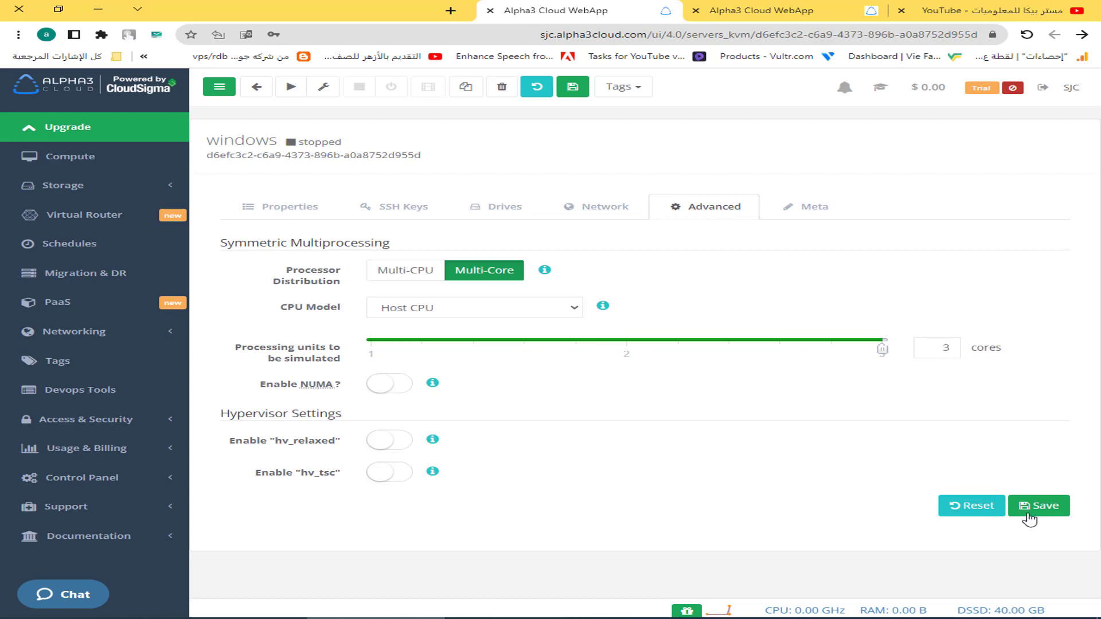
{"action": "left_click", "coordinate": [1045, 508]}
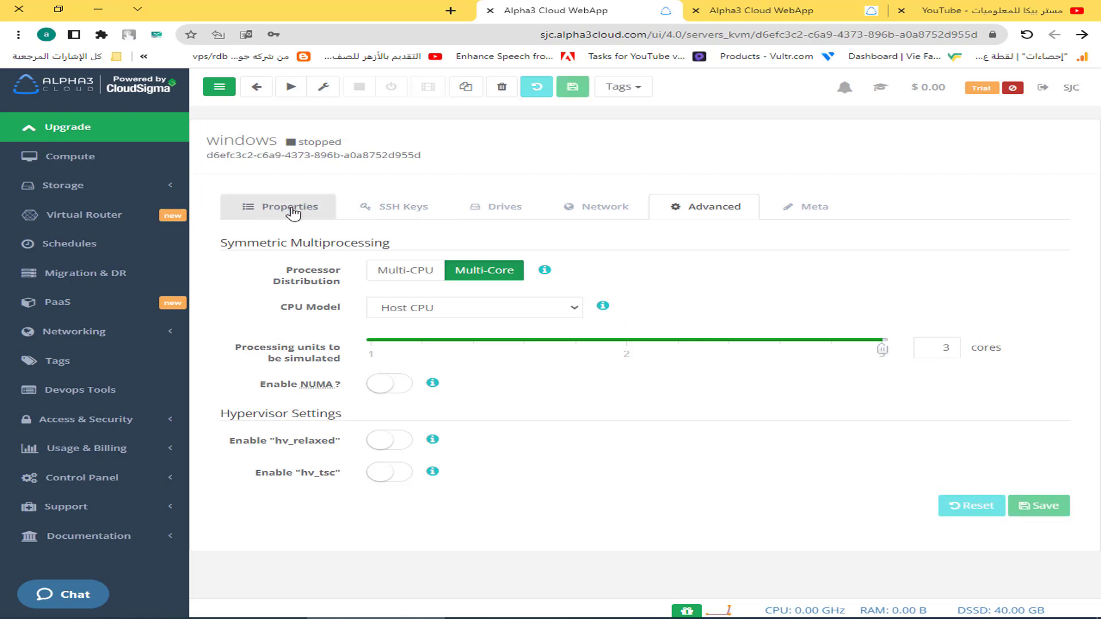
Start the windows server from its Properties tab and switch on the VNC Tunnel.
{"action": "left_click", "coordinate": [292, 215]}
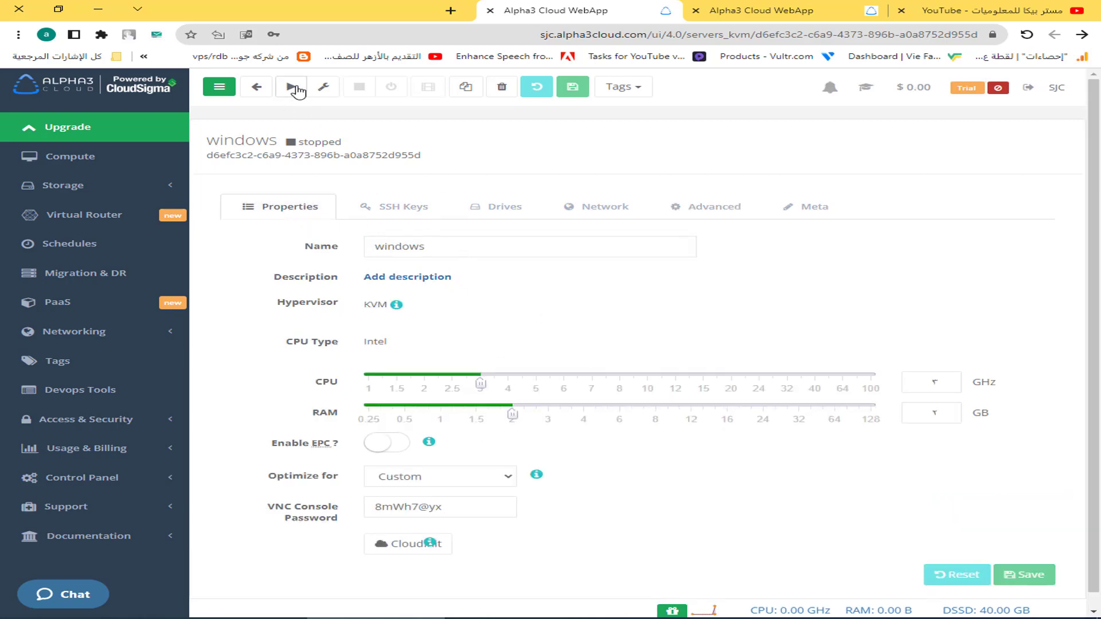
{"action": "left_click", "coordinate": [292, 89]}
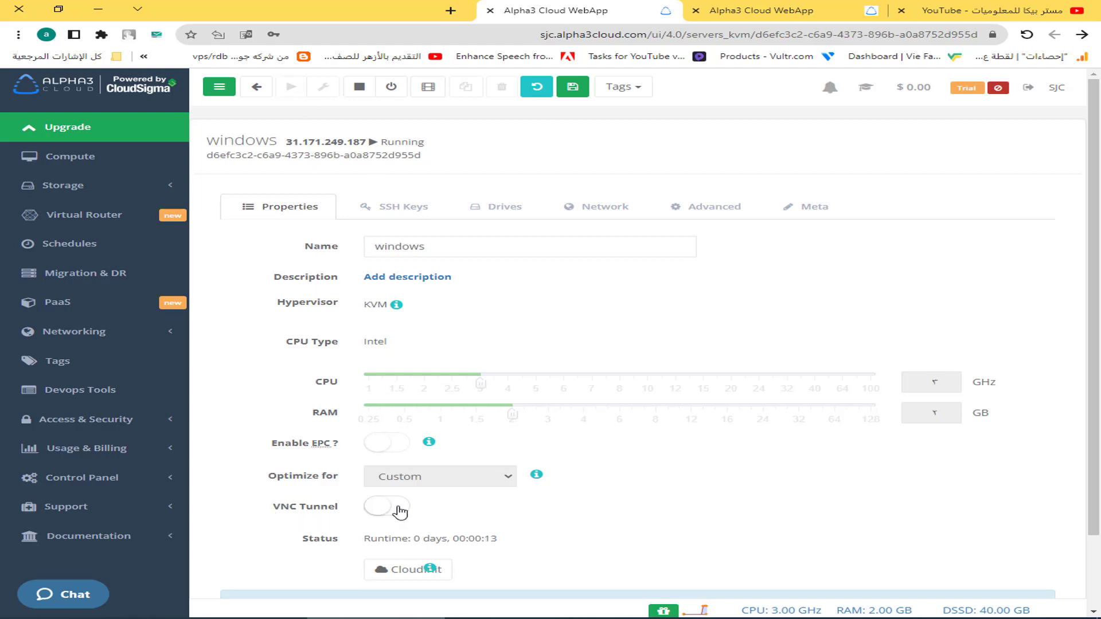
{"action": "left_click", "coordinate": [400, 512]}
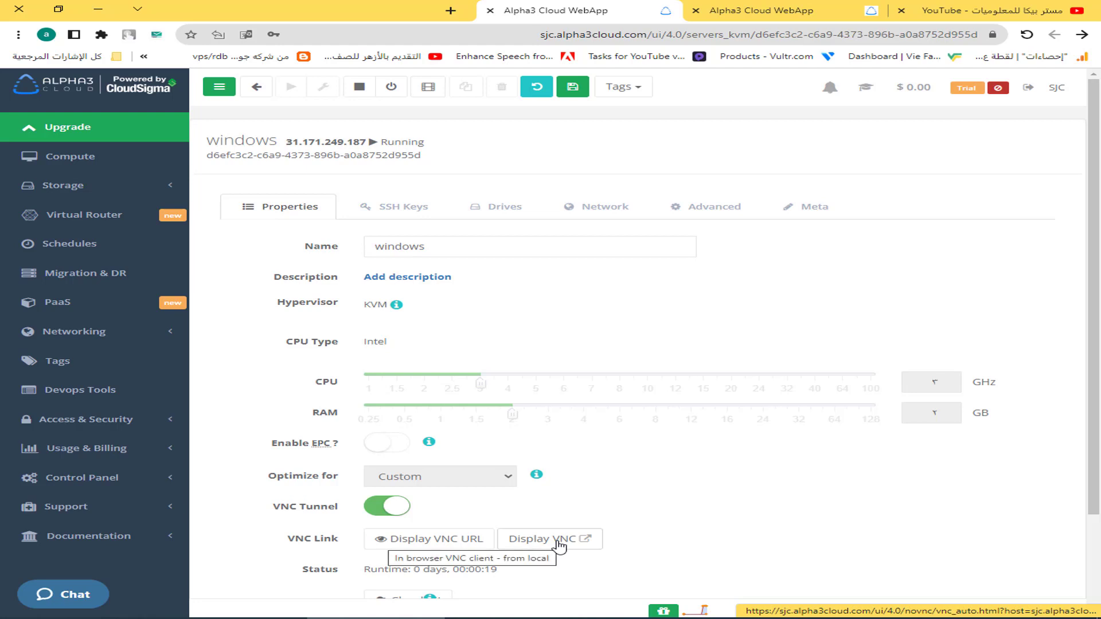
Try opening the browser VNC console twice, close the failed tab, and reload the page.
{"action": "left_click", "coordinate": [556, 542]}
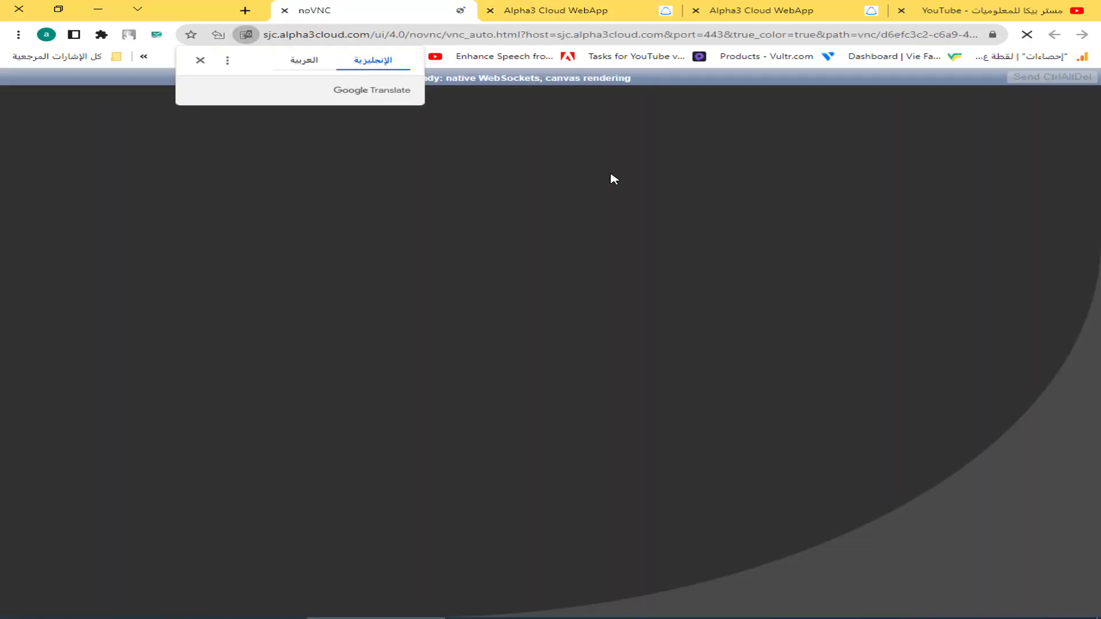
{"action": "left_click", "coordinate": [202, 61]}
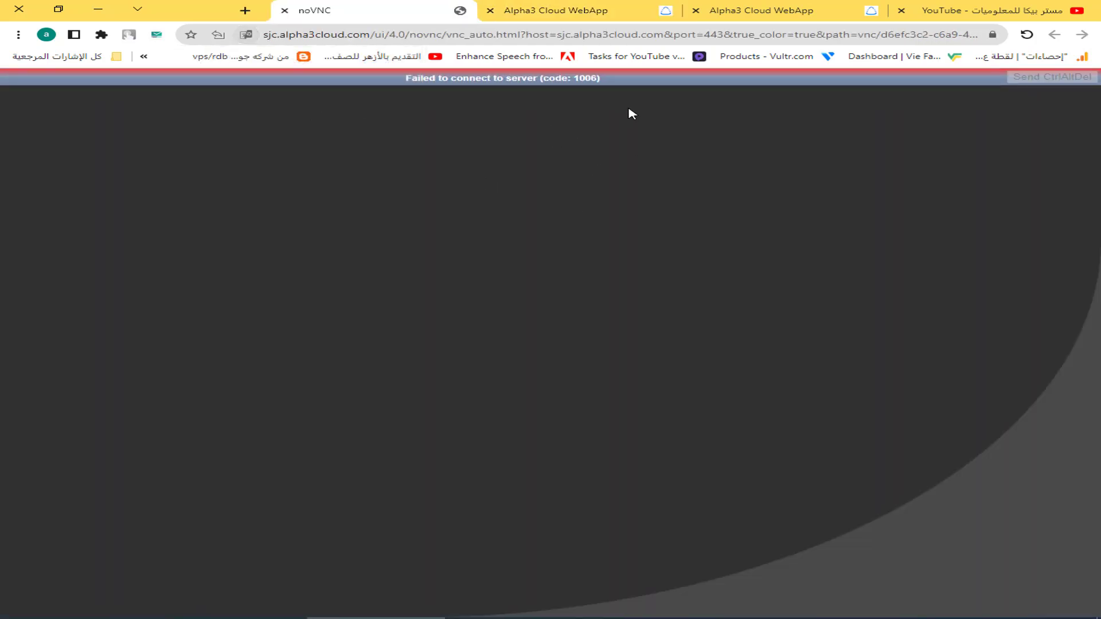
{"action": "left_click", "coordinate": [284, 10]}
{"action": "left_click", "coordinate": [560, 539]}
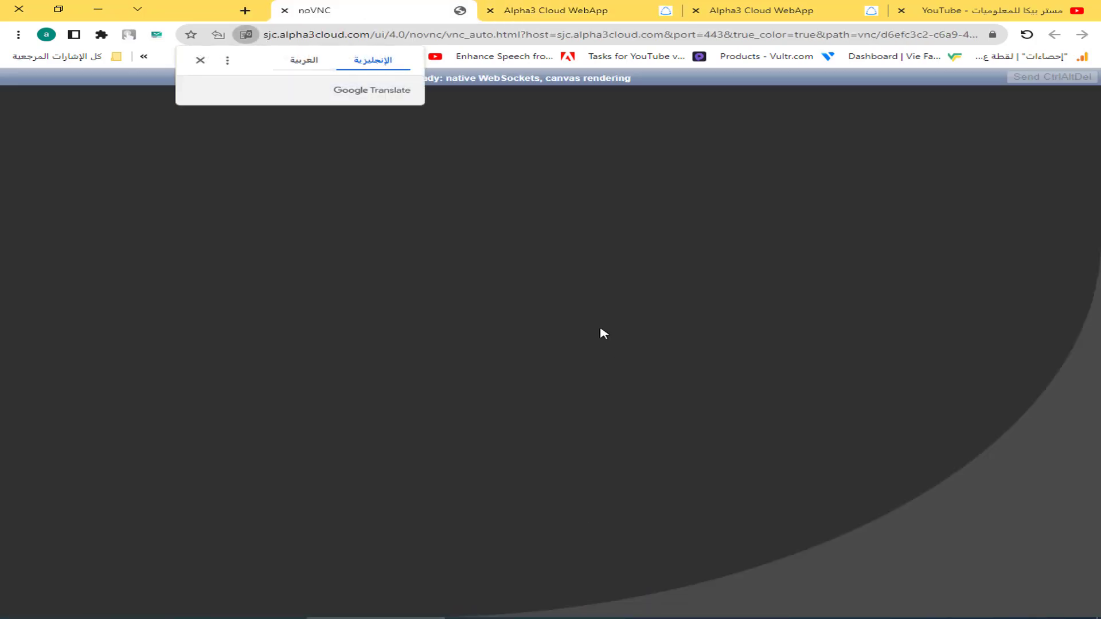
{"action": "left_click", "coordinate": [202, 61]}
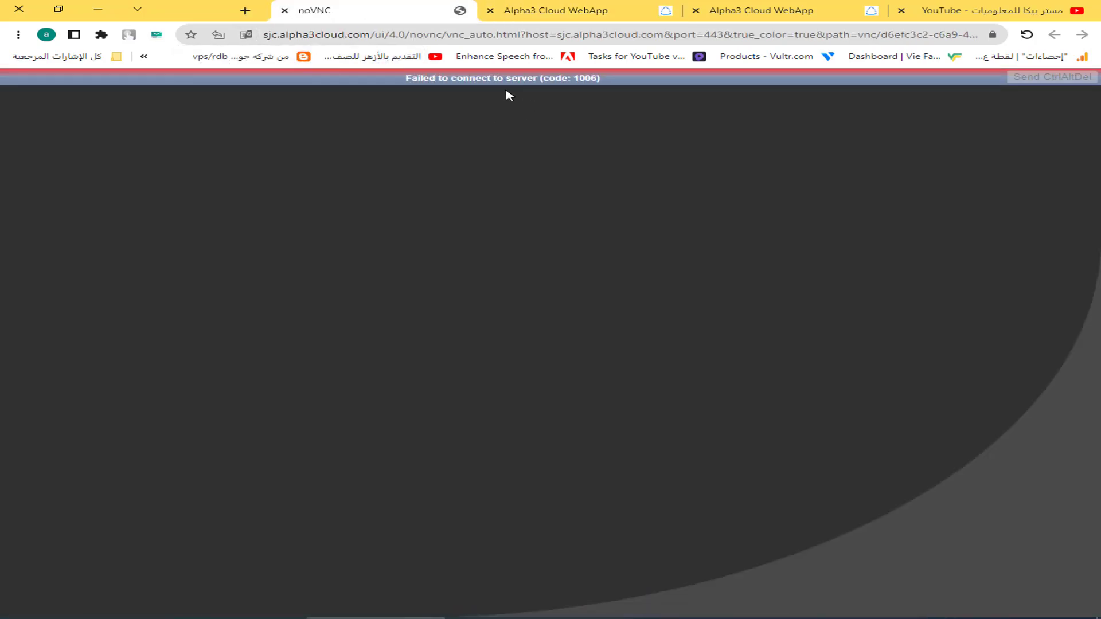
{"action": "left_click", "coordinate": [284, 10]}
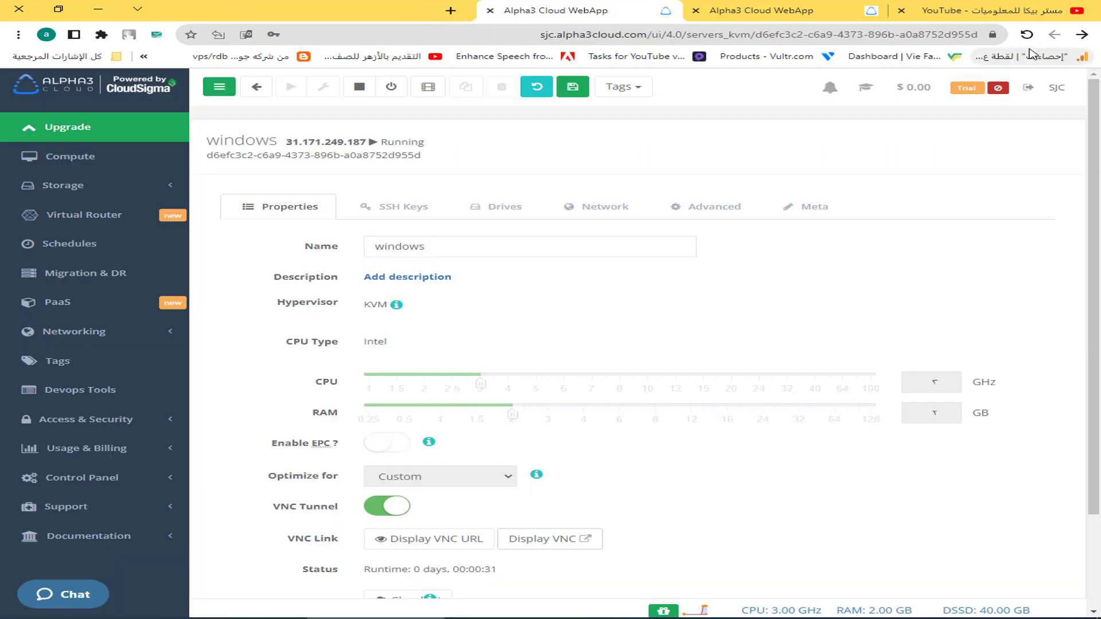
{"action": "left_click", "coordinate": [1027, 37]}
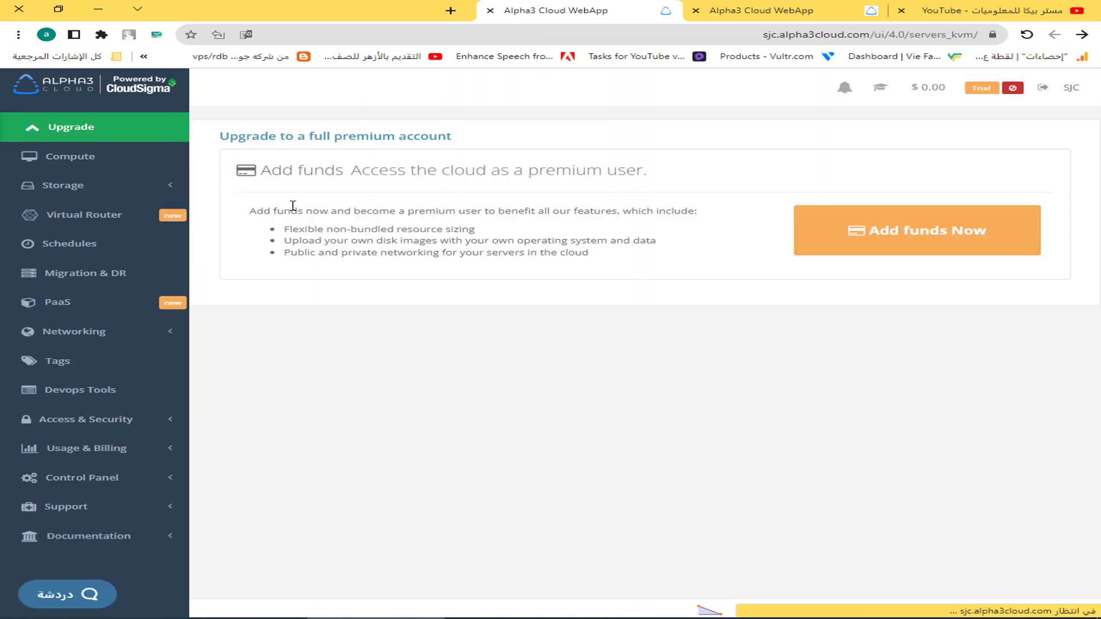
Reopen the windows server from the Compute list and switch its VNC Tunnel on.
{"action": "left_click", "coordinate": [70, 156]}
{"action": "left_click", "coordinate": [86, 159]}
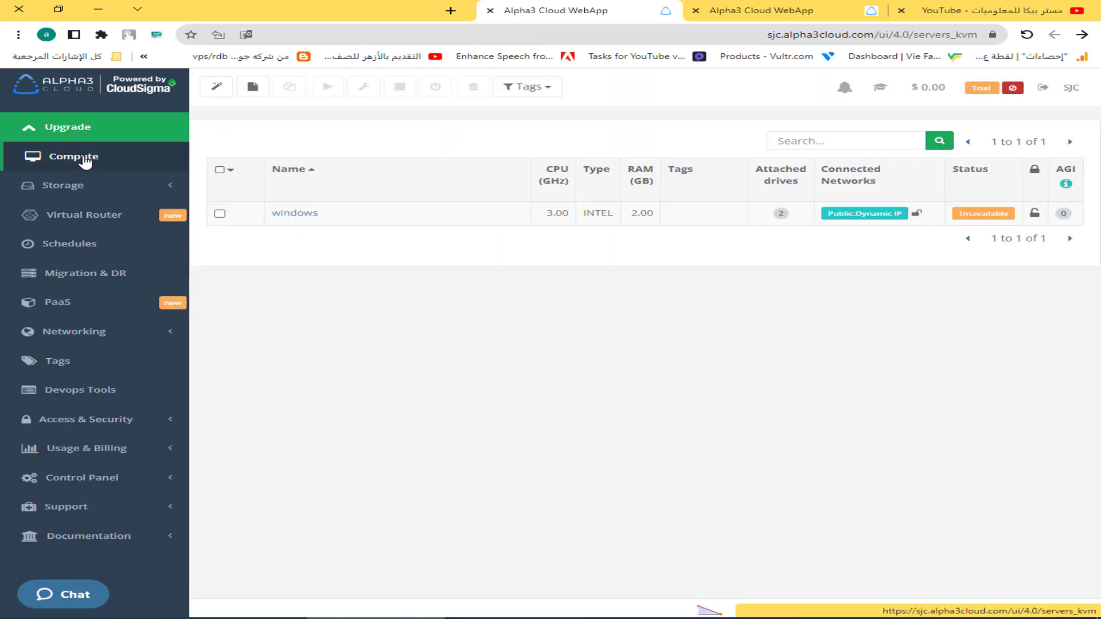
{"action": "left_click", "coordinate": [67, 164]}
{"action": "left_click", "coordinate": [294, 214]}
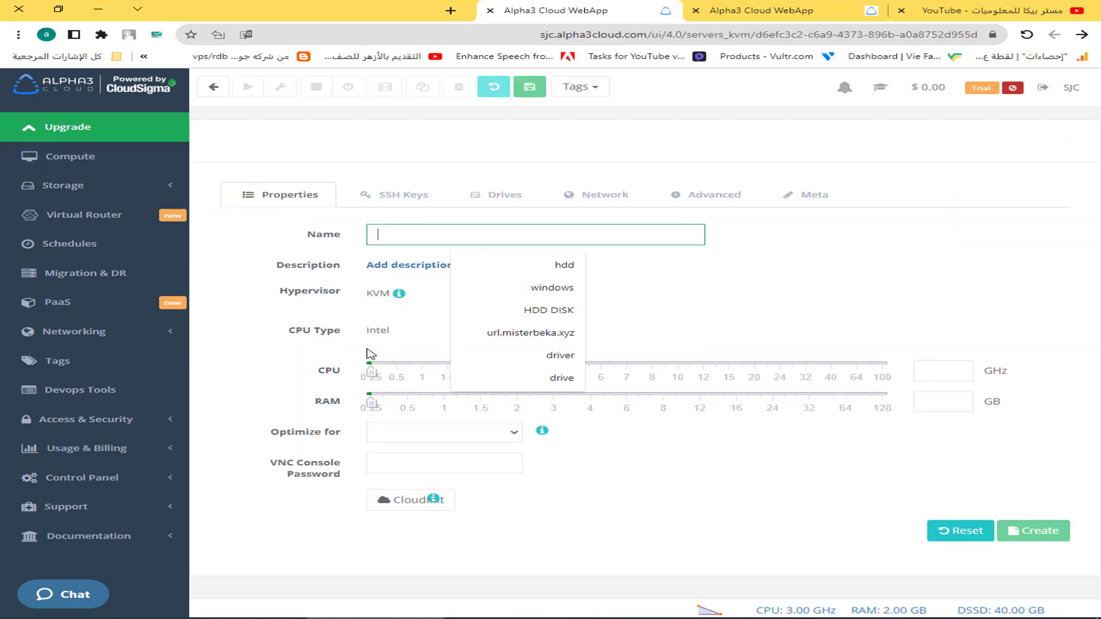
{"action": "left_click", "coordinate": [761, 453]}
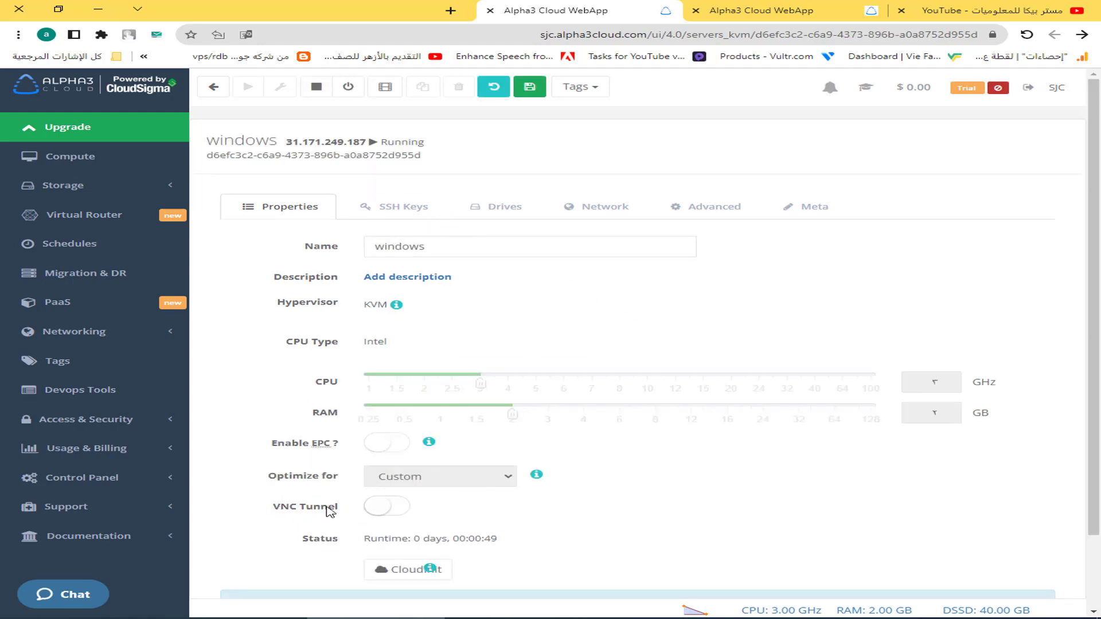
{"action": "left_click", "coordinate": [395, 508]}
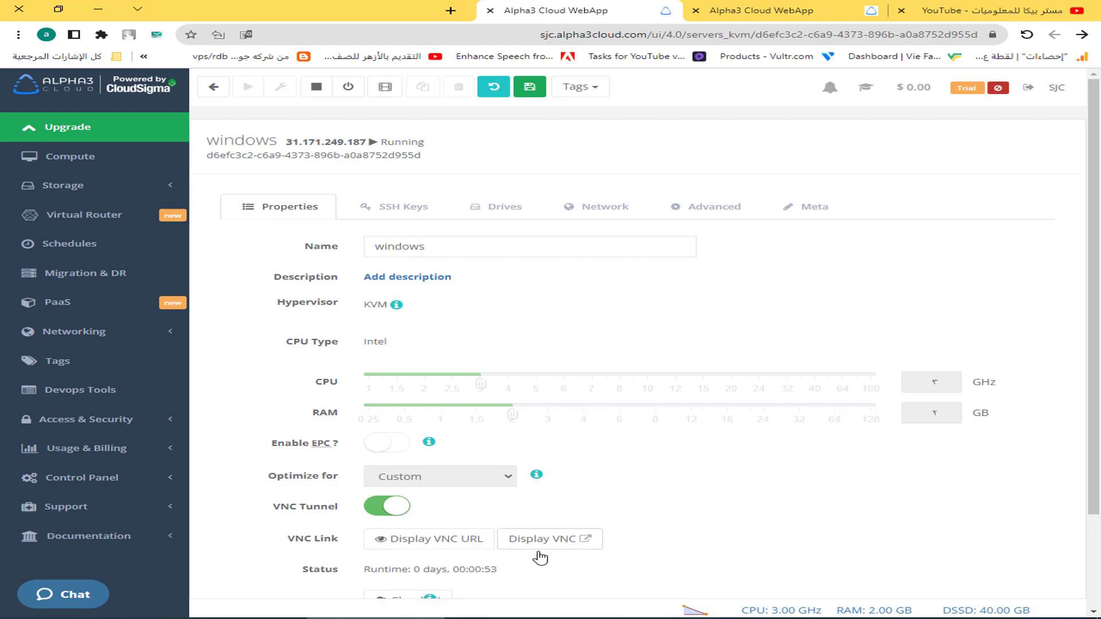
In the noVNC console, start Setup and choose Windows Server 2019 Datacenter (Desktop Experience).
{"action": "left_click", "coordinate": [559, 542]}
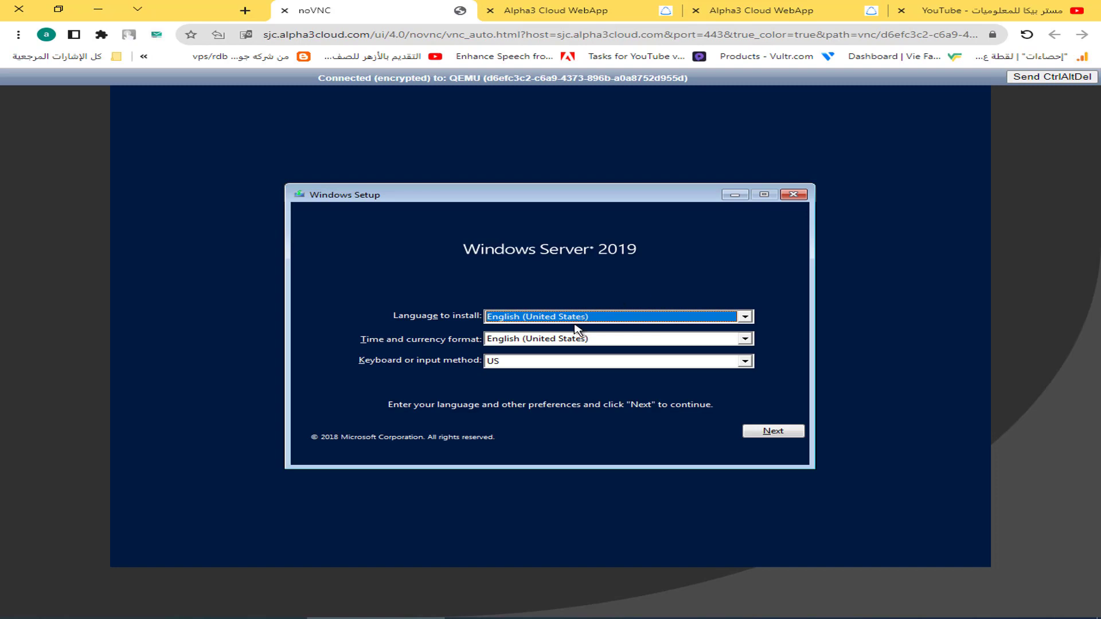
{"action": "left_click", "coordinate": [770, 436]}
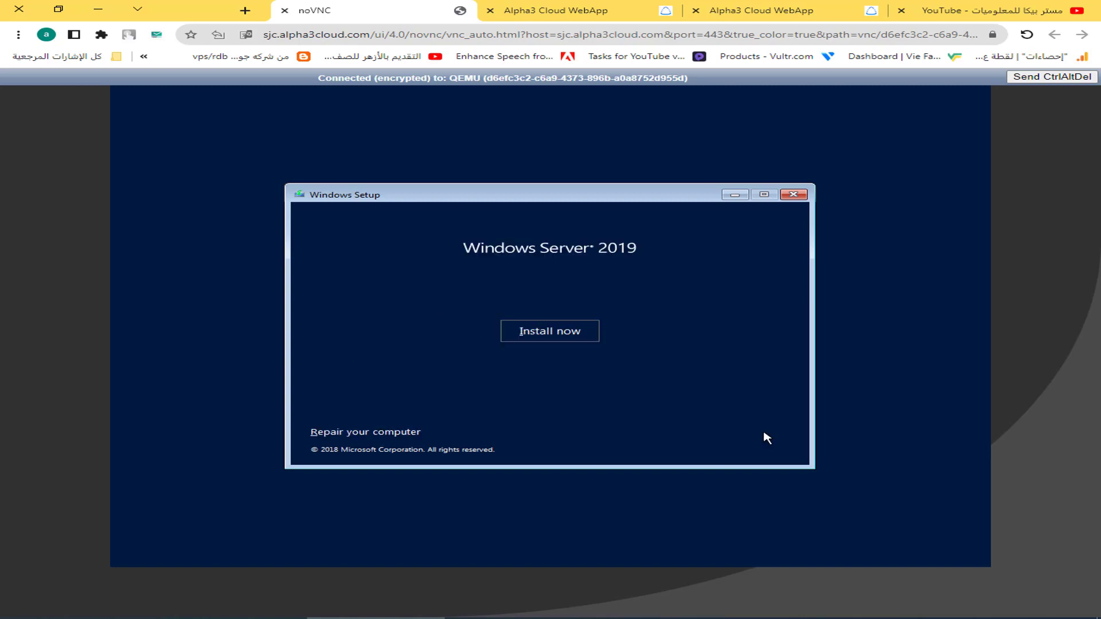
{"action": "left_click", "coordinate": [575, 340]}
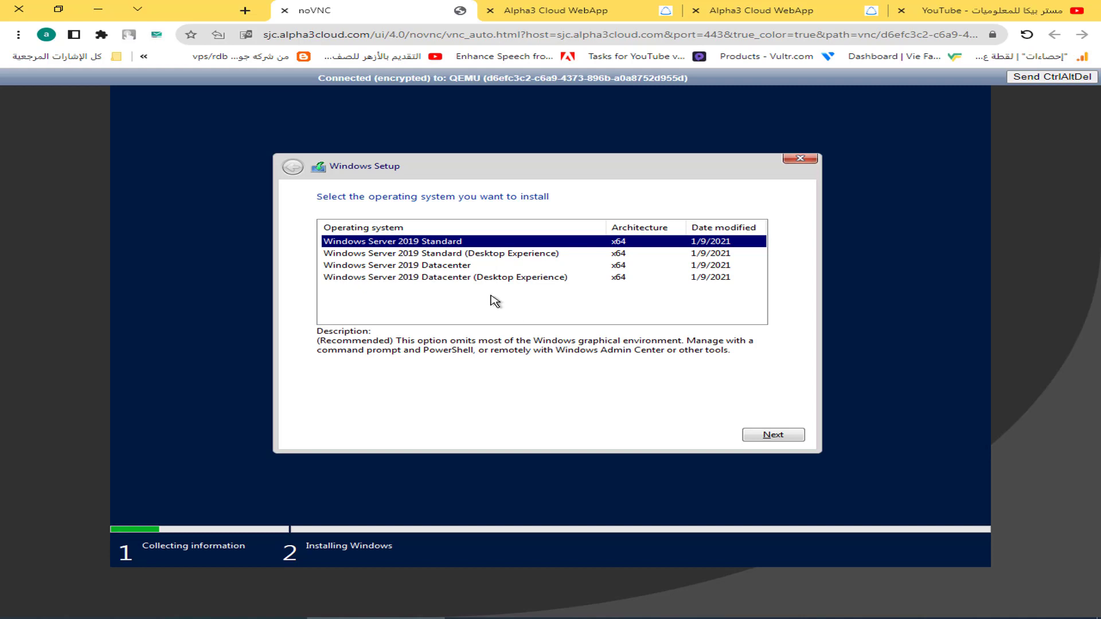
{"action": "left_click", "coordinate": [395, 279]}
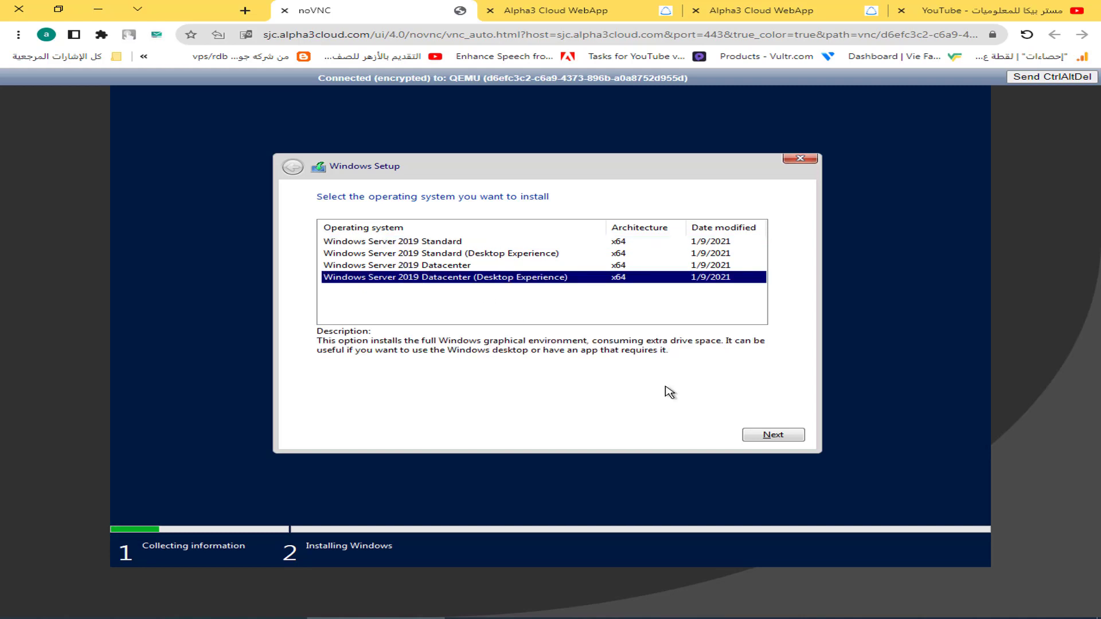
{"action": "left_click", "coordinate": [777, 435]}
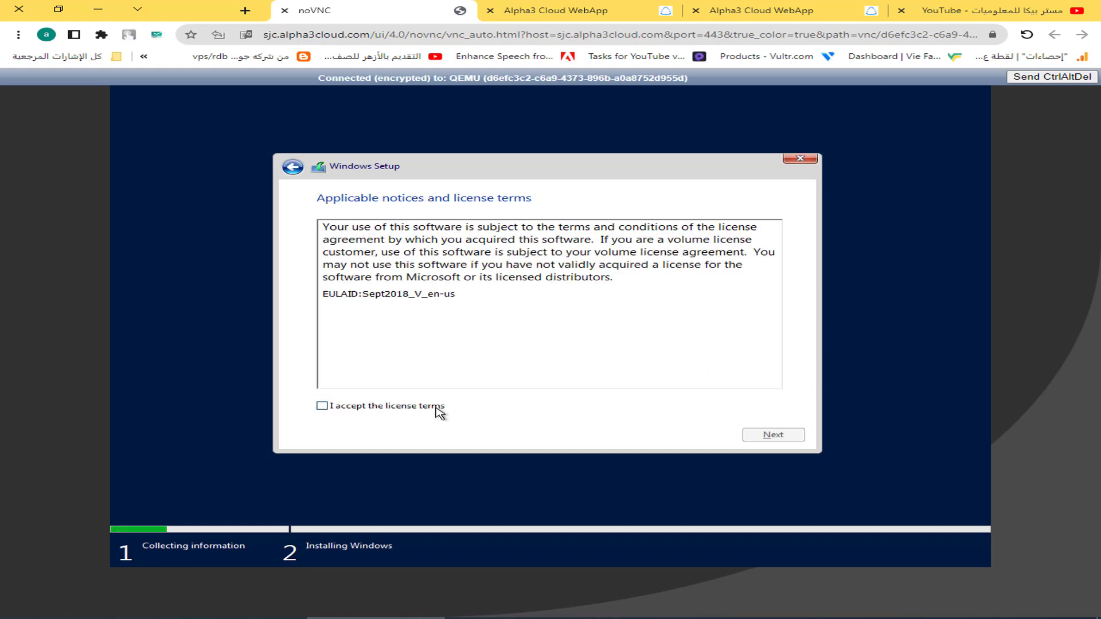
Accept the license terms and do a Custom install of Windows onto Drive 0's unallocated space.
{"action": "left_click", "coordinate": [371, 404]}
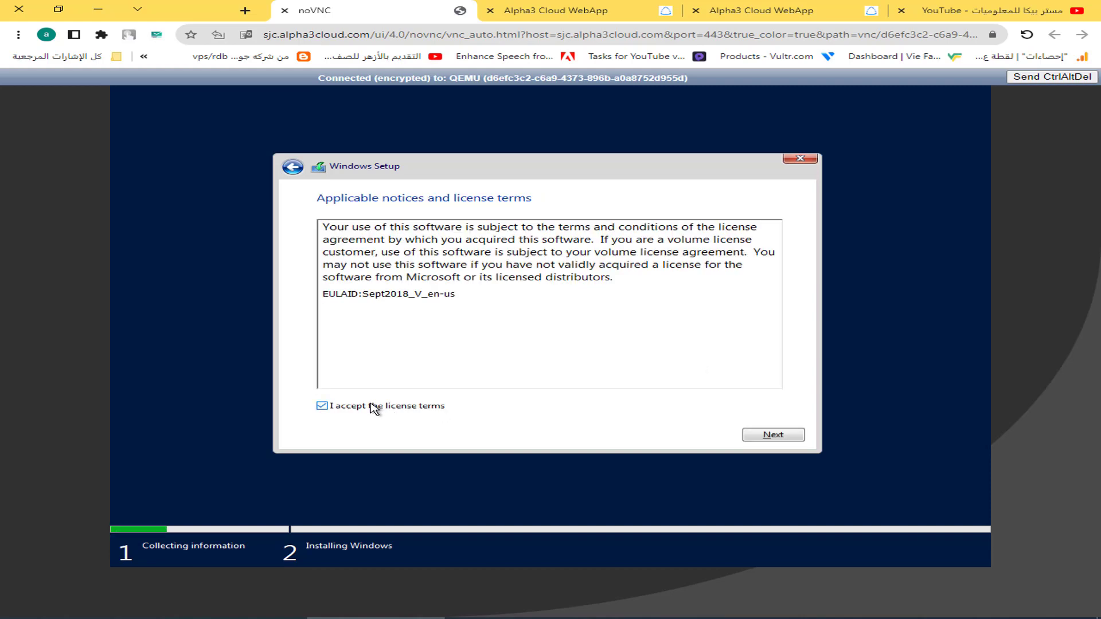
{"action": "left_click", "coordinate": [752, 434]}
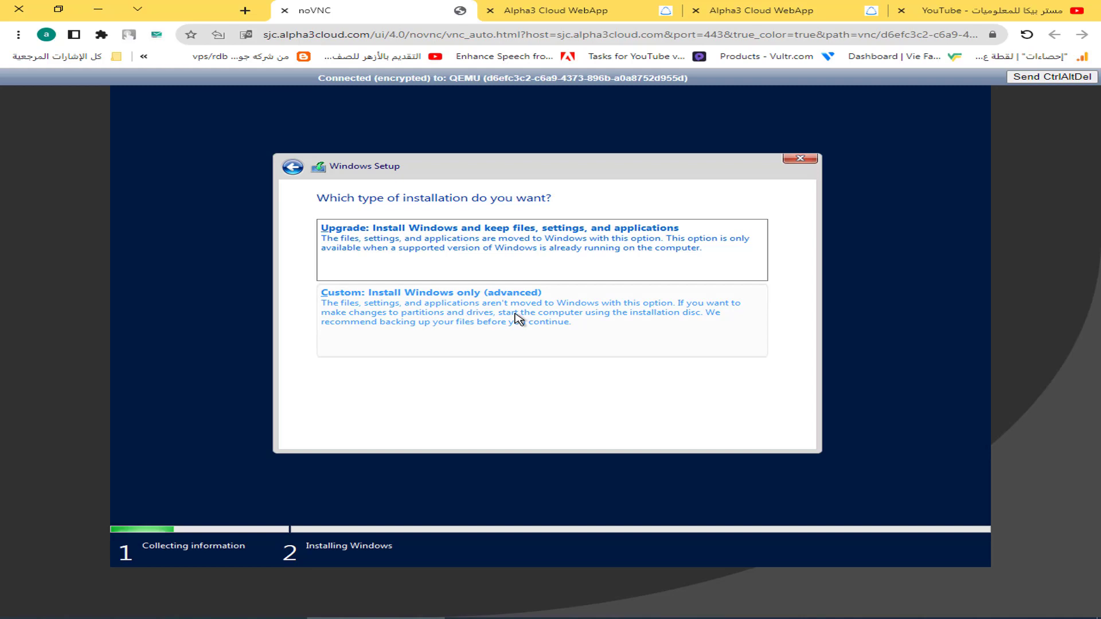
{"action": "left_click", "coordinate": [439, 315]}
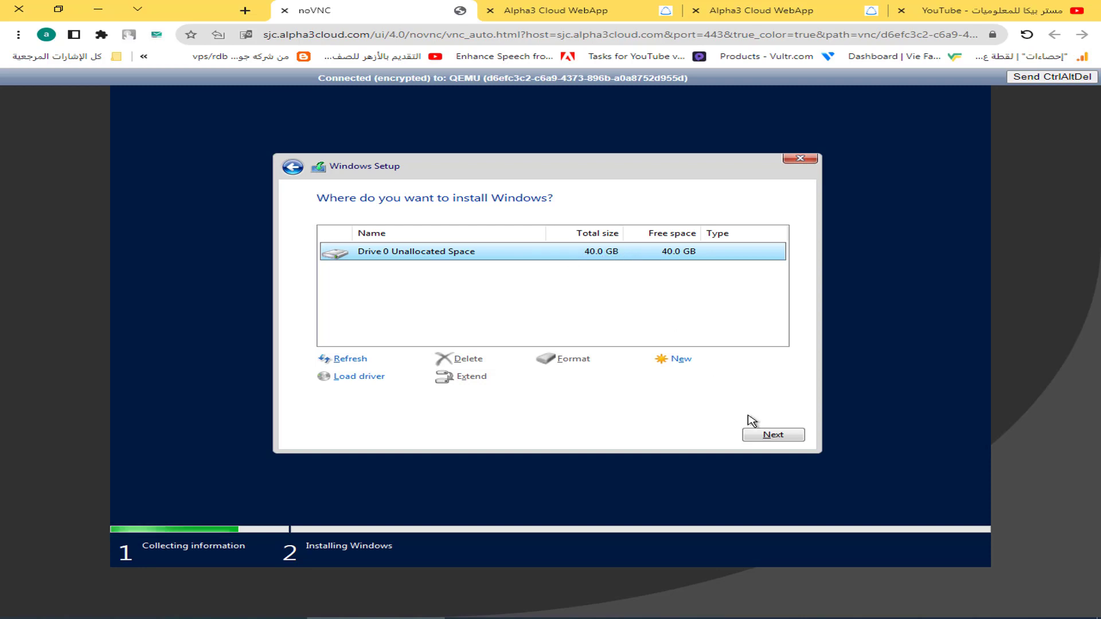
{"action": "left_click", "coordinate": [757, 434]}
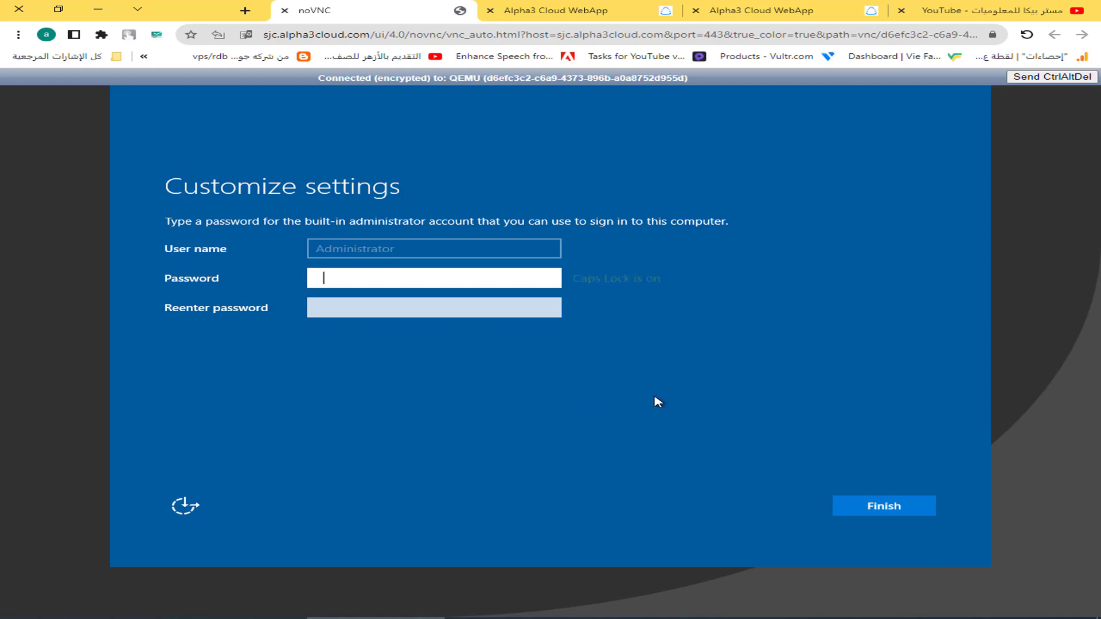
Enter and confirm the built-in Administrator password, finish setup, and send Ctrl+Alt+Del at the lock screen.
{"action": "type", "text": "••"}
{"action": "key", "text": "Tab"}
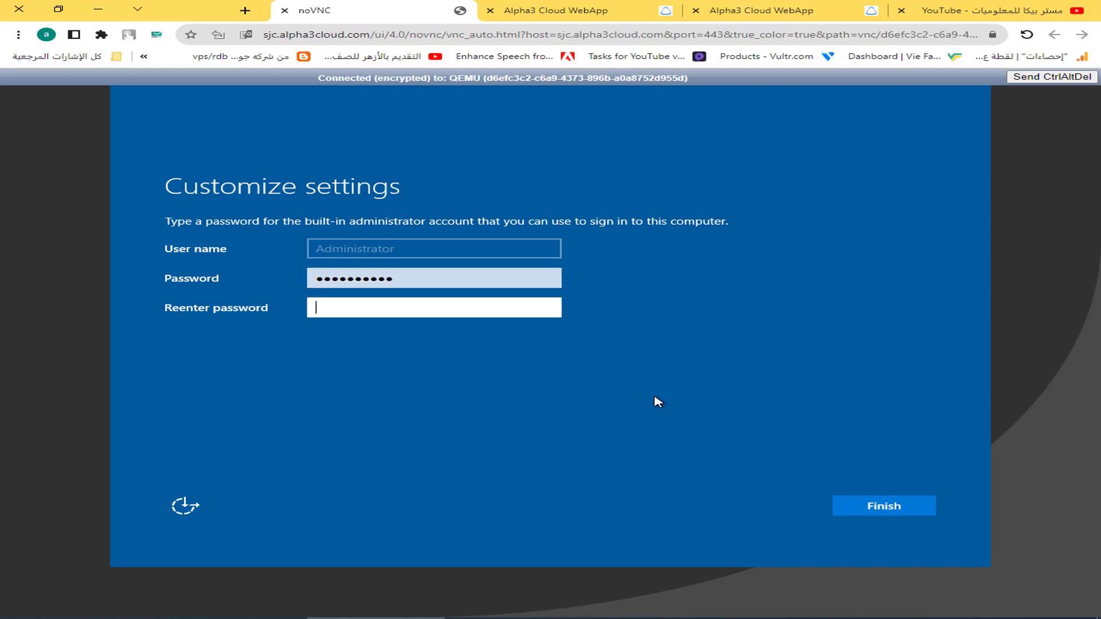
{"action": "type", "text": "••••••••"}
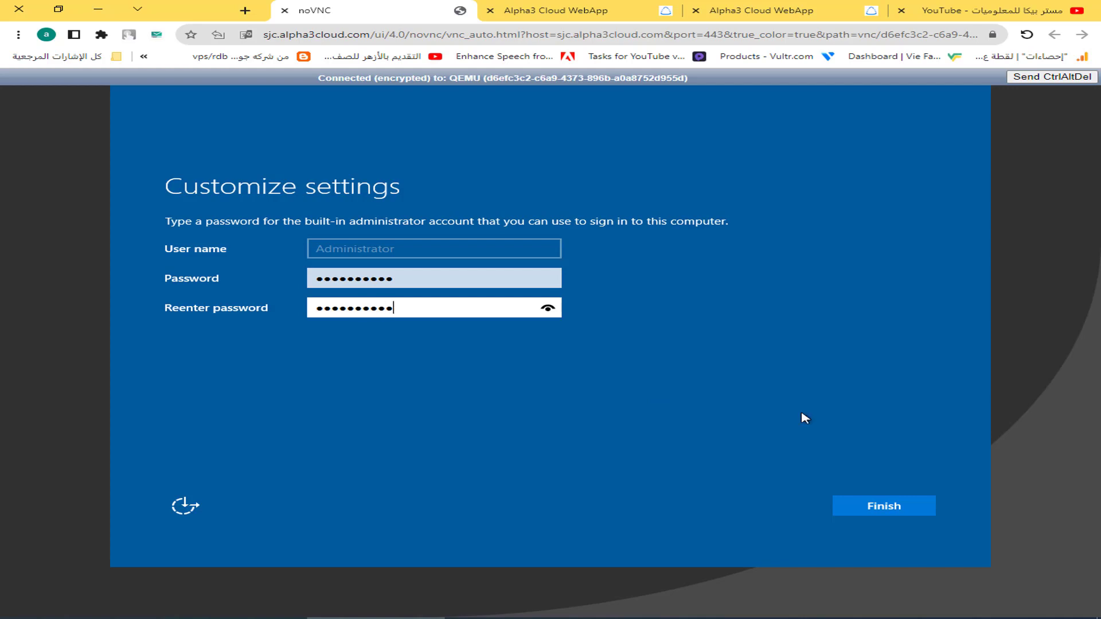
{"action": "left_click", "coordinate": [872, 515]}
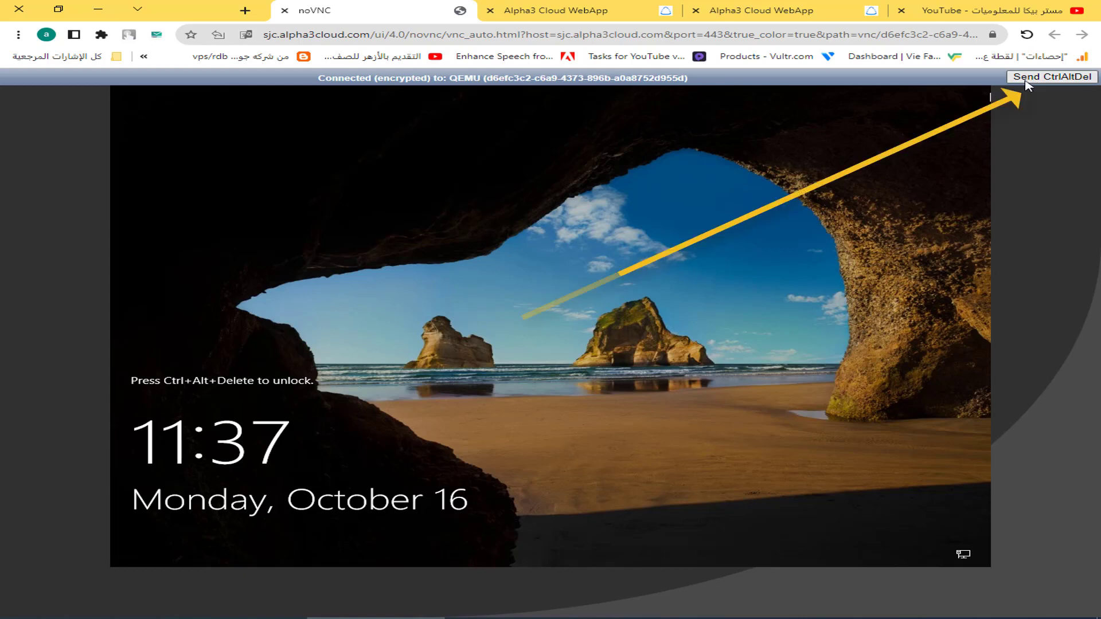
{"action": "left_click", "coordinate": [1052, 79]}
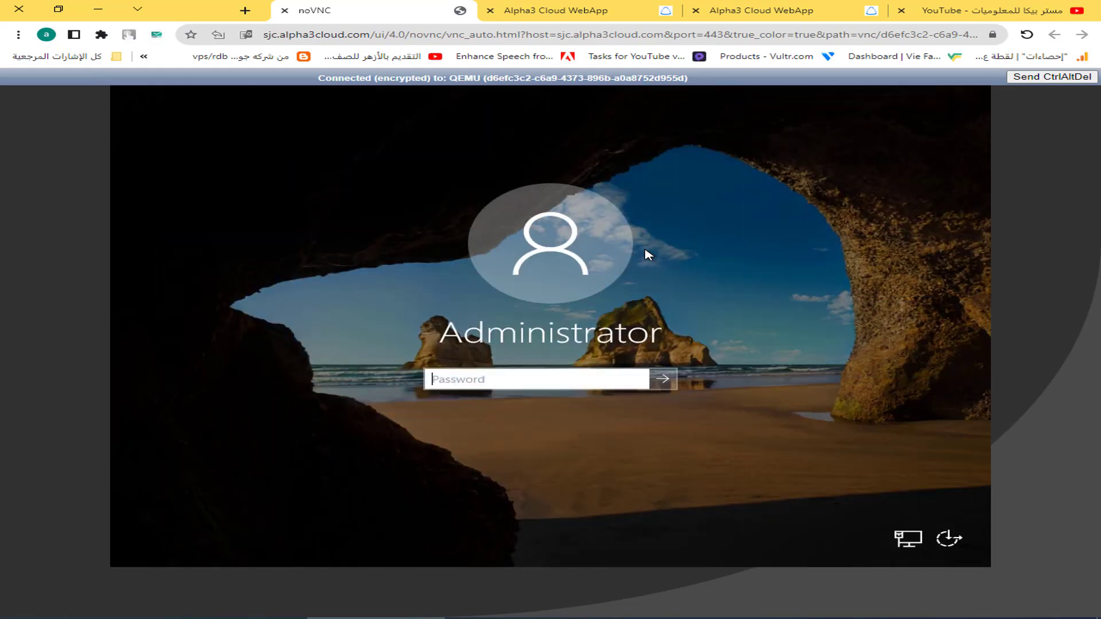
Sign in as Administrator, answer No to network discovery, and close the Windows Admin Center popup.
{"action": "type", "text": "a"}
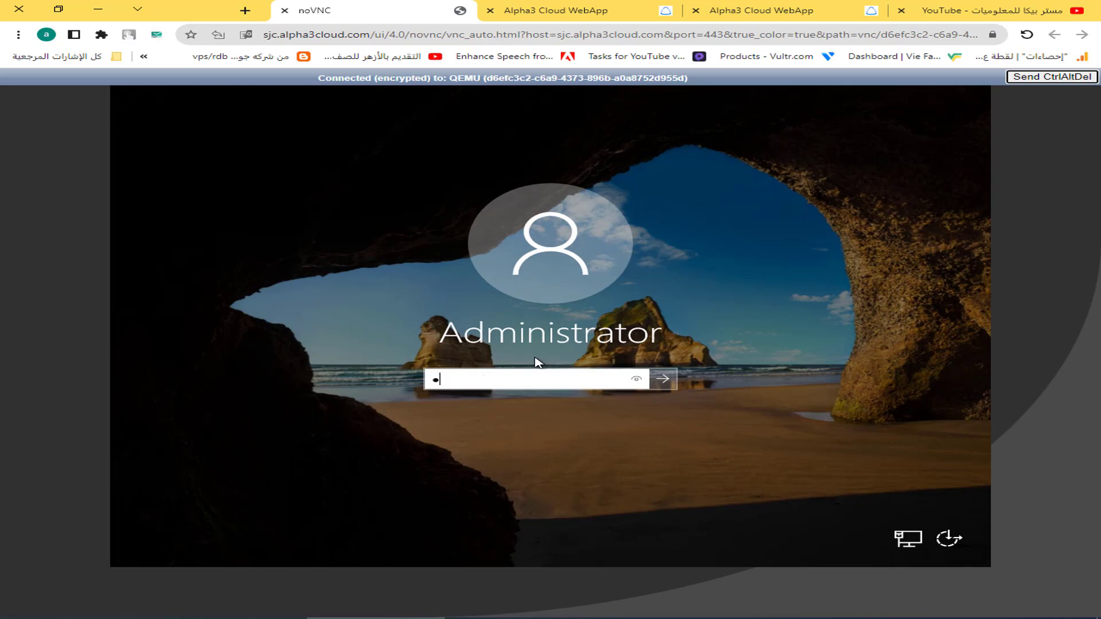
{"action": "key", "text": "Caps_Lock"}
{"action": "key", "text": "Caps_Lock"}
{"action": "type", "text": "a"}
{"action": "key", "text": "Return"}
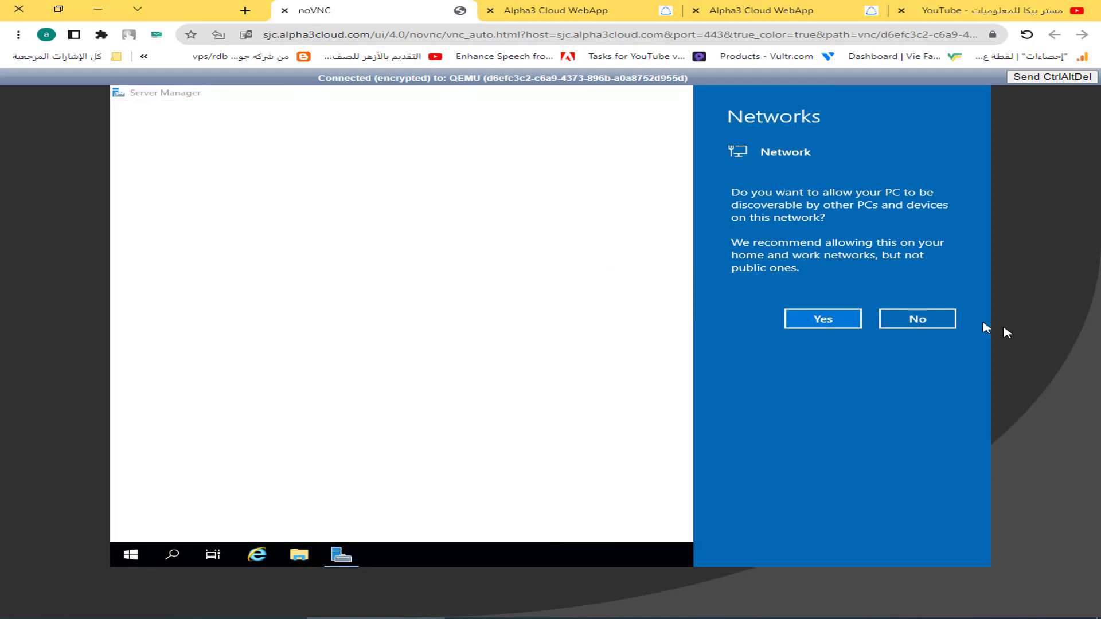
{"action": "left_click", "coordinate": [918, 321]}
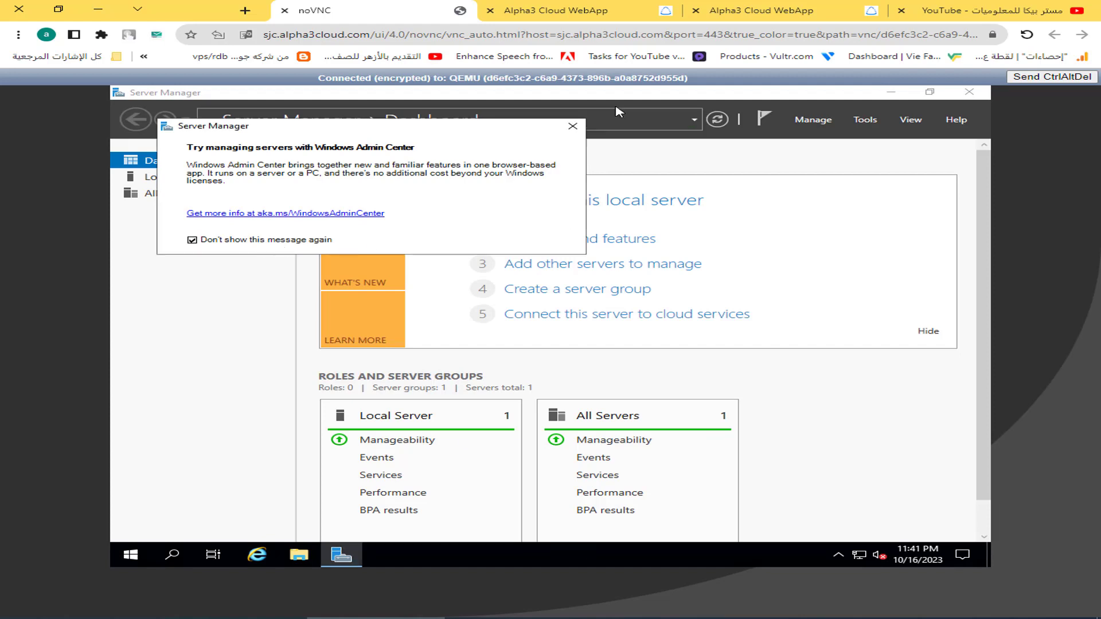
{"action": "left_click", "coordinate": [570, 129]}
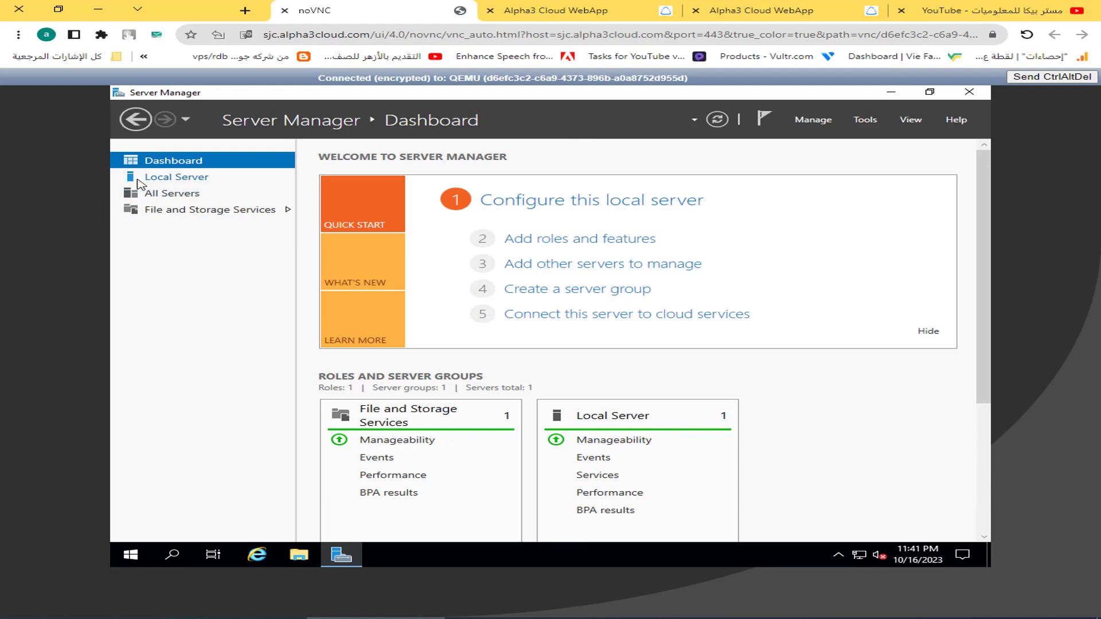
On the Local Server page, set Remote Desktop to allow remote connections and apply it.
{"action": "left_click", "coordinate": [139, 182]}
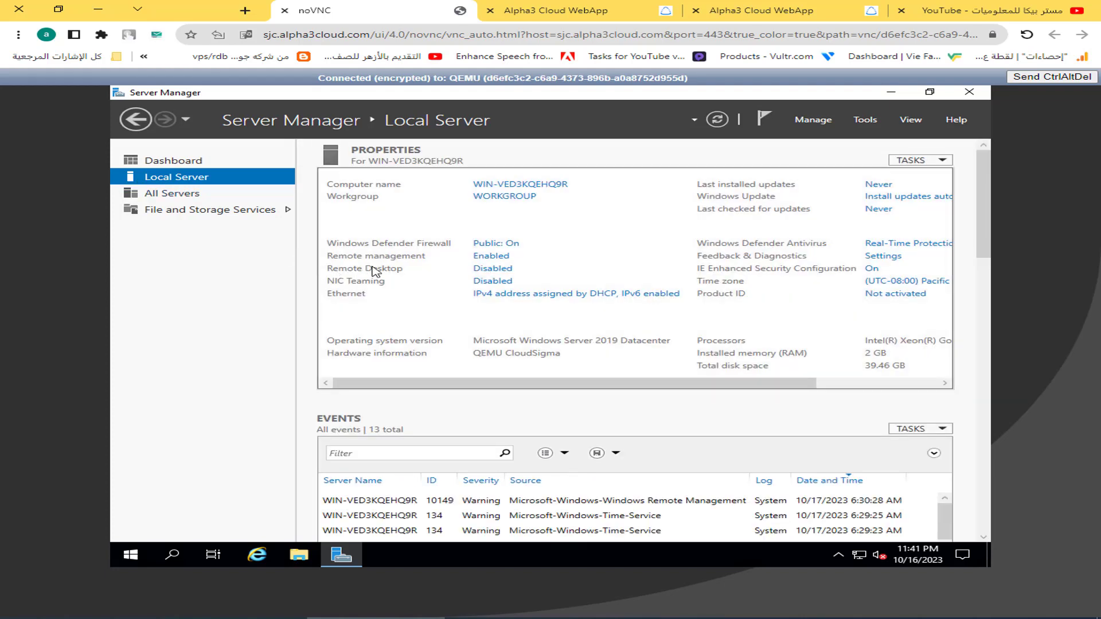
{"action": "left_click", "coordinate": [483, 272]}
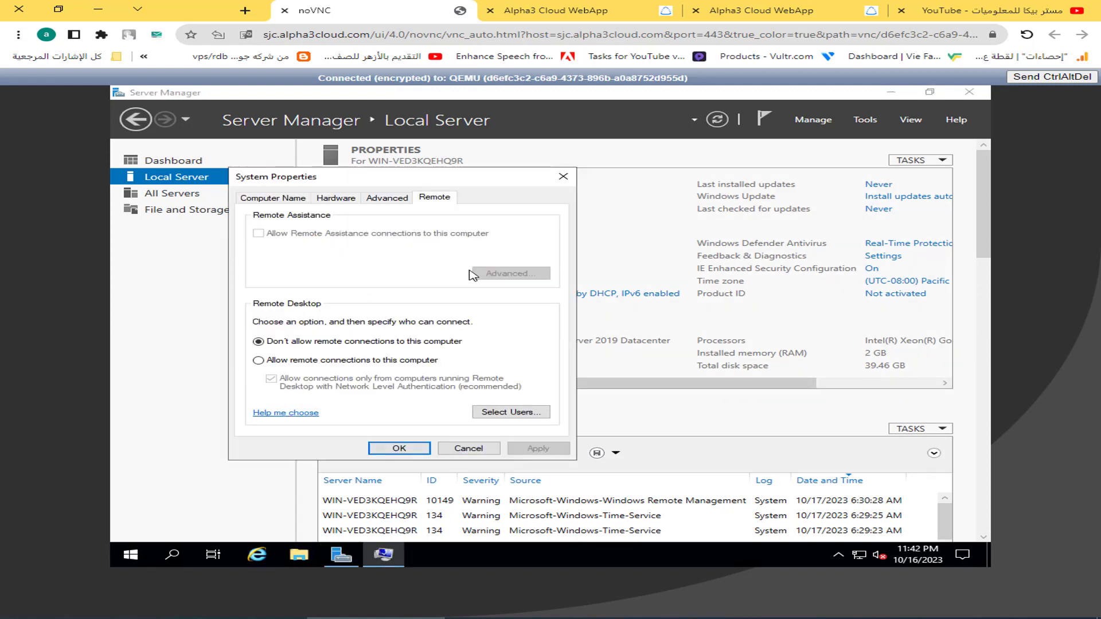
{"action": "left_click", "coordinate": [331, 362]}
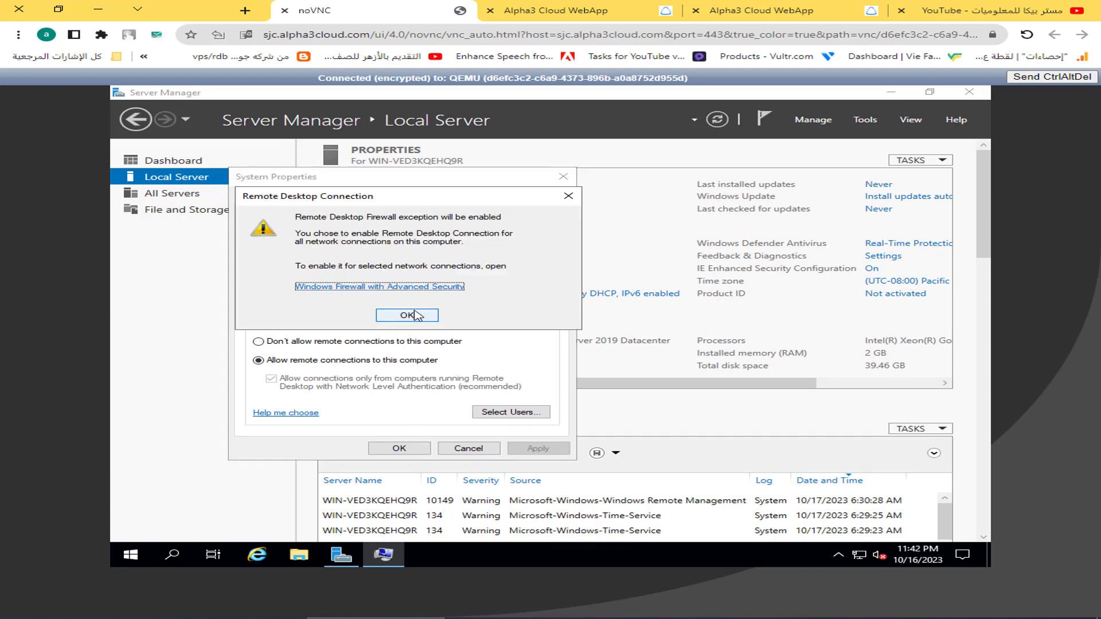
{"action": "left_click", "coordinate": [415, 317]}
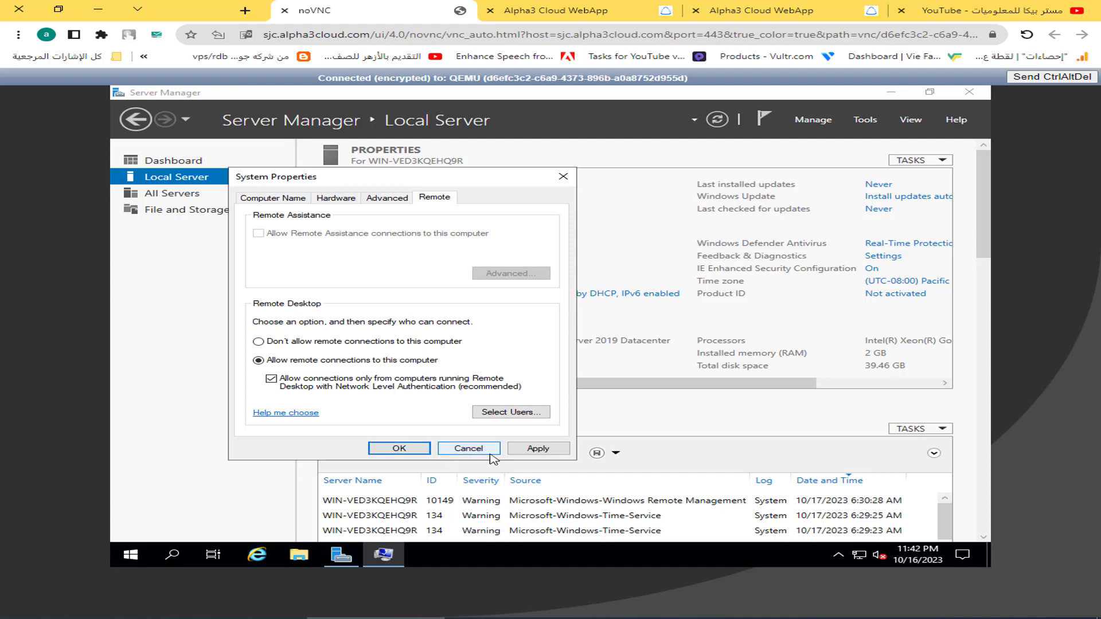
{"action": "left_click", "coordinate": [523, 453]}
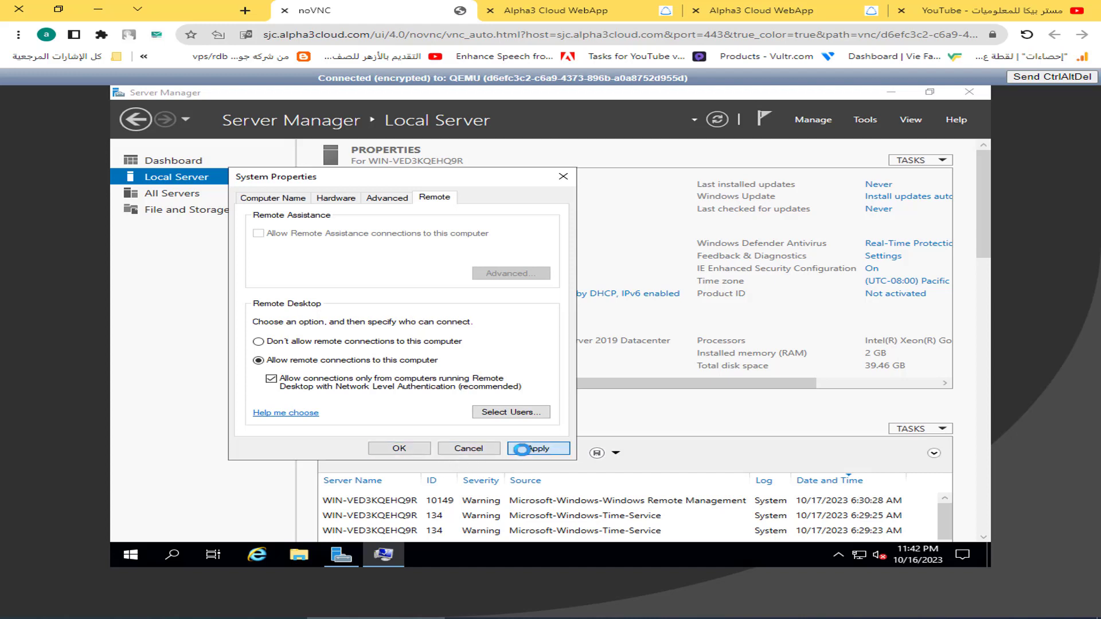
{"action": "left_click", "coordinate": [416, 451]}
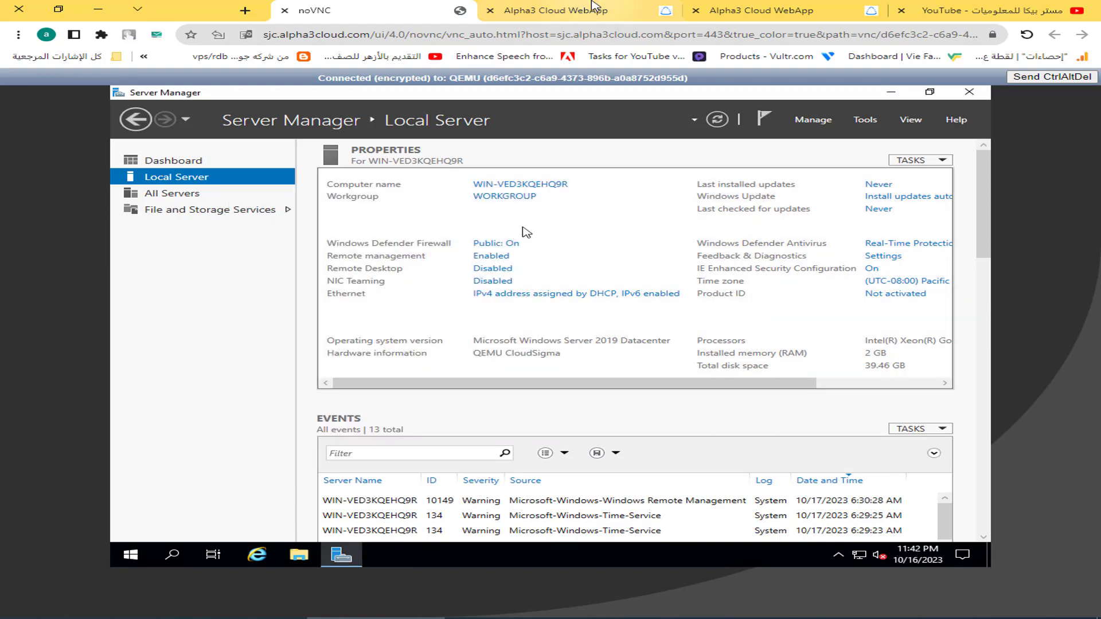
{"action": "left_click", "coordinate": [585, 9]}
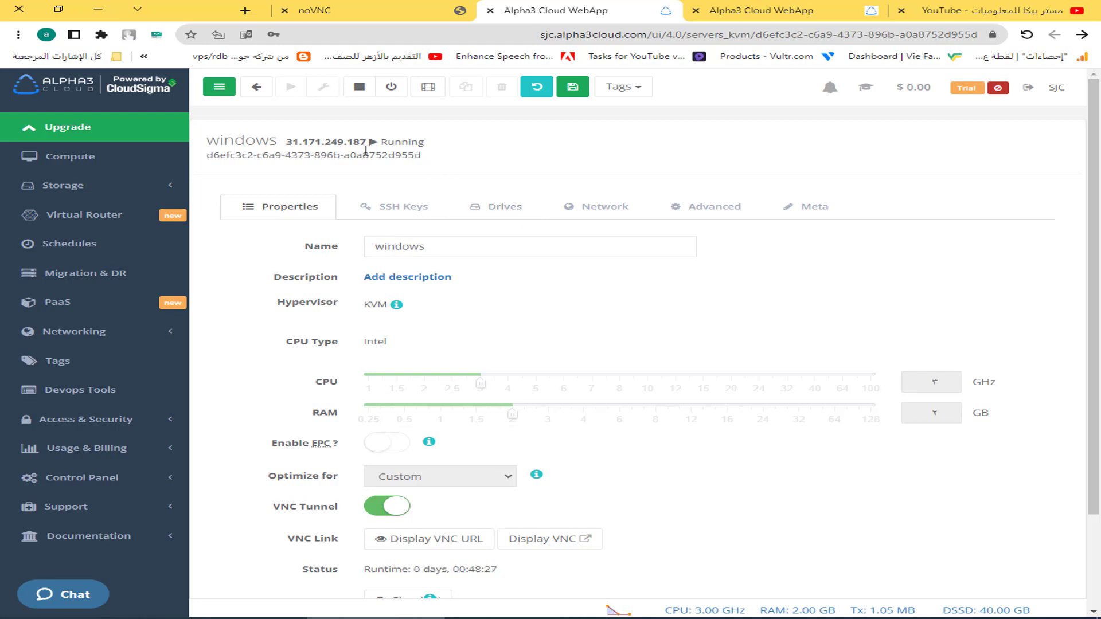
Copy the server IP 31.171.249.187 and connect to it in Remote Desktop Connection.
{"action": "left_click_drag", "start_coordinate": [287, 141], "coordinate": [366, 143]}
{"action": "key", "text": "ctrl+c"}
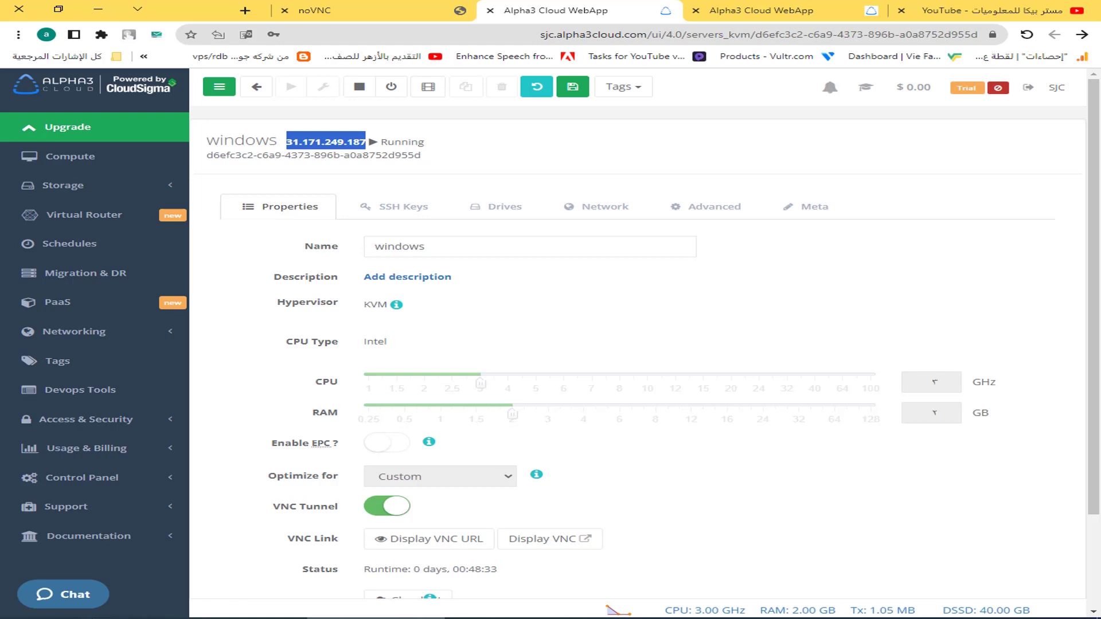
{"action": "key", "text": "super"}
{"action": "type", "text": "re"}
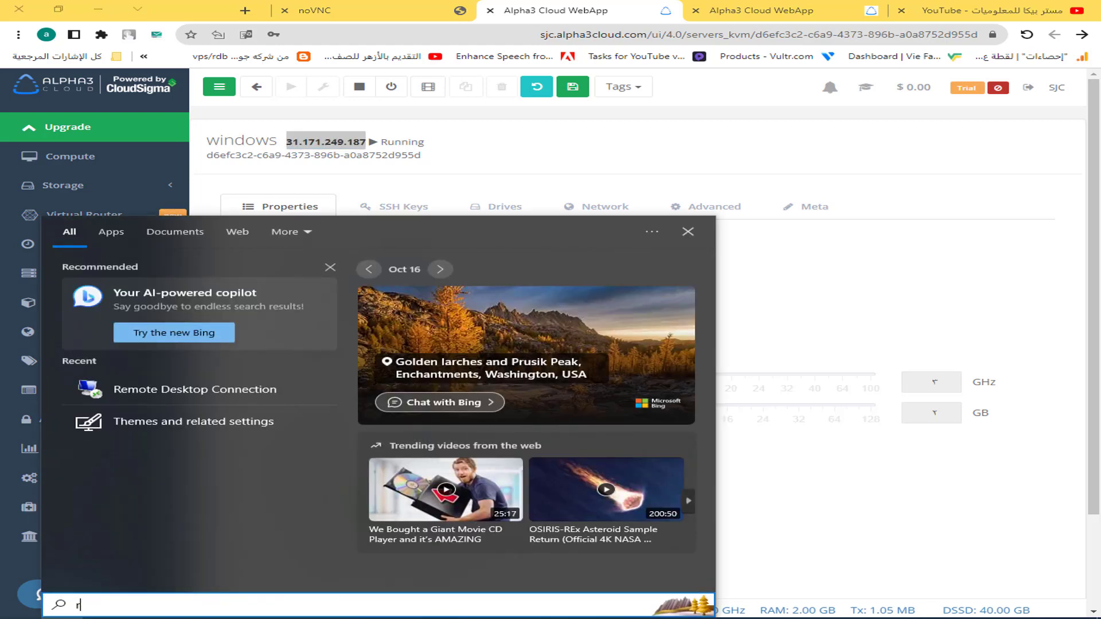
{"action": "left_click", "coordinate": [152, 294]}
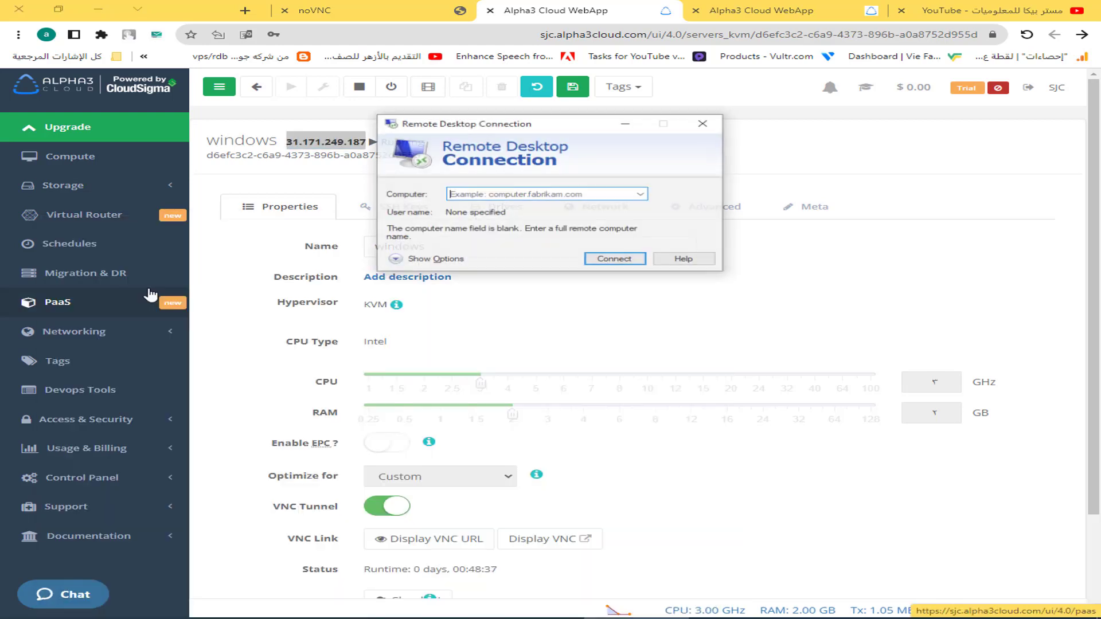
{"action": "key", "text": "ctrl+v"}
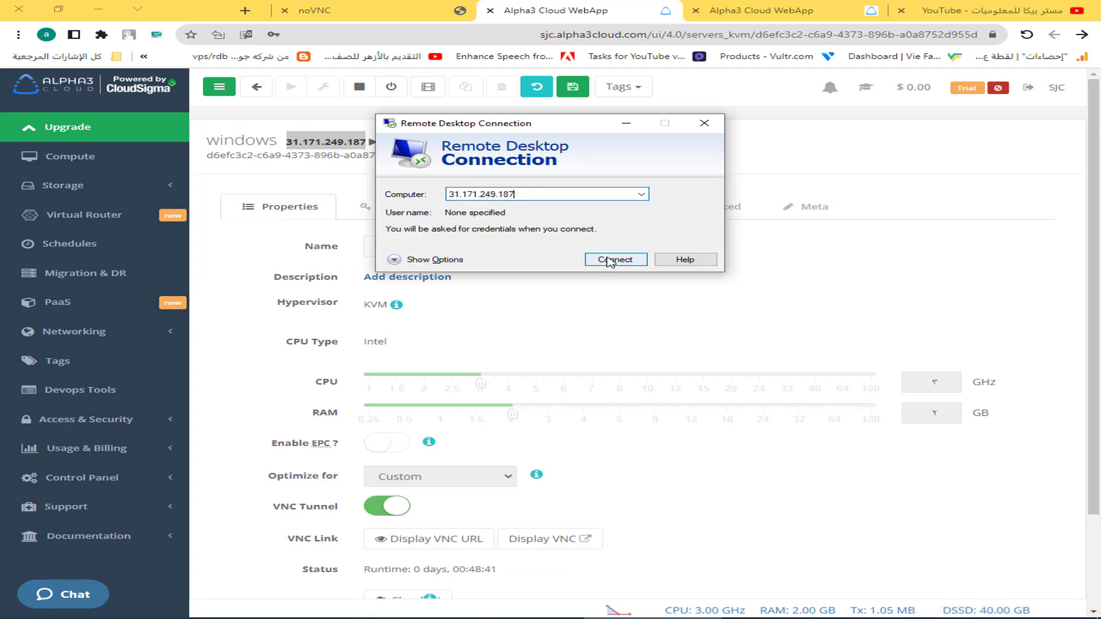
{"action": "left_click", "coordinate": [608, 262]}
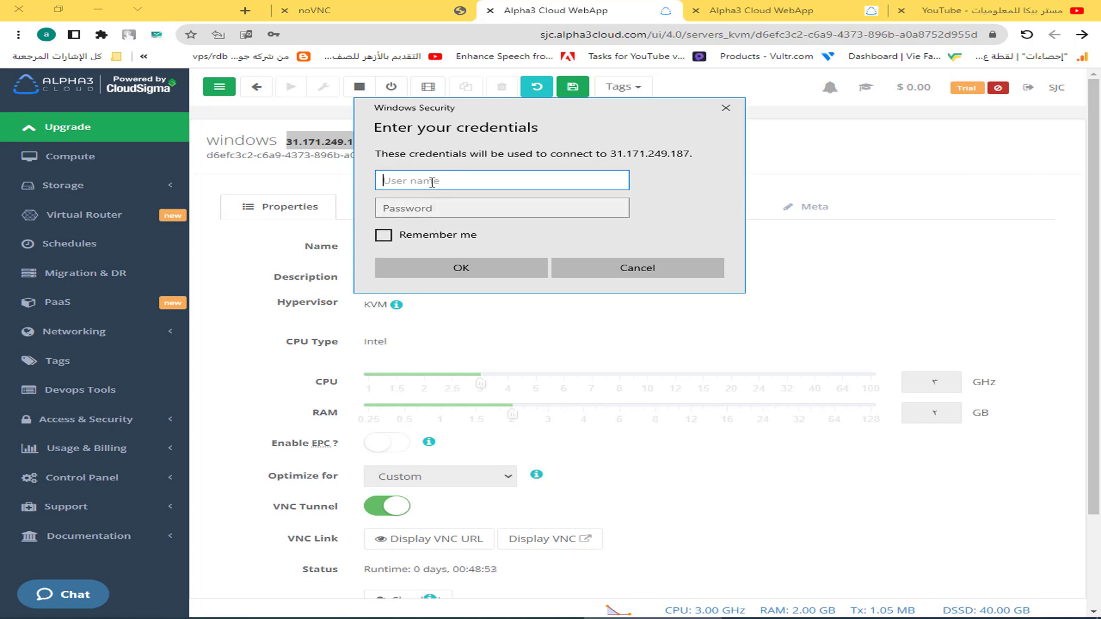
Log in as ADMINISTRATOR with the password and accept the certificate, ticking 'Don't ask me again'.
{"action": "type", "text": "ADMIN"}
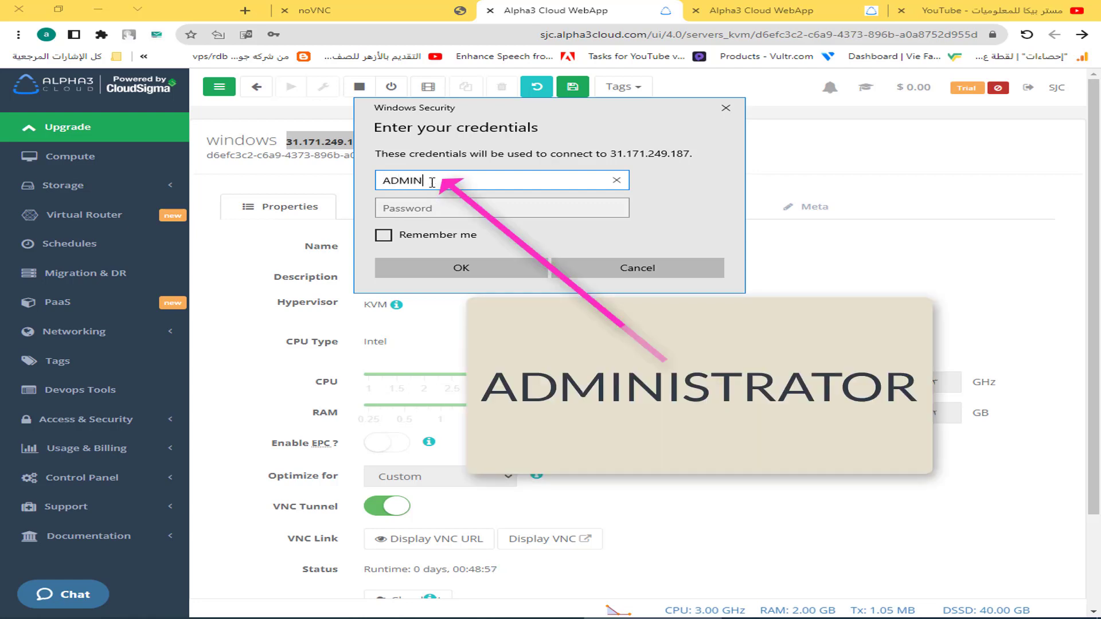
{"action": "type", "text": "ISTRATOR"}
{"action": "key", "text": "Tab"}
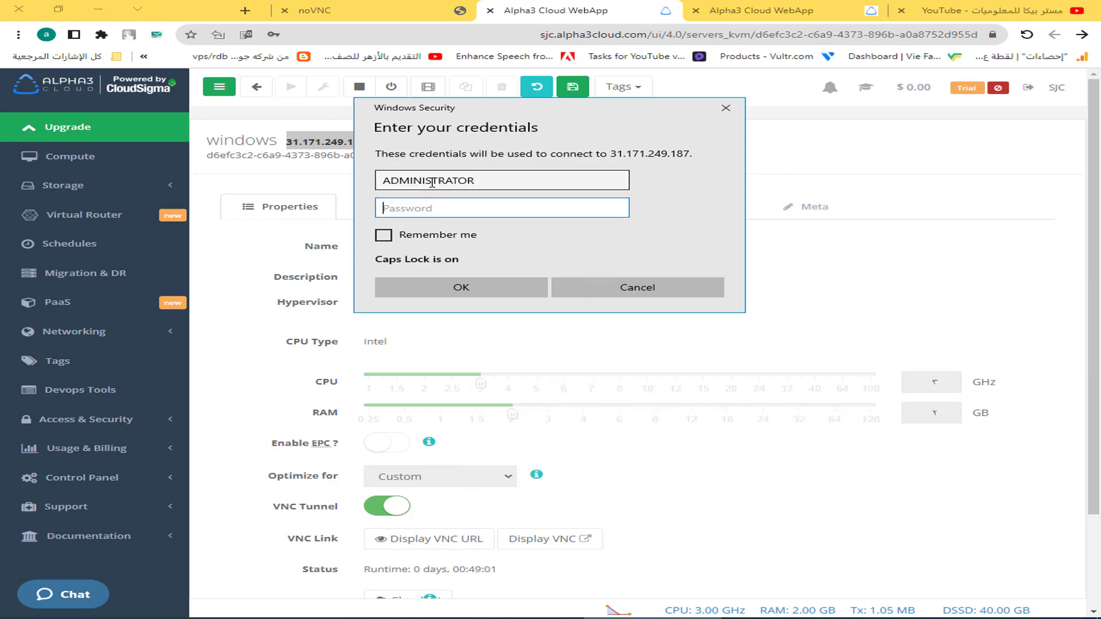
{"action": "key", "text": "Caps_Lock"}
{"action": "type", "text": "••••"}
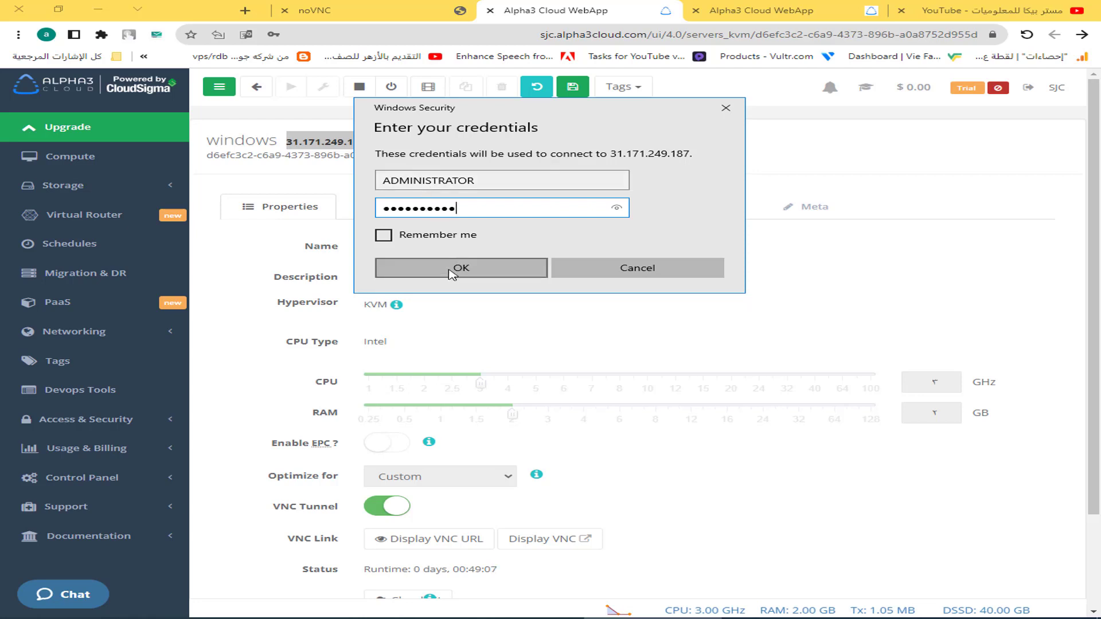
{"action": "left_click", "coordinate": [449, 272]}
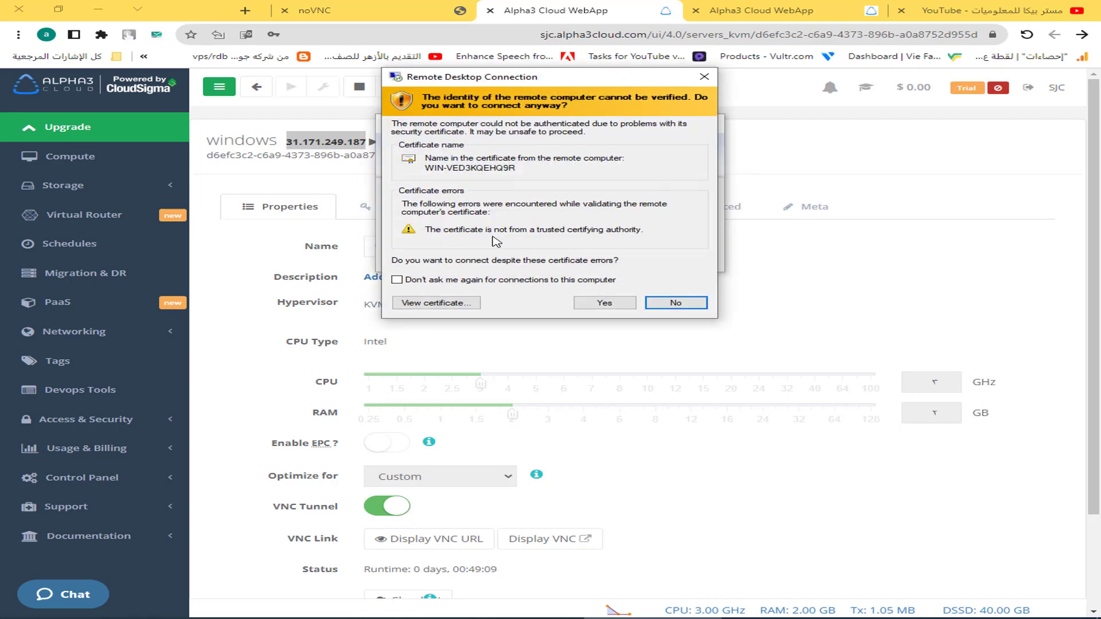
{"action": "left_click", "coordinate": [397, 279]}
{"action": "left_click", "coordinate": [611, 303]}
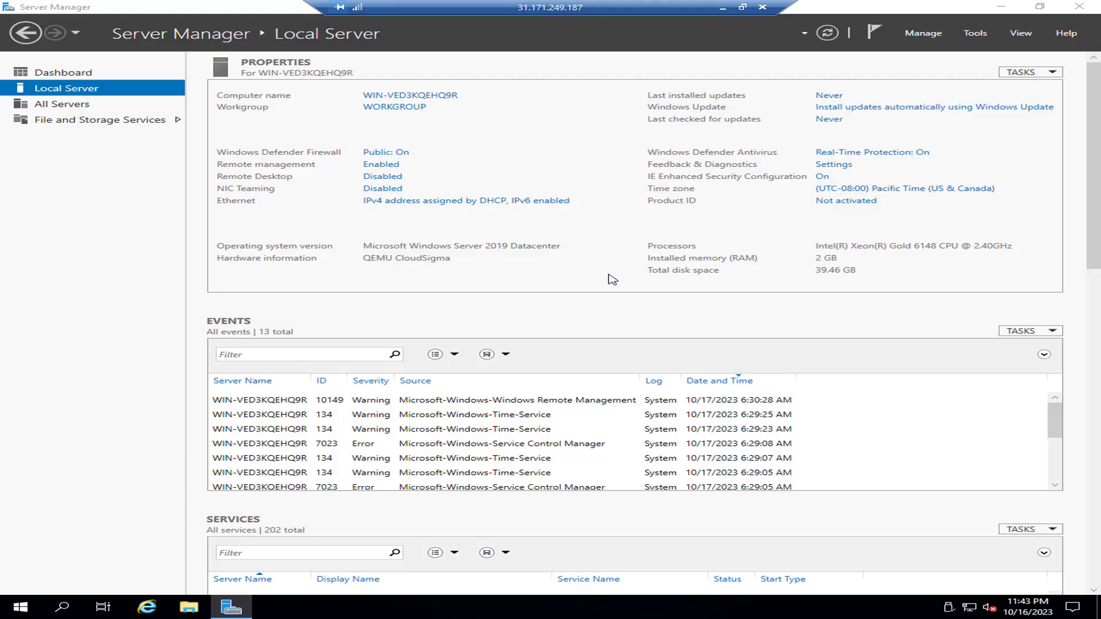
Close Server Manager, enable the Windows Audio Service from the Sounds menu, then minimize the session.
{"action": "left_click", "coordinate": [382, 176]}
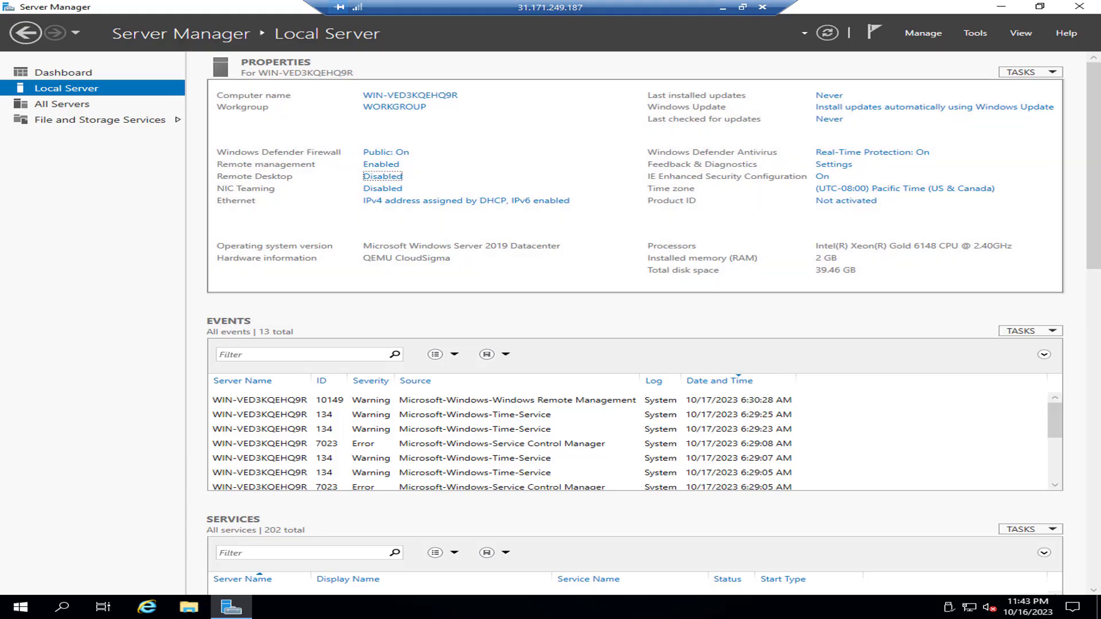
{"action": "left_click", "coordinate": [1079, 7]}
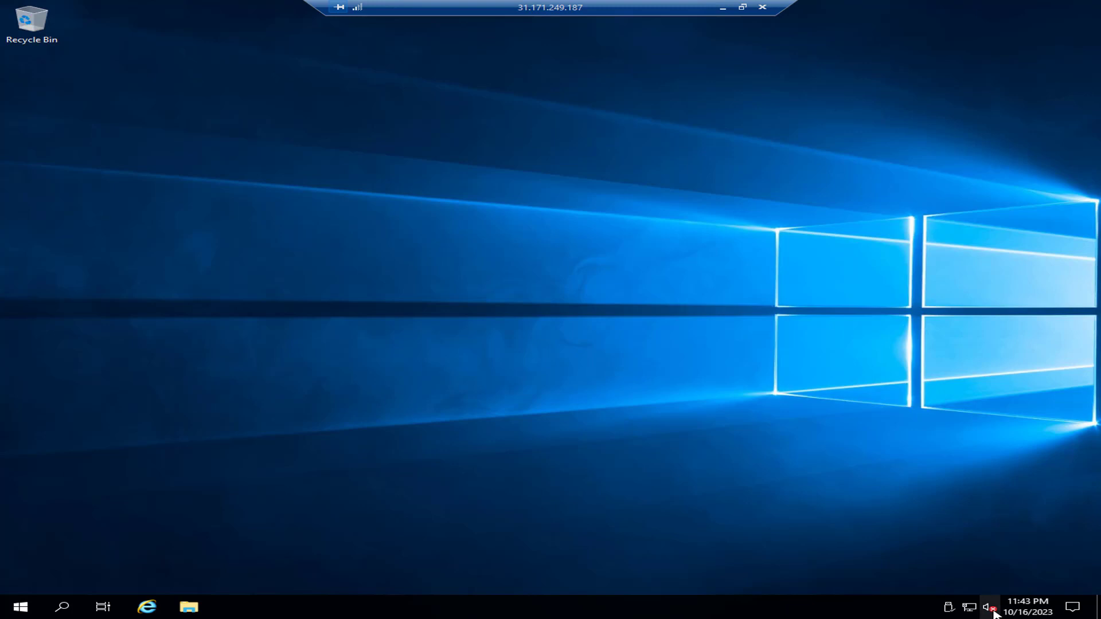
{"action": "right_click", "coordinate": [992, 612]}
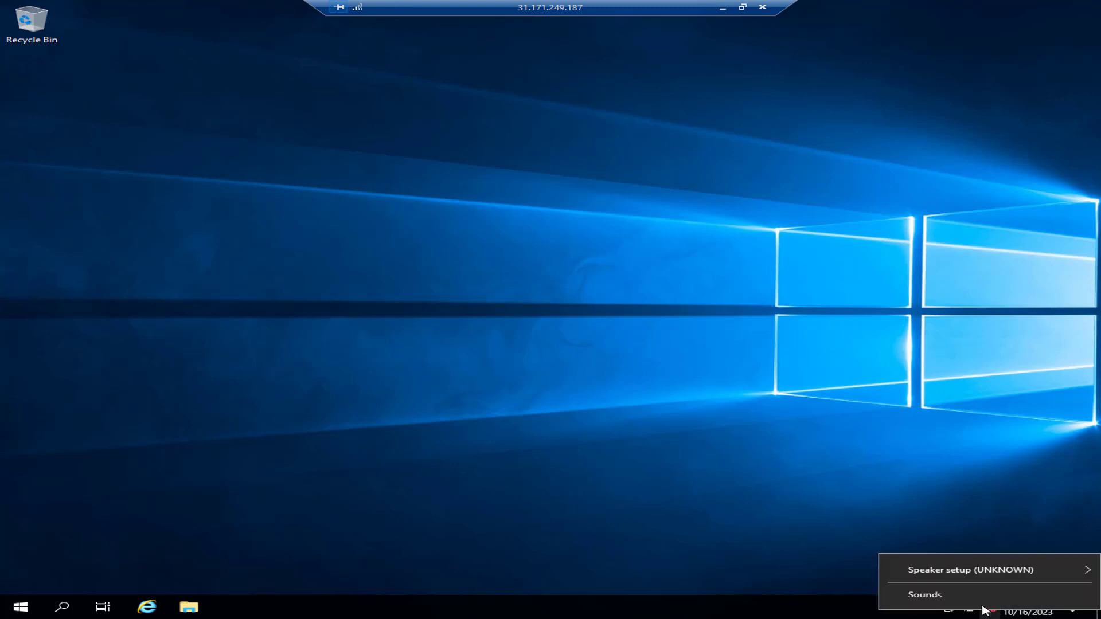
{"action": "mouse_move", "coordinate": [973, 576]}
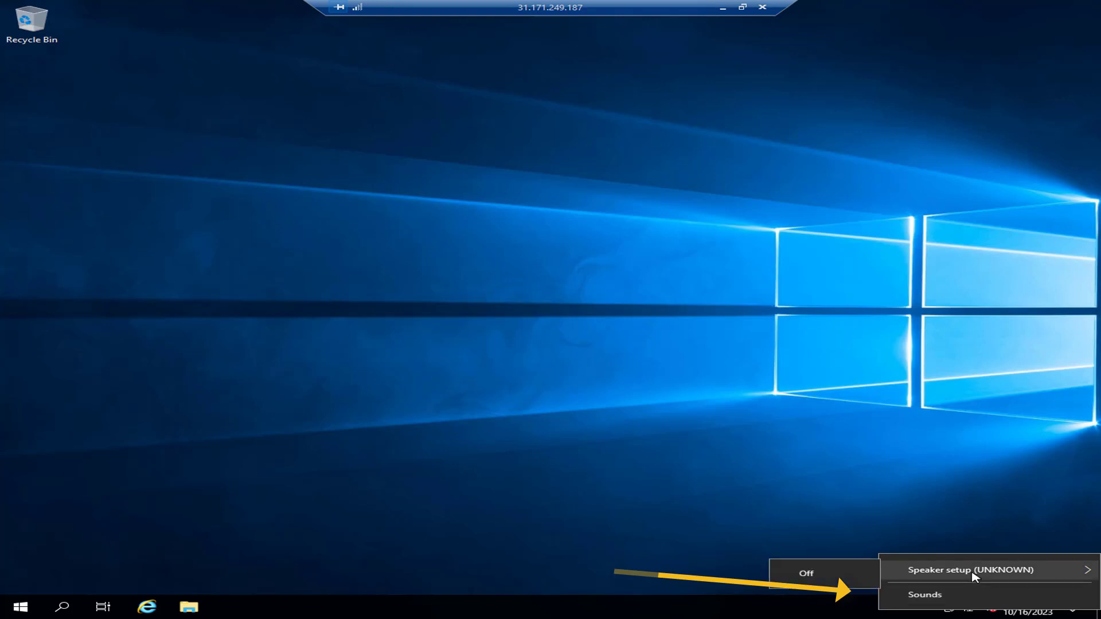
{"action": "left_click", "coordinate": [925, 595]}
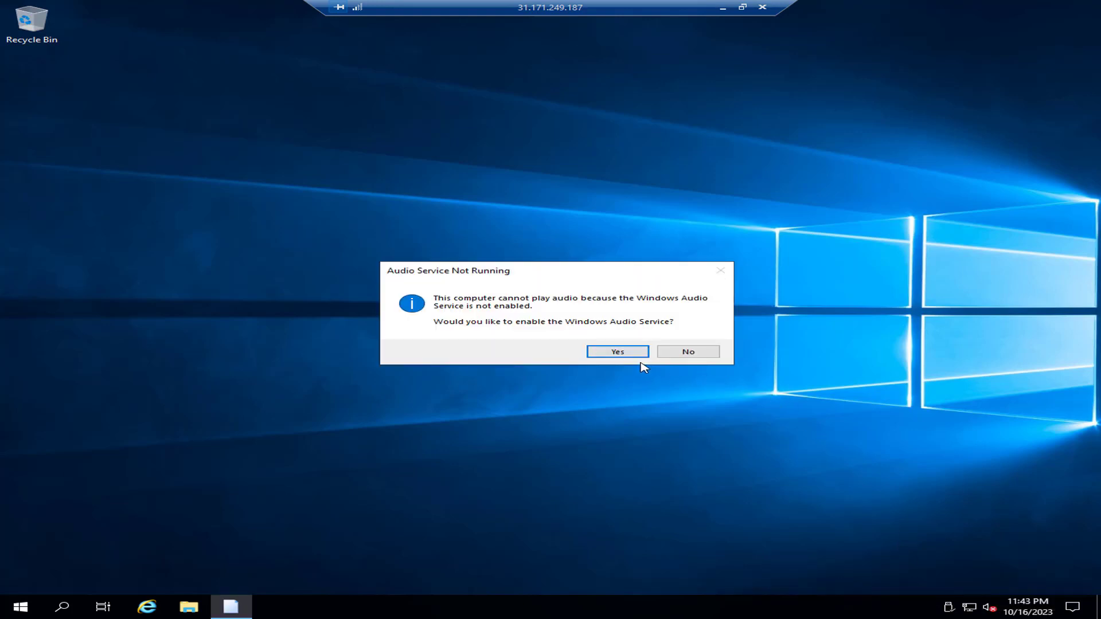
{"action": "left_click", "coordinate": [626, 354]}
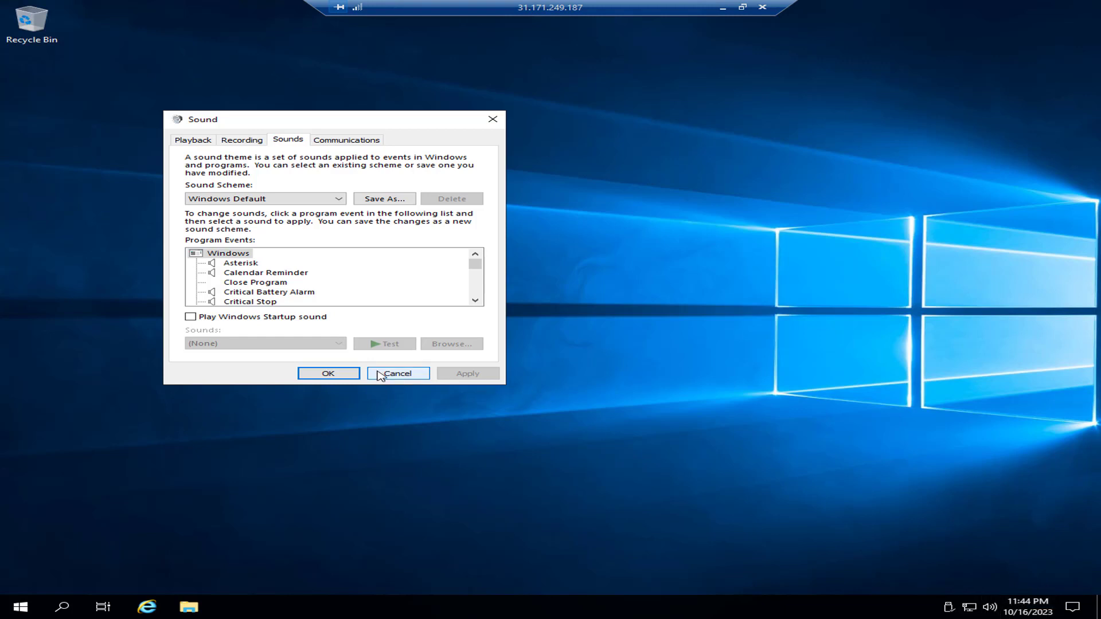
{"action": "left_click", "coordinate": [328, 374]}
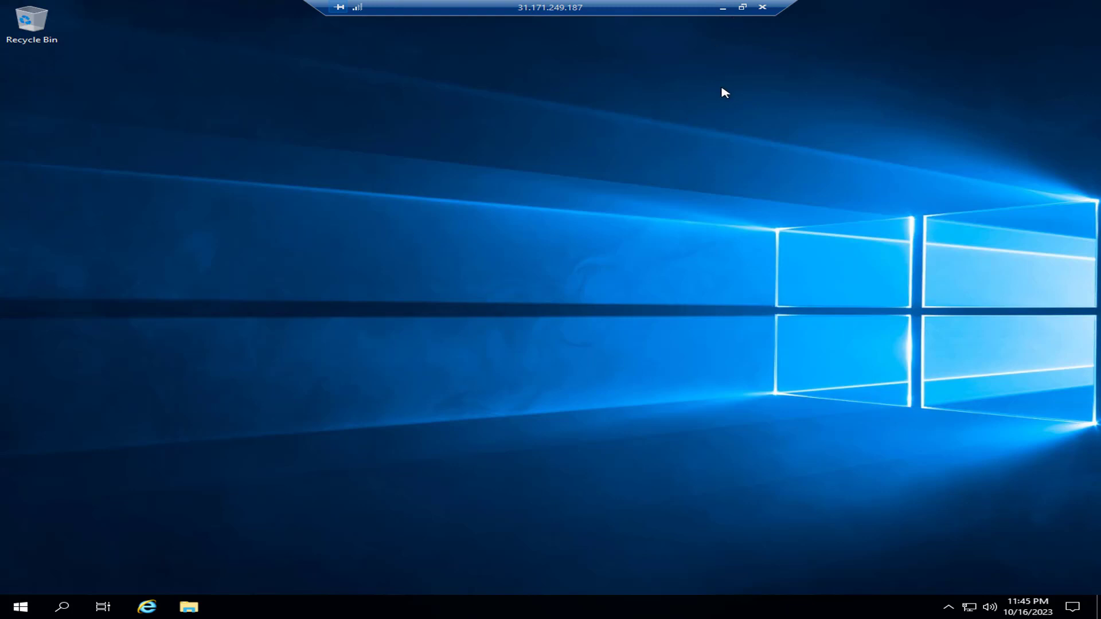
{"action": "left_click", "coordinate": [722, 7]}
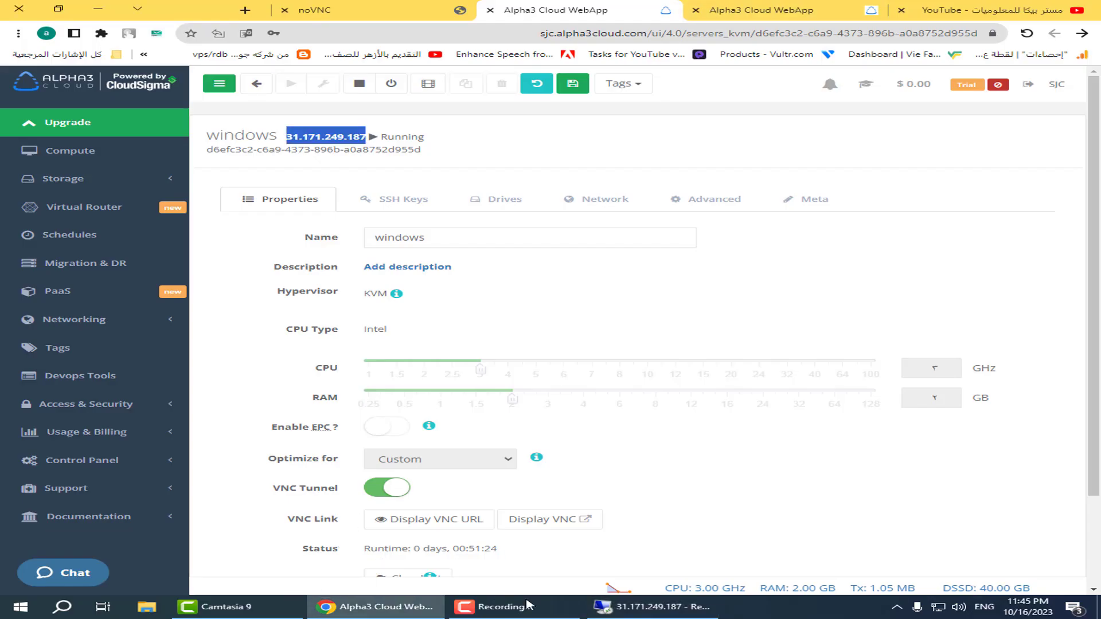
Open the Chrome download page in a new local browser tab.
{"action": "left_click", "coordinate": [284, 9]}
{"action": "left_click", "coordinate": [247, 10]}
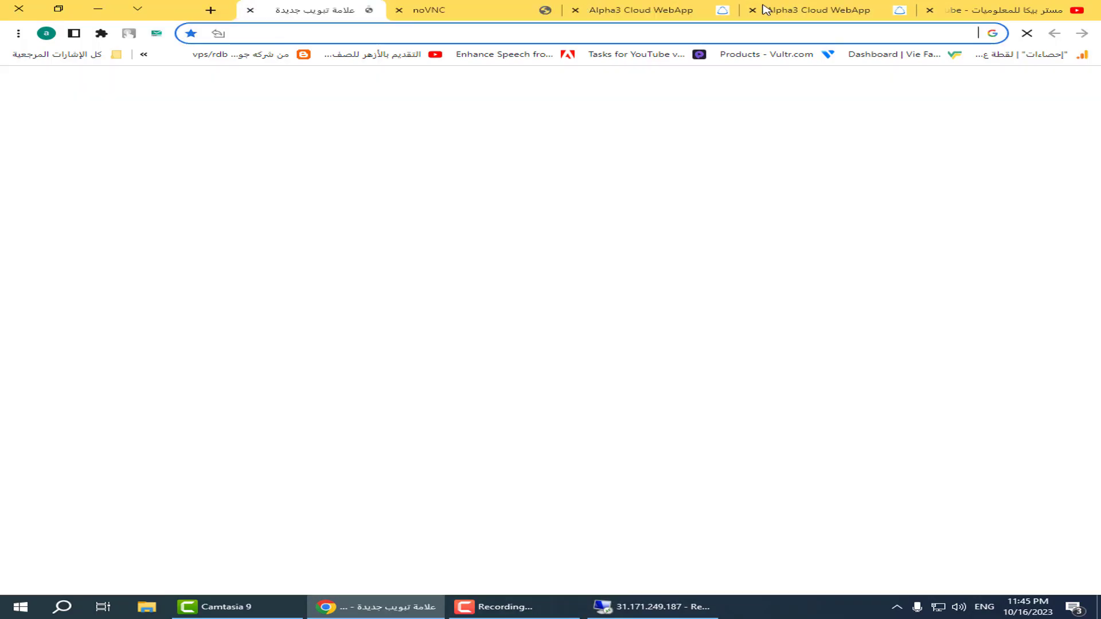
{"action": "type", "text": "chrome"}
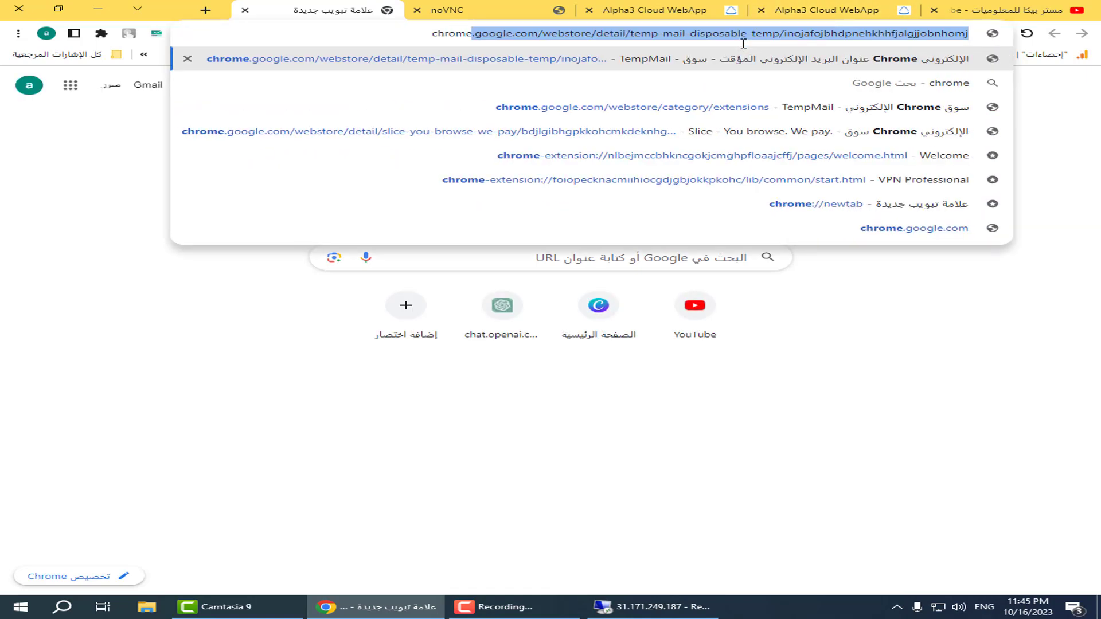
{"action": "key", "text": "Return"}
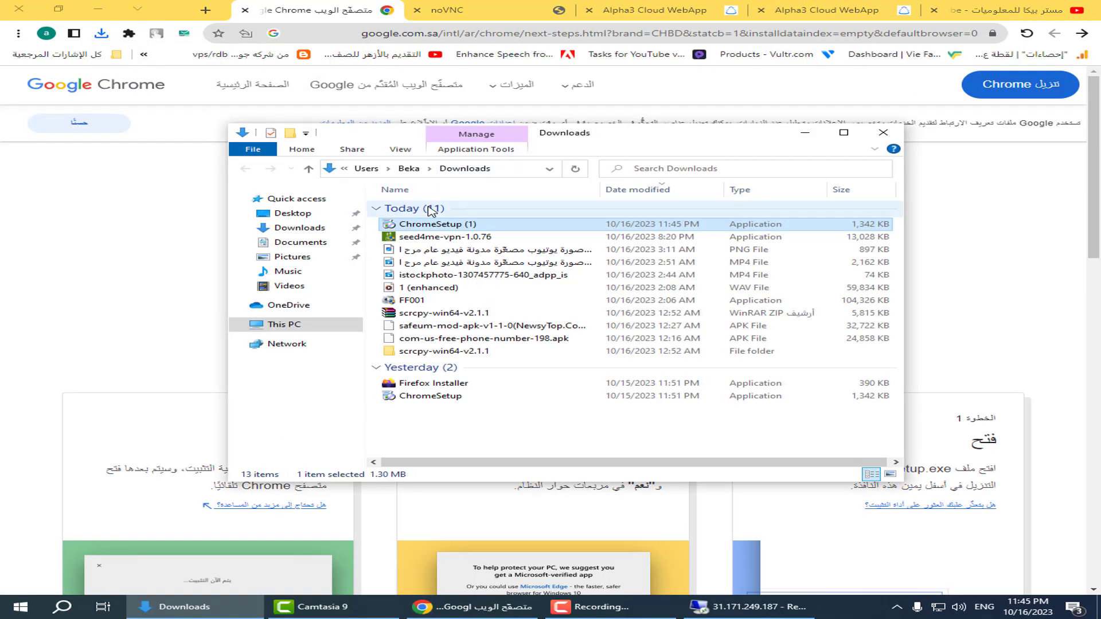
Copy ChromeSetup (1) onto the remote server's desktop and run the installer.
{"action": "right_click", "coordinate": [424, 222]}
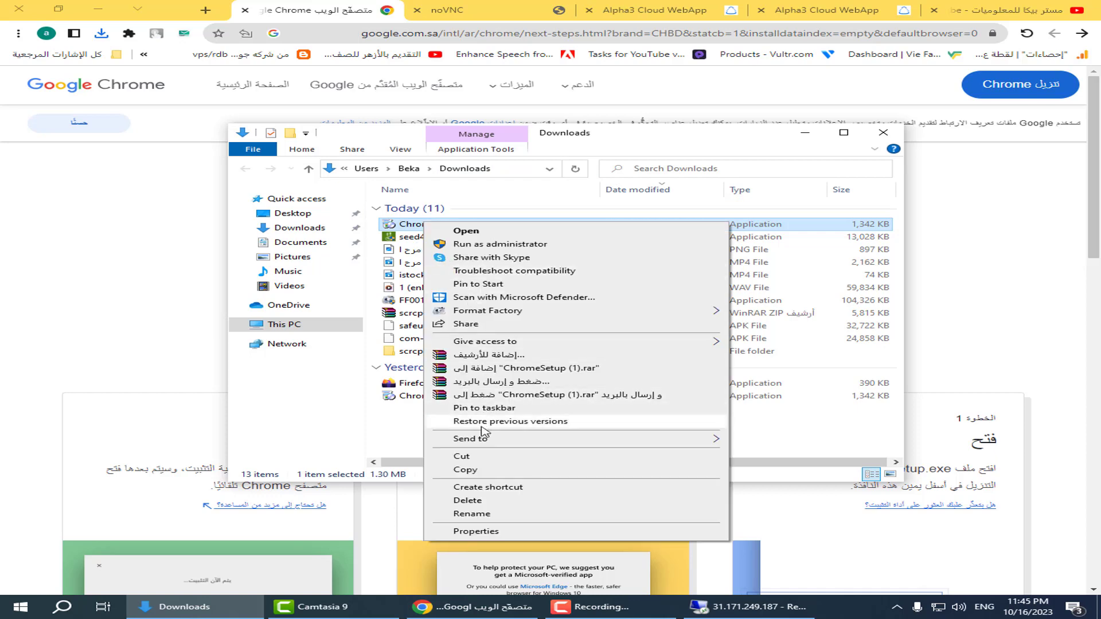
{"action": "left_click", "coordinate": [472, 469]}
{"action": "left_click", "coordinate": [752, 607]}
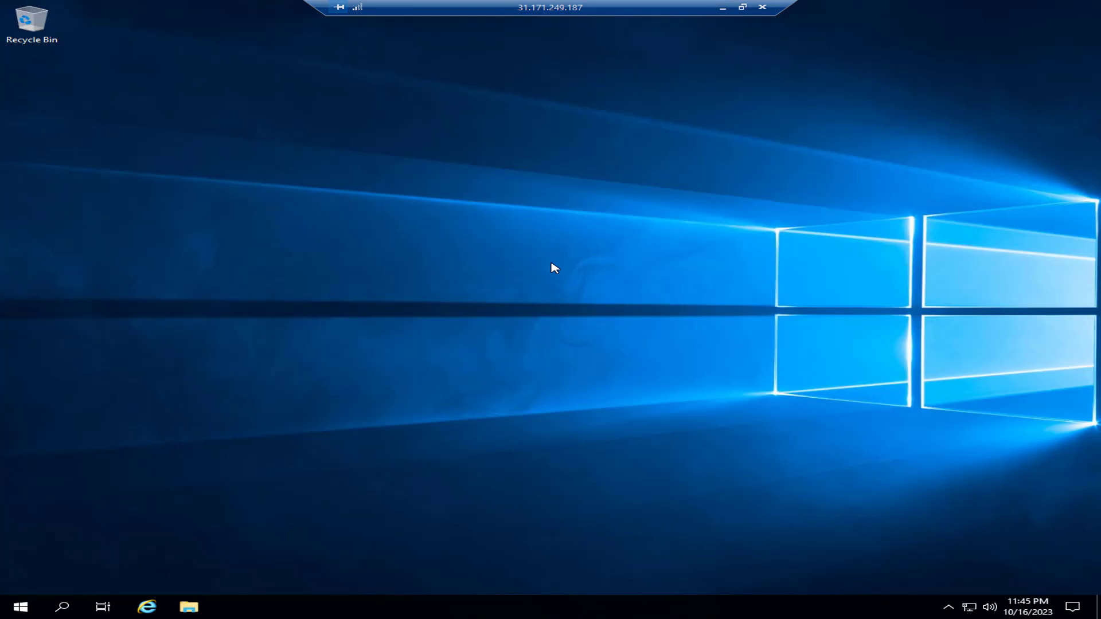
{"action": "right_click", "coordinate": [586, 306]}
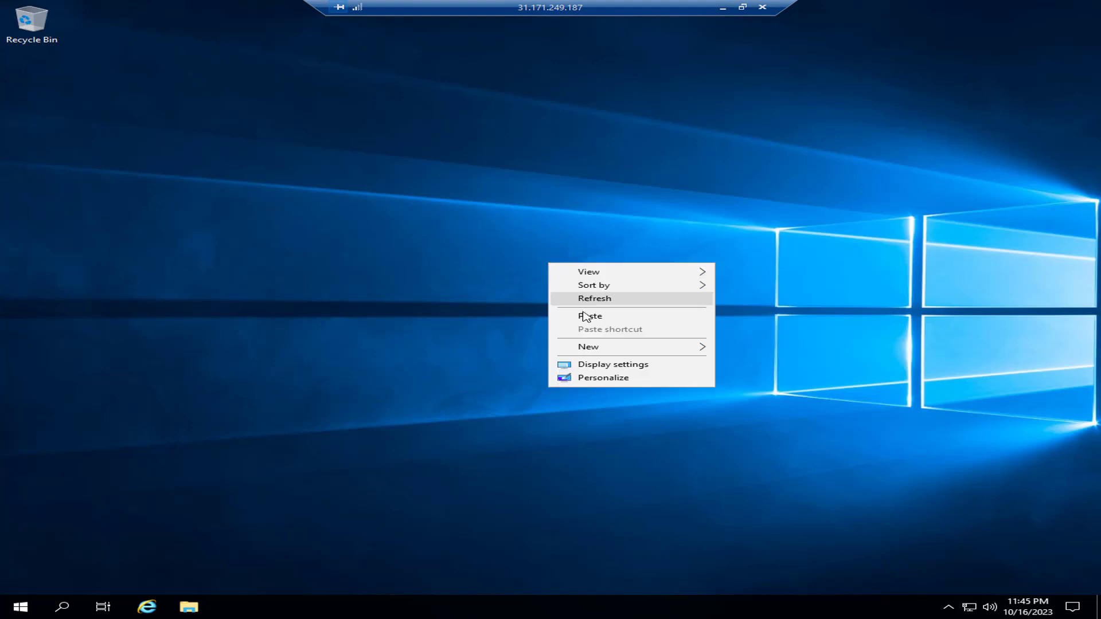
{"action": "left_click", "coordinate": [586, 315]}
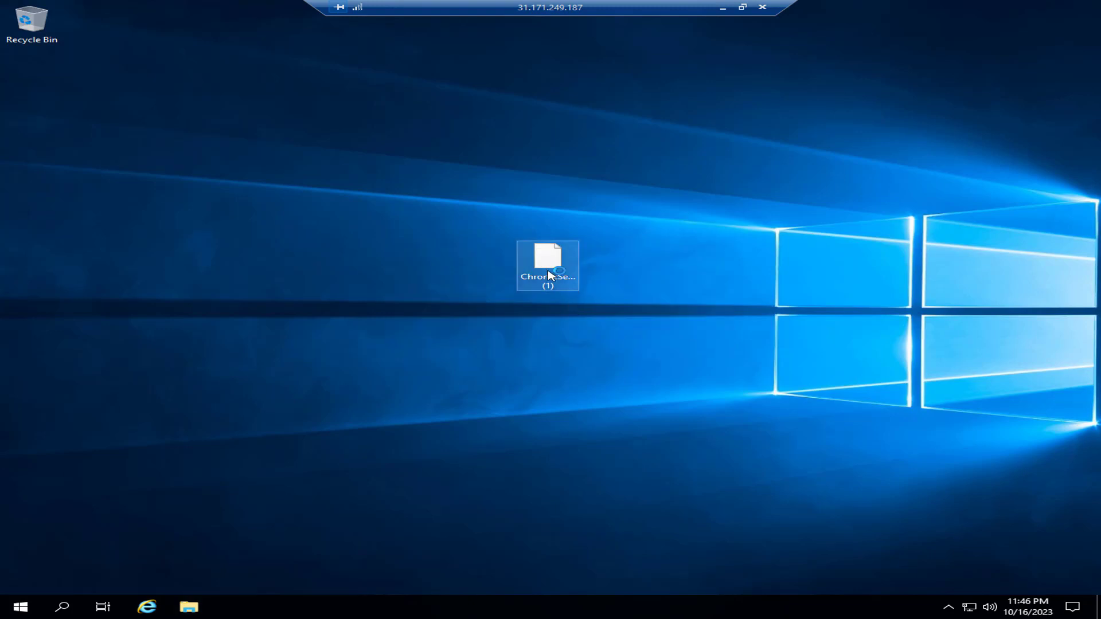
{"action": "double_click", "coordinate": [548, 275]}
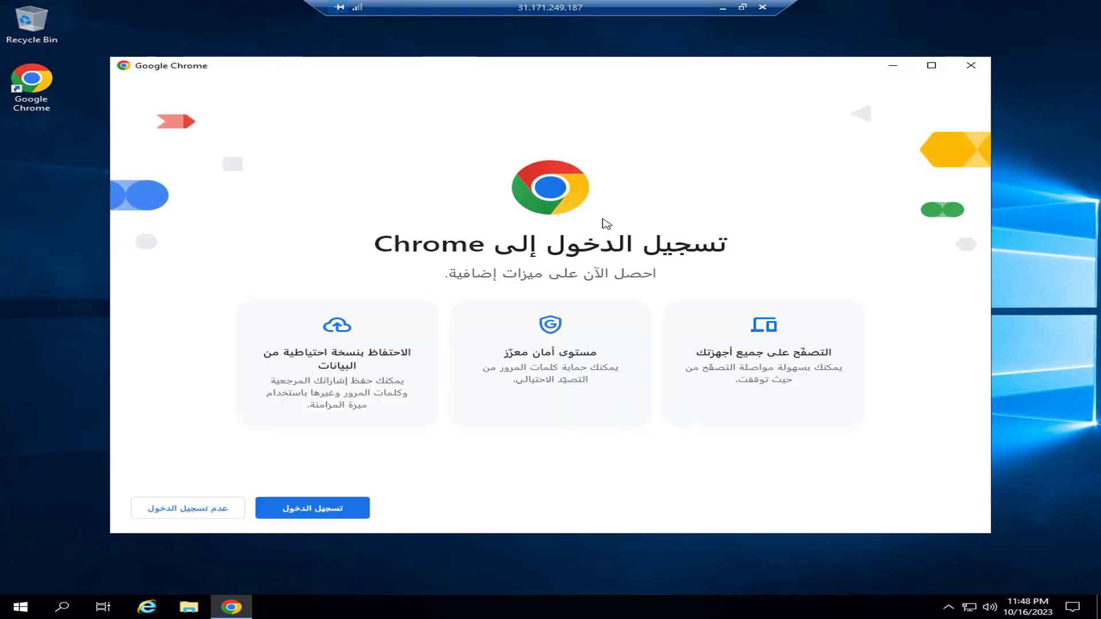
Skip Chrome sign-in, run a speedtest on the server (15.86 Mbps), then return to the local YouTube tab.
{"action": "left_click", "coordinate": [210, 508]}
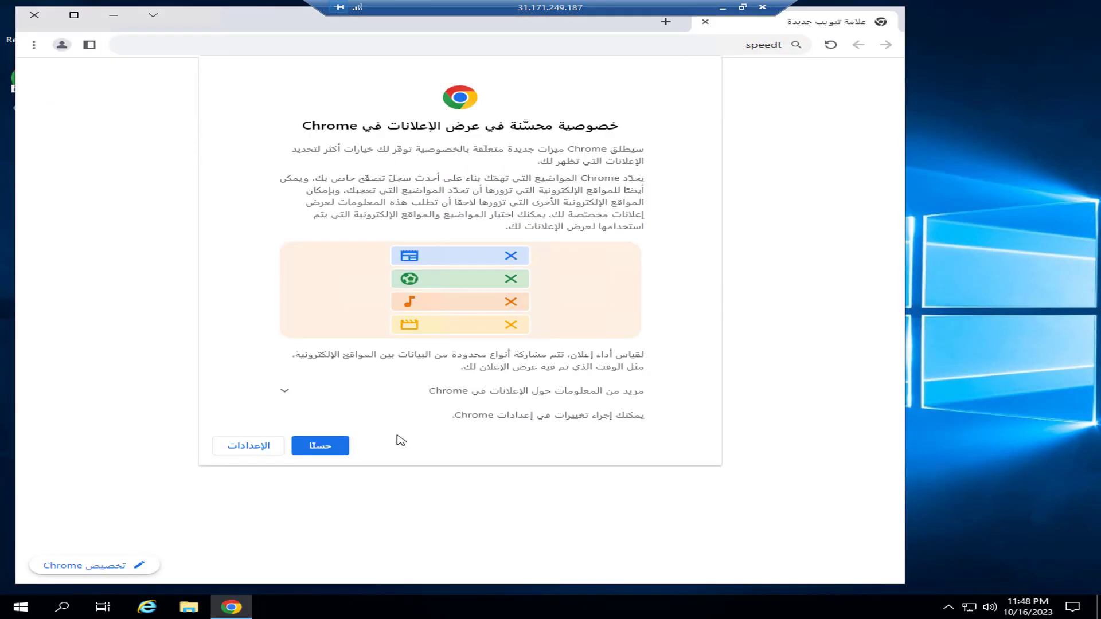
{"action": "left_click", "coordinate": [314, 445]}
{"action": "type", "text": "speedtest"}
{"action": "key", "text": "Return"}
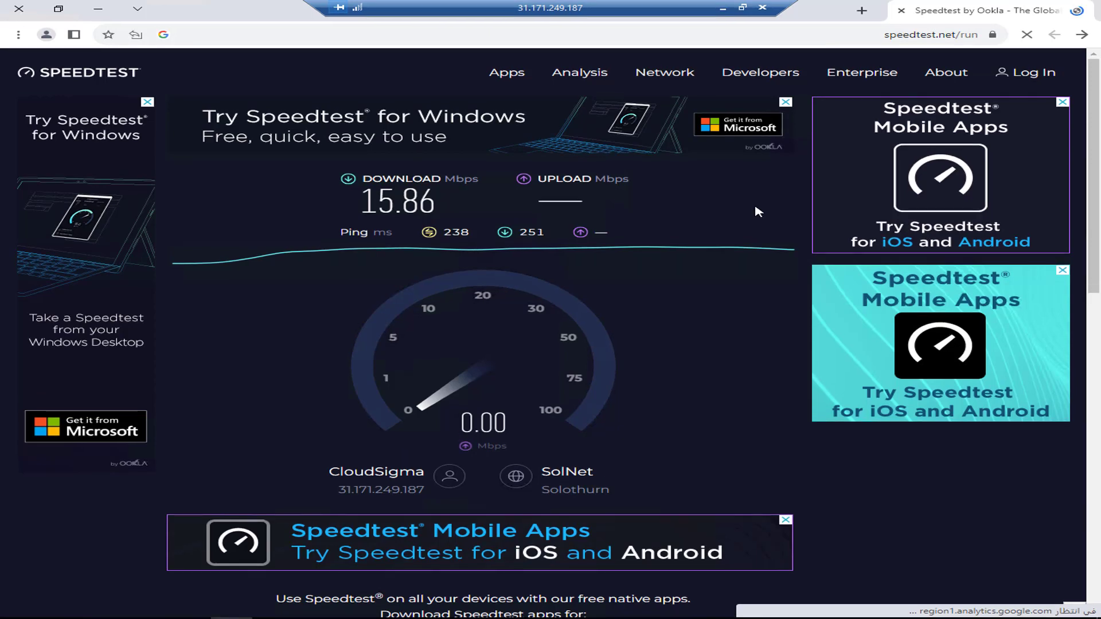
{"action": "left_click", "coordinate": [722, 8]}
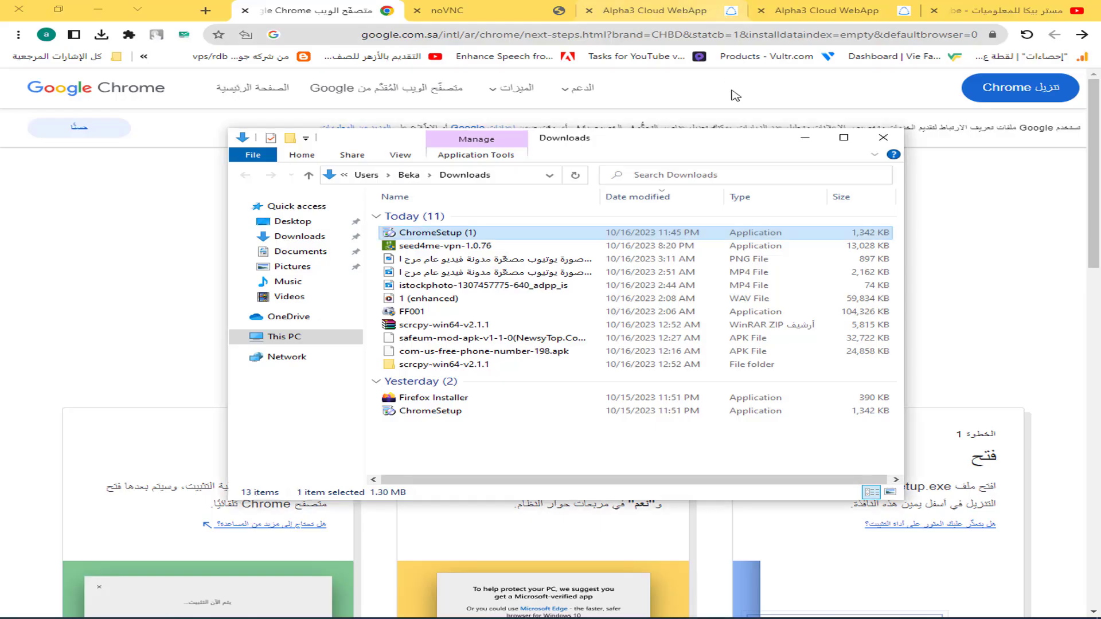
{"action": "left_click", "coordinate": [1048, 6]}
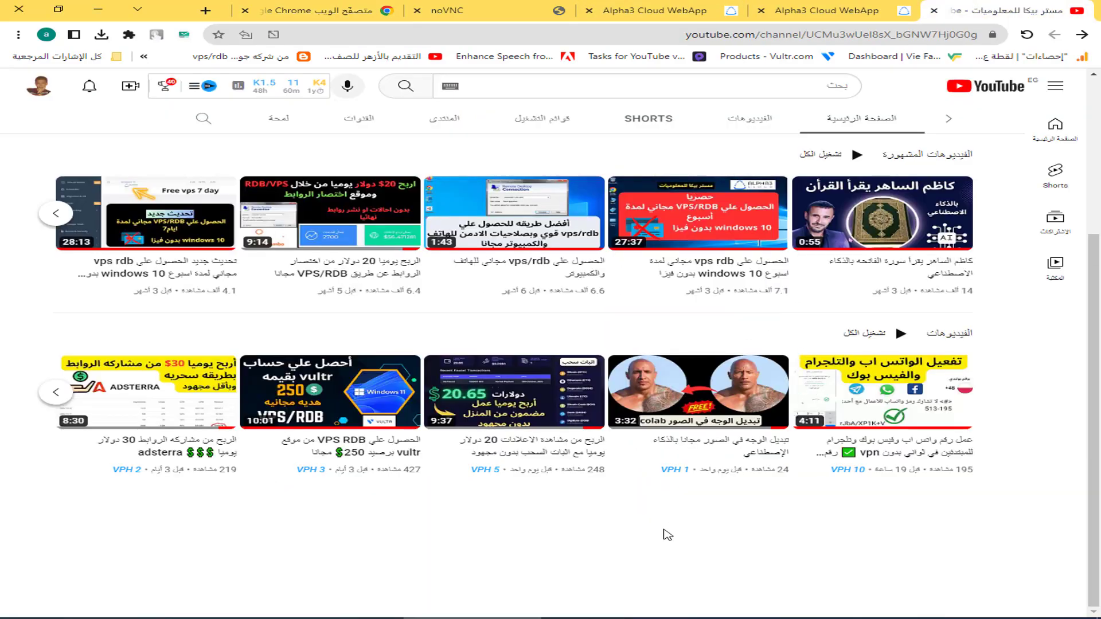